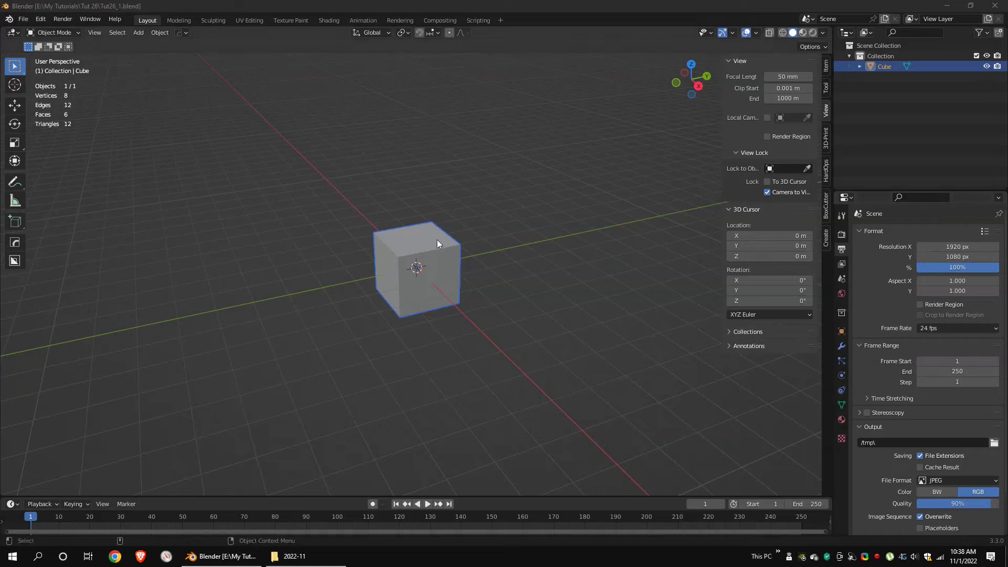
Replace the default cube with a 12-vertex cylinder, 1 m in radius and 2 m deep
key(Delete)
click(160, 32)
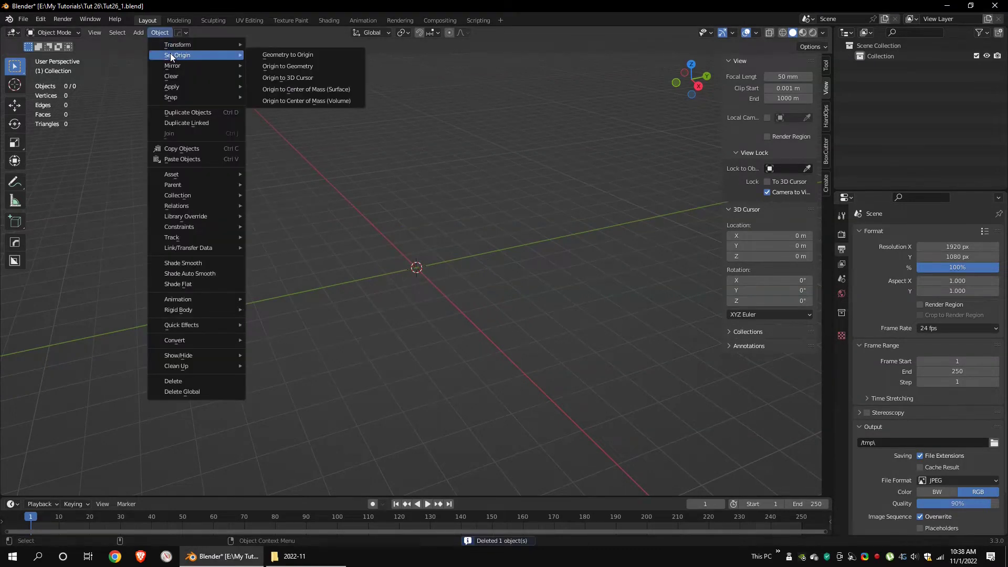
mouse_move(138, 32)
click(241, 97)
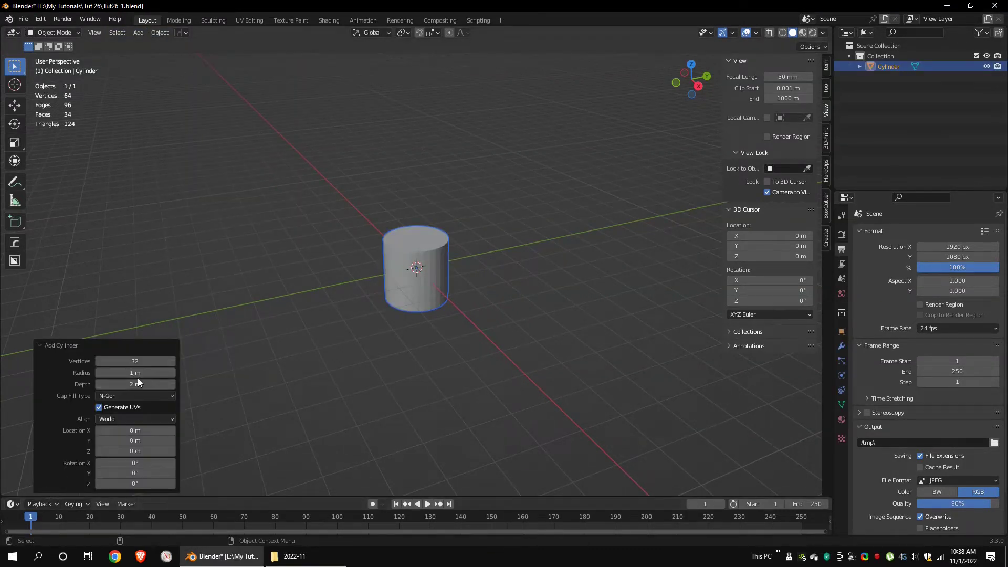
scroll(496, 305, up, 2)
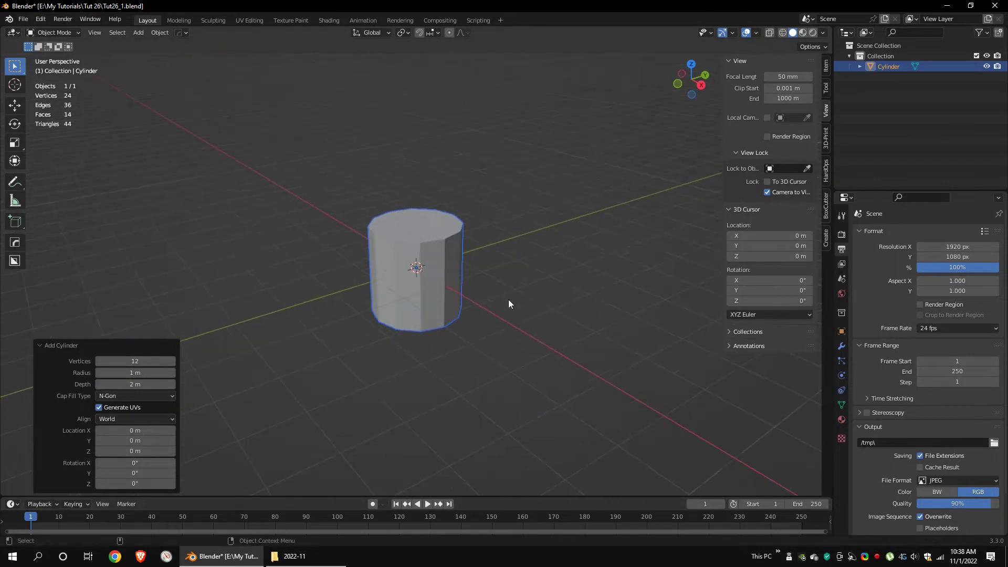
Rotate the cylinder 90° about the global Y axis and apply its rotation
click(14, 125)
drag(426, 249, 454, 276)
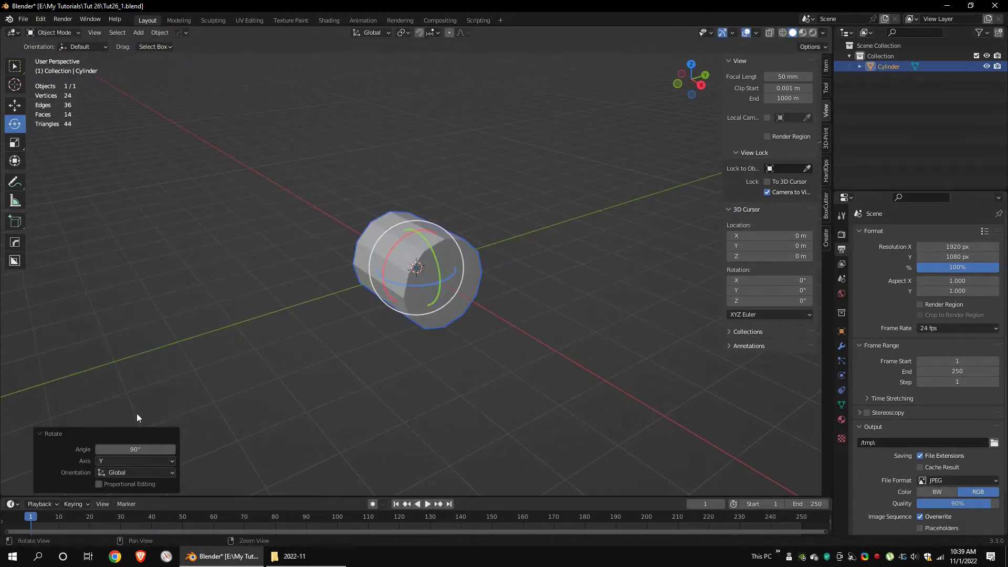
middle_drag(137, 414, 553, 313)
click(155, 33)
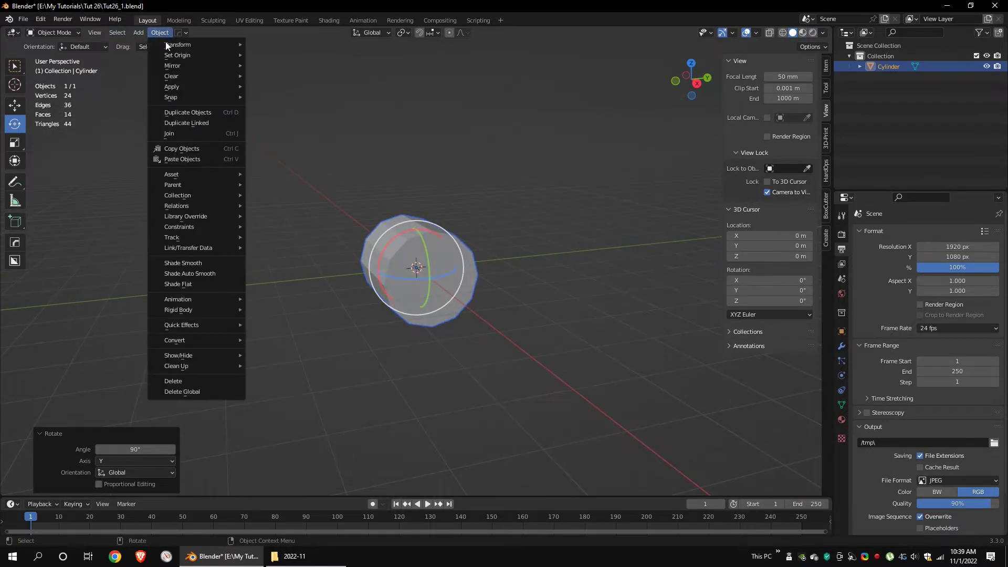
mouse_move(239, 90)
click(279, 96)
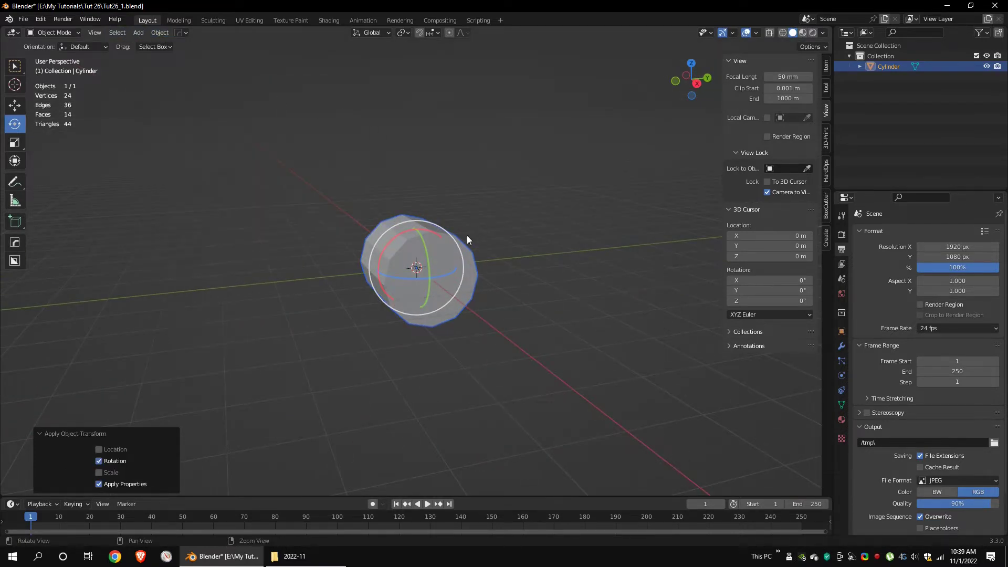
Enter Edit Mode and add one loop cut around the middle of the cylinder's length
middle_drag(468, 235, 516, 243)
key(Tab)
key(alt+a)
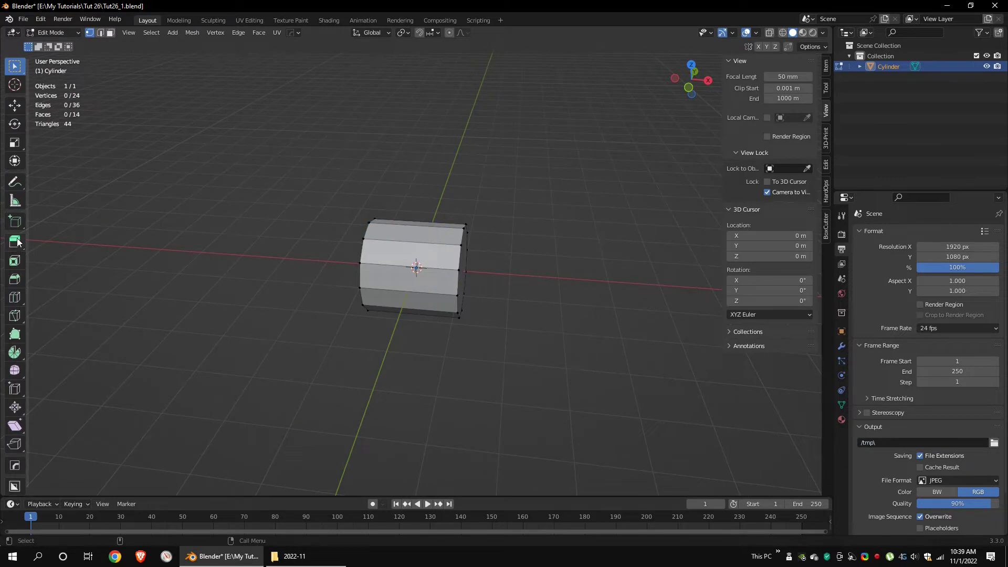
click(15, 299)
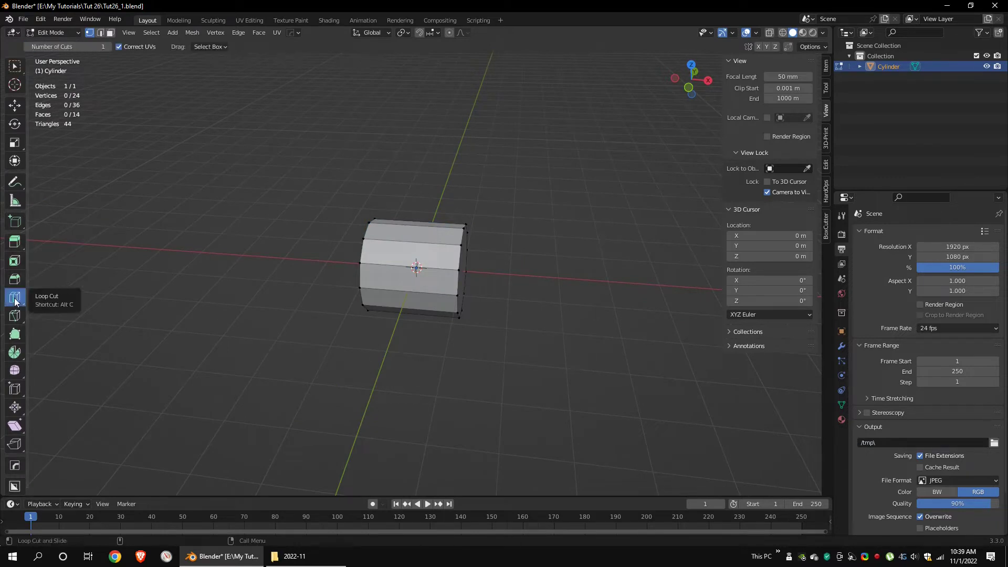
click(423, 242)
Delete the ring of vertices at the cylinder's negative X end, leaving only the other half
click(15, 106)
middle_drag(347, 231, 401, 220)
alt+click(370, 246)
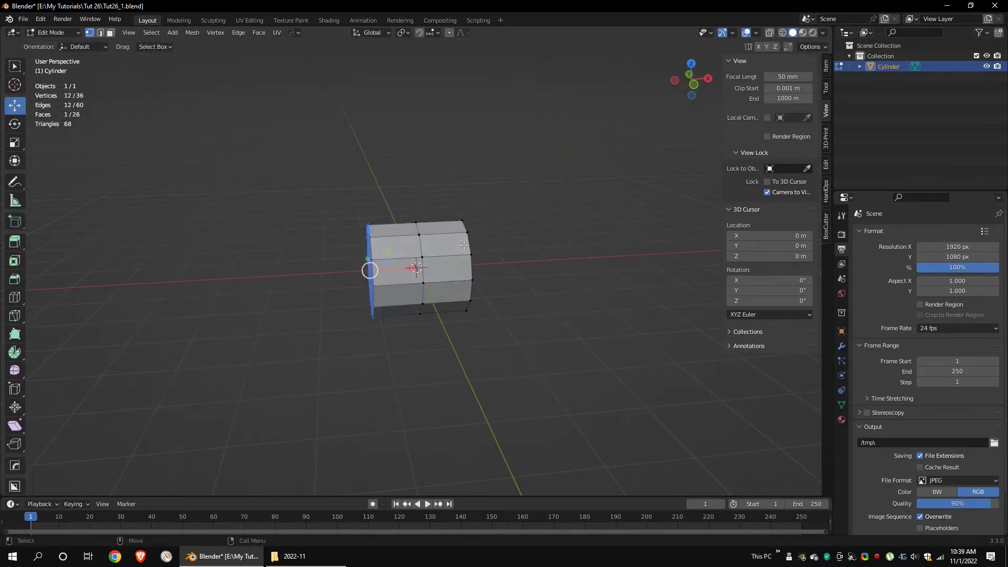
key(x)
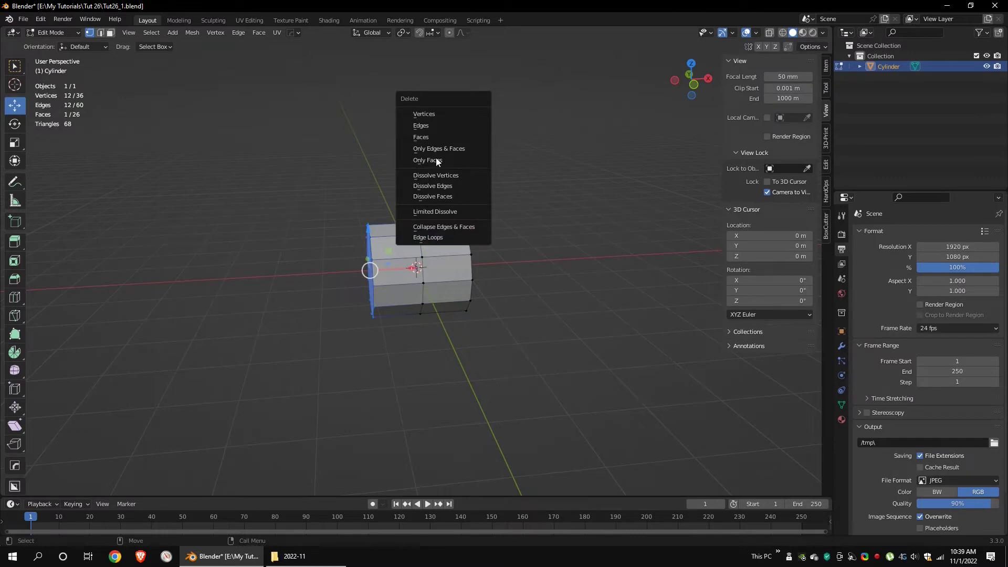
click(442, 113)
middle_drag(443, 112, 404, 231)
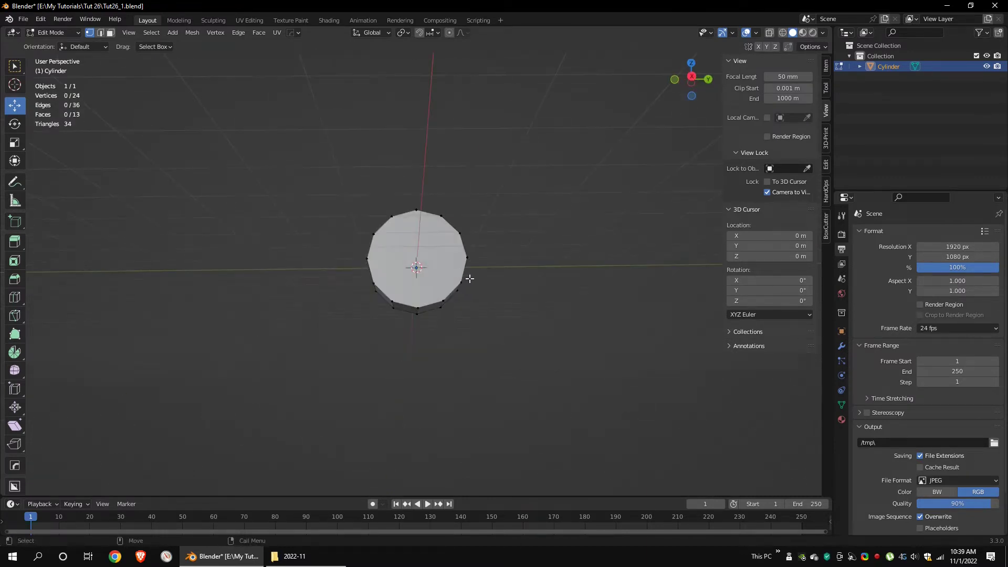
Delete the vertices below mid-height on the remaining half, leaving an open upper arch
drag(475, 275, 362, 336)
middle_drag(462, 247, 496, 268)
key(x)
click(496, 242)
Flip the normals of the arch's entire mesh
key(a)
middle_drag(593, 197, 601, 223)
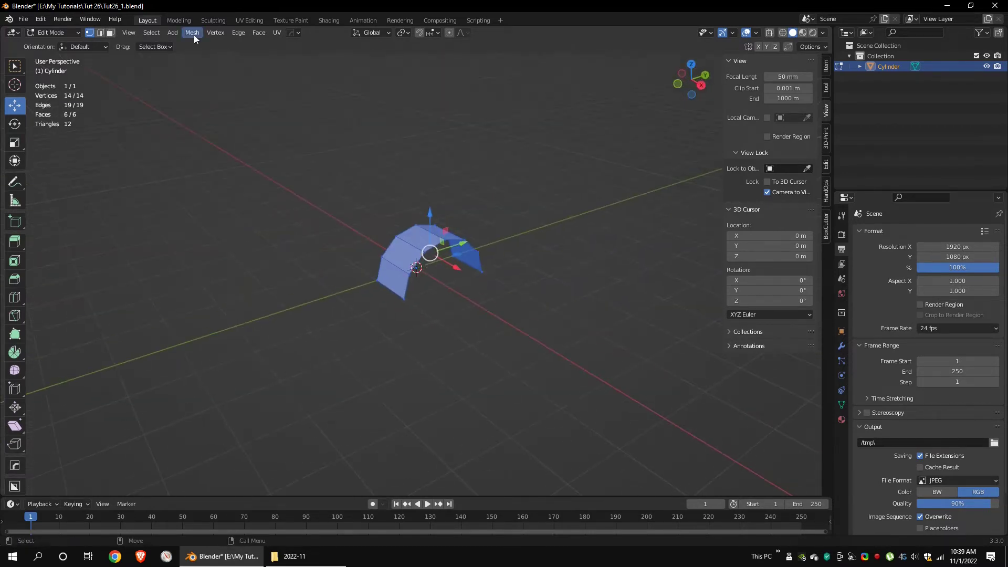
click(192, 34)
mouse_move(220, 206)
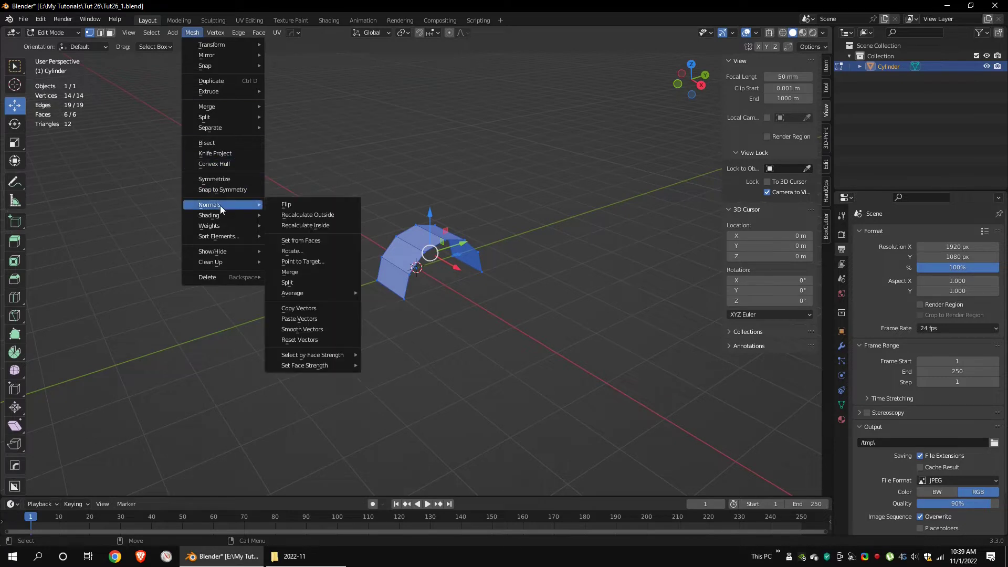
click(285, 205)
Add a Mirror modifier to the arch and mirror it across both the X and Z axes
click(841, 346)
click(896, 234)
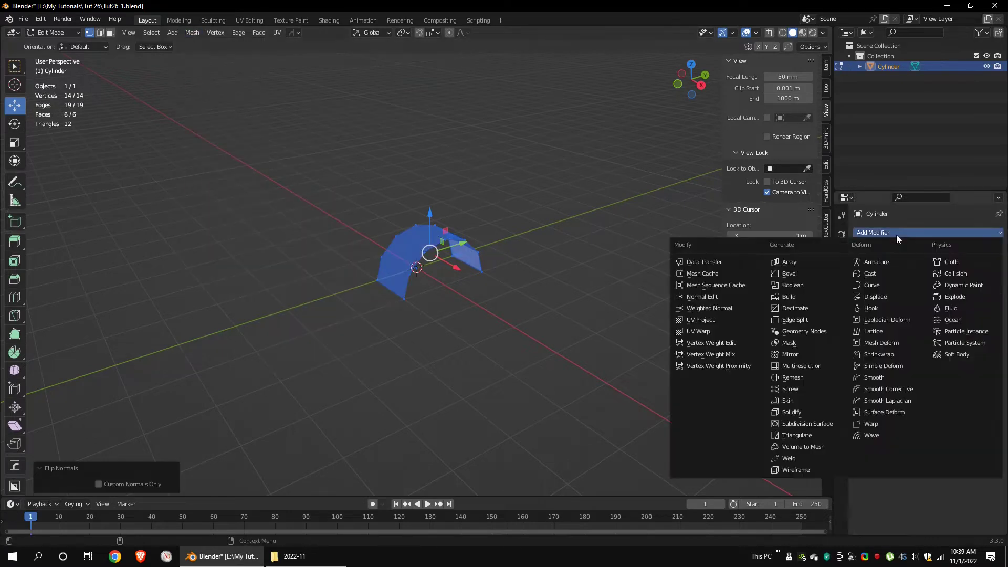
click(792, 355)
middle_drag(554, 252, 520, 171)
middle_drag(505, 243, 520, 310)
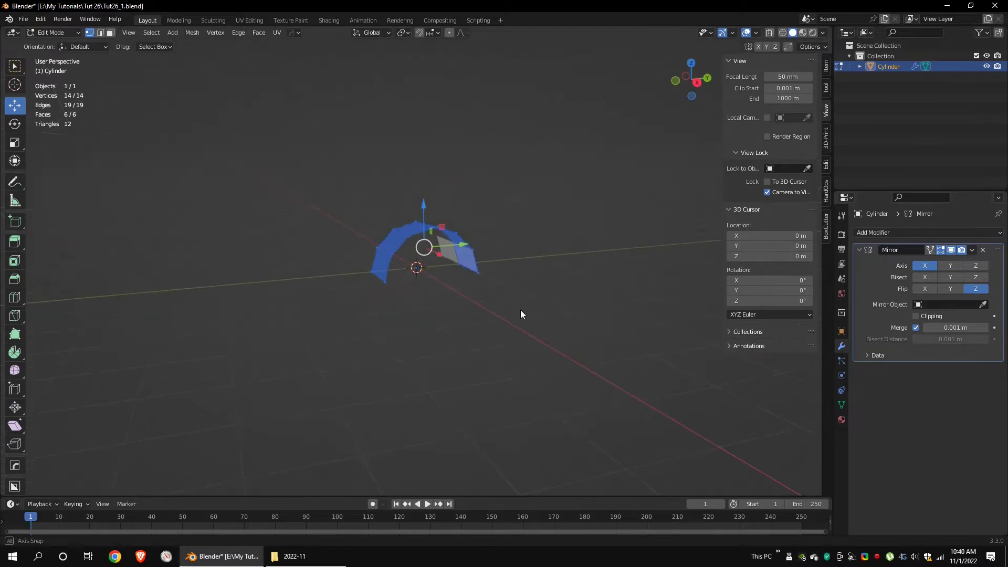
click(978, 288)
click(976, 266)
middle_drag(442, 244, 464, 284)
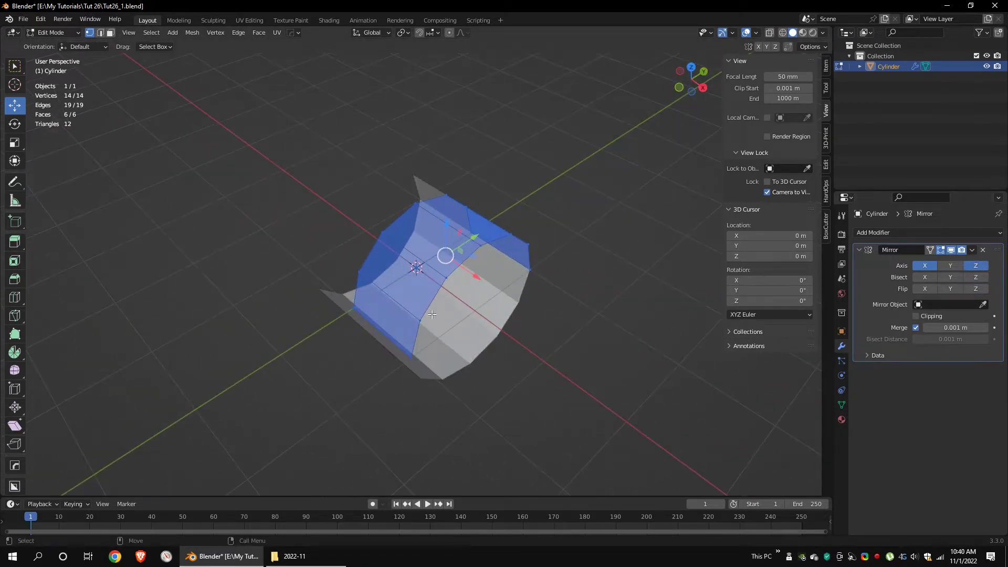
Extrude the arch's front rim edge about 0.33 m upward along global Z
click(422, 319)
shift+click(411, 357)
shift+click(522, 240)
middle_drag(521, 240, 23, 290)
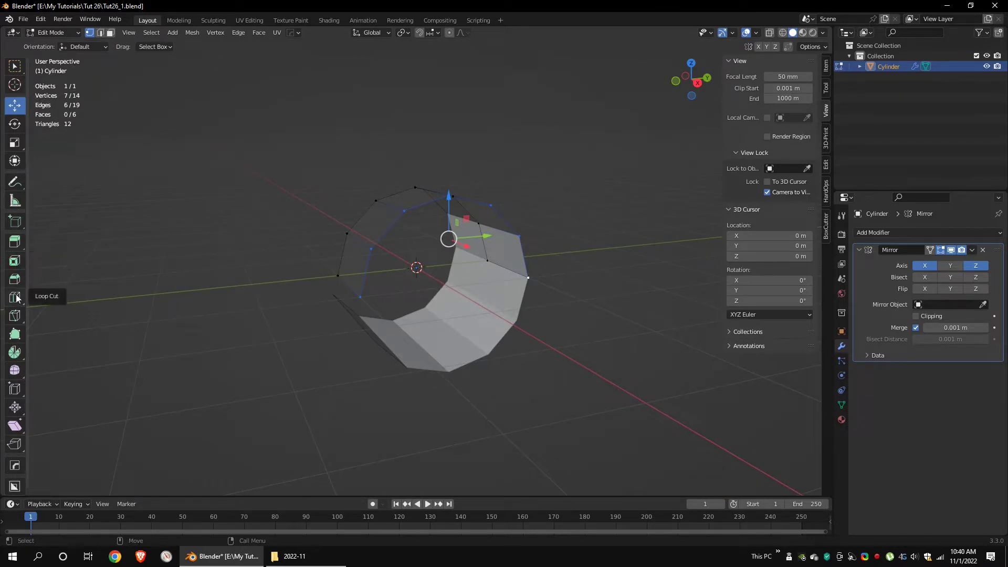
click(15, 242)
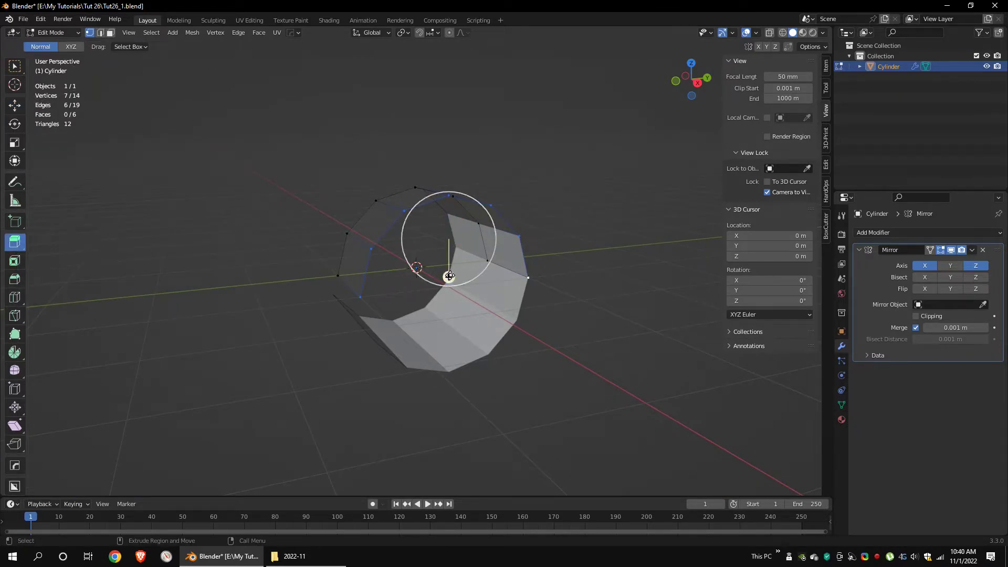
drag(450, 276, 461, 272)
click(133, 462)
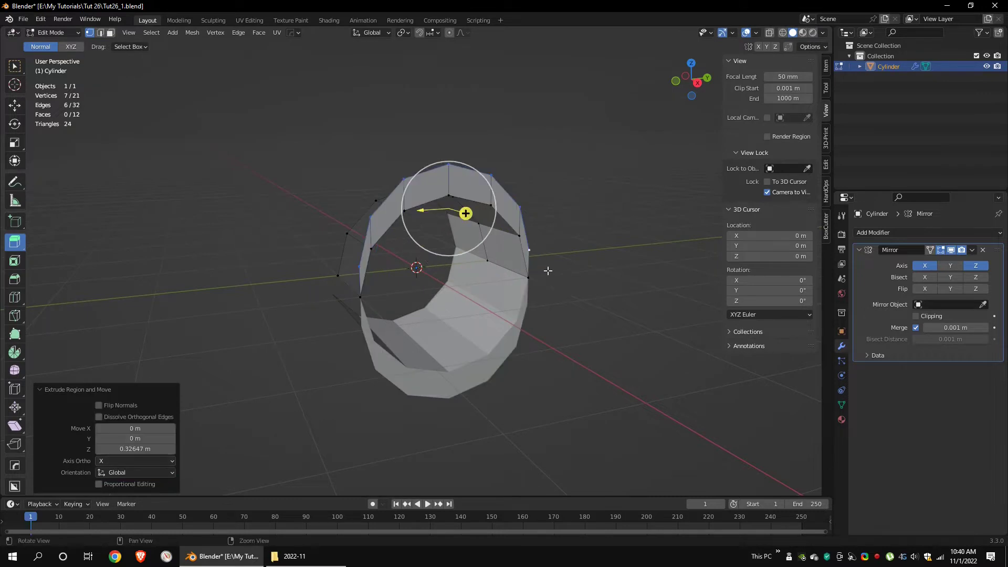
Enable Clipping on the Mirror modifier and move the outer rim's two negative Y side vertices outward along Y
mouse_move(547, 270)
middle_down()
mouse_move(506, 271)
mouse_move(535, 274)
middle_up()
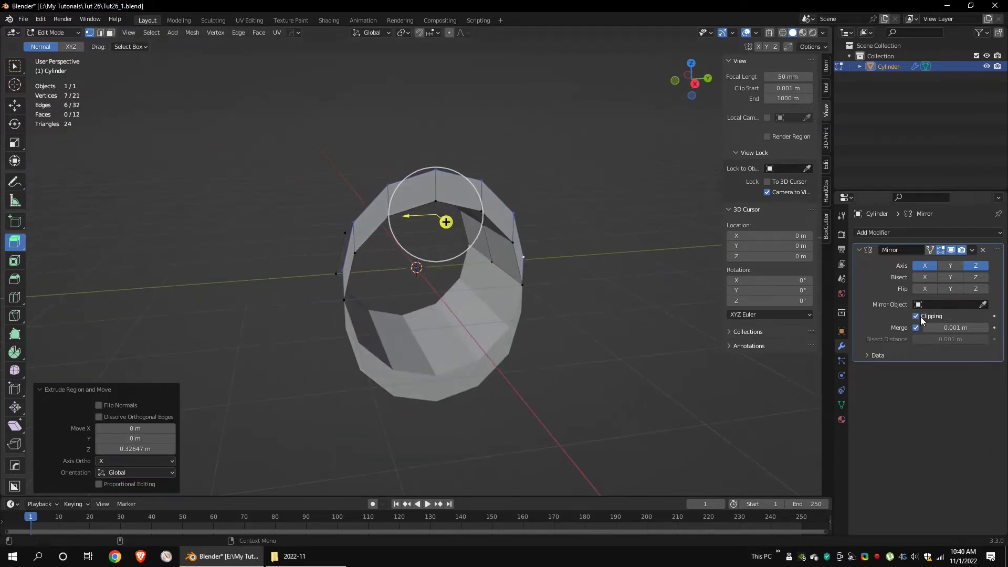
middle_drag(488, 223, 505, 224)
click(15, 105)
click(371, 281)
drag(412, 275, 378, 272)
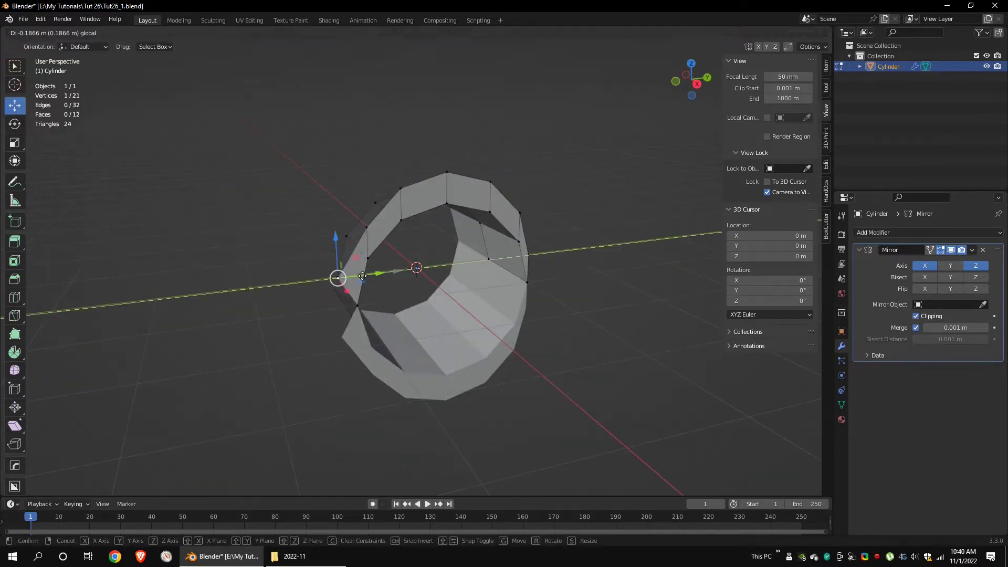
click(355, 225)
drag(399, 220, 369, 222)
Reshape the ring's front opening by lowering its upper inner vertices and shifting its side vertices slightly along Y
middle_drag(399, 231, 452, 221)
drag(524, 224, 524, 256)
drag(429, 166, 410, 199)
middle_drag(412, 203, 417, 223)
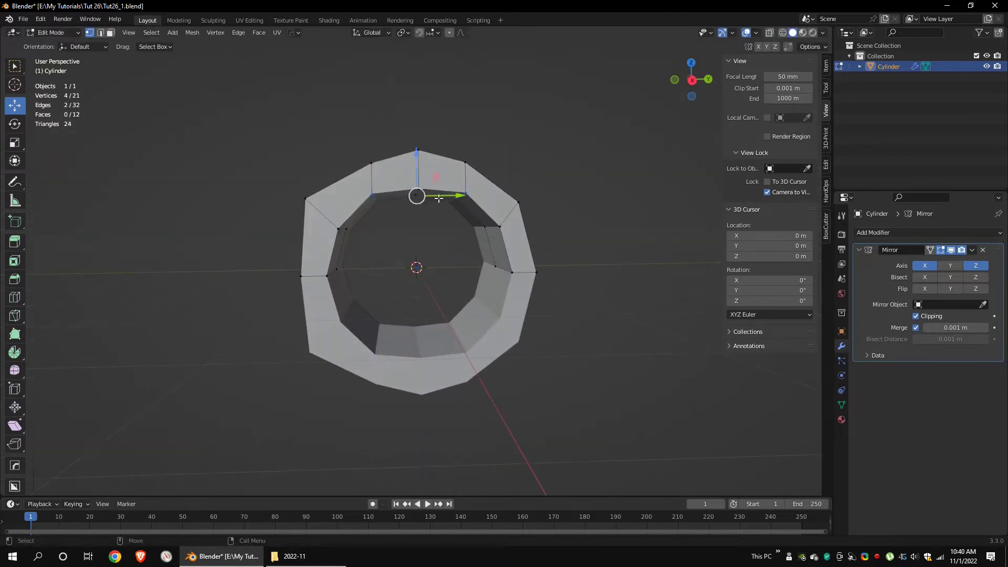
drag(416, 157, 416, 170)
drag(362, 216, 333, 239)
drag(390, 228, 398, 227)
drag(507, 212, 473, 237)
Lower the outer rim's upper vertices slightly along Z to thin and round the ring
drag(468, 194, 336, 237)
drag(345, 186, 345, 192)
click(446, 186)
drag(446, 145, 446, 155)
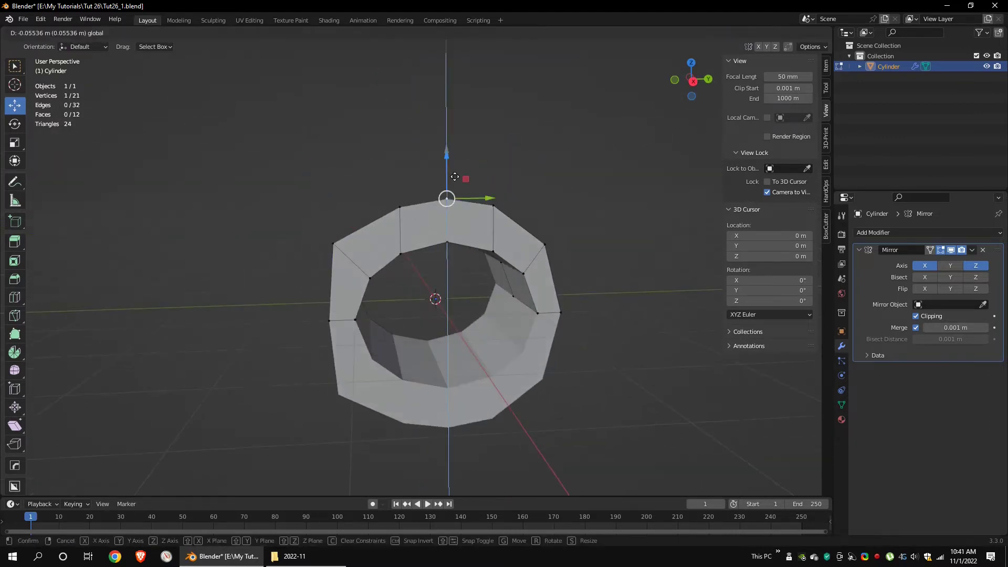
click(542, 240)
drag(543, 197, 542, 203)
Extrude the outer rim's negative Y side edge outward to begin a spike
click(355, 243)
shift+click(356, 319)
shift+middle_drag(367, 315, 444, 320)
click(15, 242)
drag(469, 318, 445, 323)
click(120, 472)
click(120, 461)
Pull the extruded edge about 2.3 m along negative Y and lower its upper vertex to form a tapered spike
mouse_move(483, 279)
middle_down()
mouse_move(516, 284)
mouse_move(494, 285)
middle_up()
drag(494, 294, 404, 311)
middle_drag(409, 367, 409, 210)
drag(322, 189, 321, 215)
middle_drag(336, 252, 415, 262)
drag(468, 288, 493, 287)
middle_drag(446, 273, 420, 325)
drag(435, 284, 239, 290)
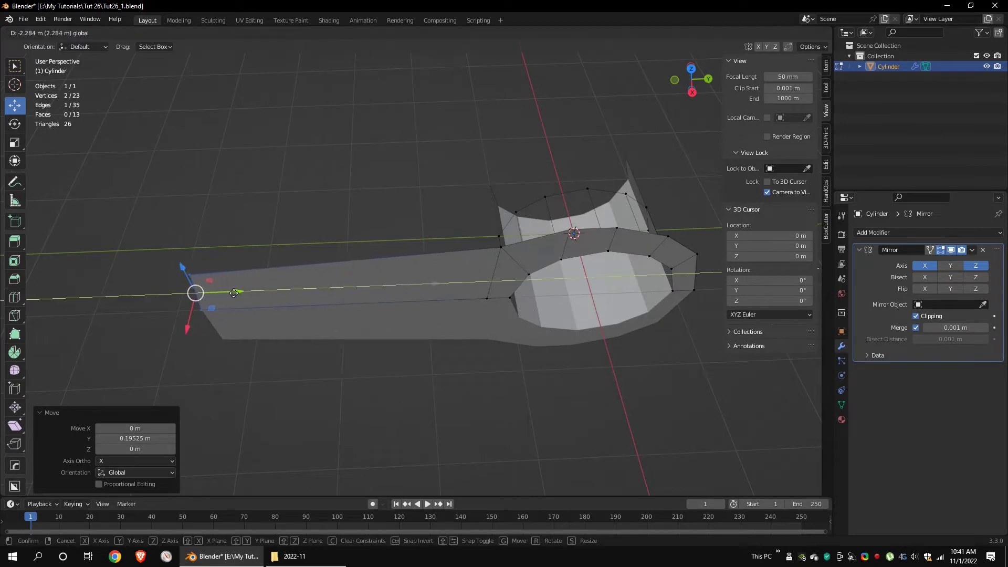
middle_drag(315, 325, 336, 252)
drag(296, 215, 295, 238)
Adjust the outer rim's upper and positive Y side vertices along Y and Z to smooth the ring's outline
click(462, 229)
mouse_move(463, 199)
mouse_down()
mouse_move(434, 197)
mouse_move(473, 208)
mouse_up()
scroll(525, 226, up, 2)
click(431, 216)
click(473, 228)
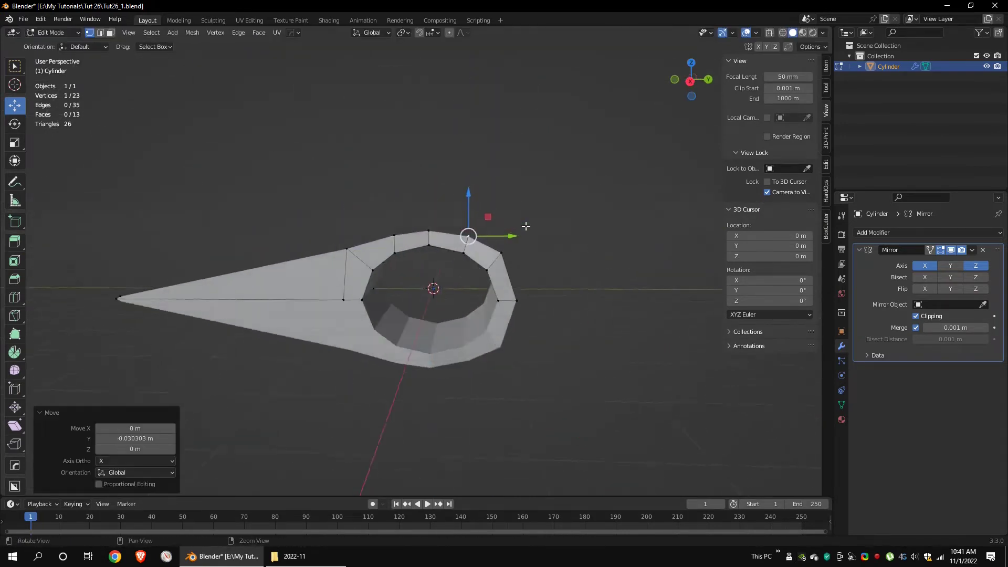
mouse_move(527, 225)
middle_down()
mouse_move(515, 310)
mouse_move(517, 231)
middle_up()
click(502, 251)
drag(500, 214, 499, 218)
Shift the upper vertex at the spike's tip slightly along the Y axis
click(353, 249)
shift+middle_drag(353, 249, 452, 258)
scroll(283, 294, up, 4)
click(270, 303)
drag(308, 303, 310, 303)
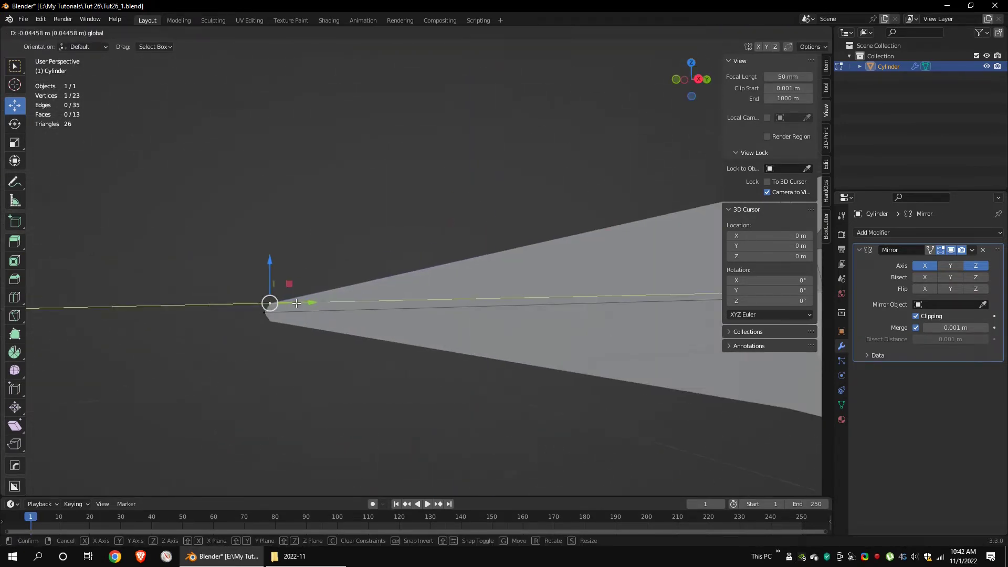
click(336, 231)
Add two evenly spaced loop cuts across the length of the spike
scroll(336, 241, down, 3)
middle_drag(336, 247, 402, 269)
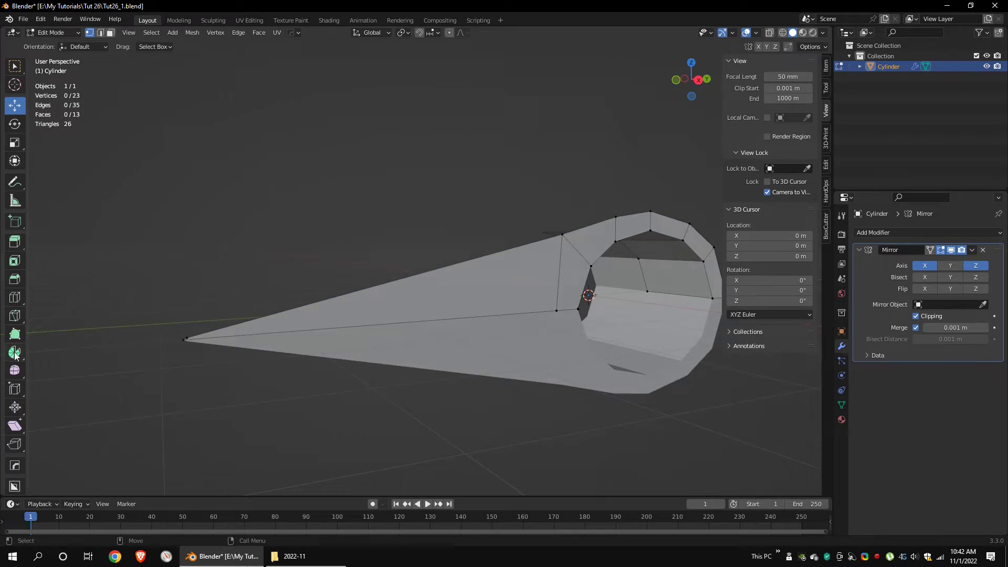
click(16, 303)
scroll(334, 305, down, 2)
click(371, 287)
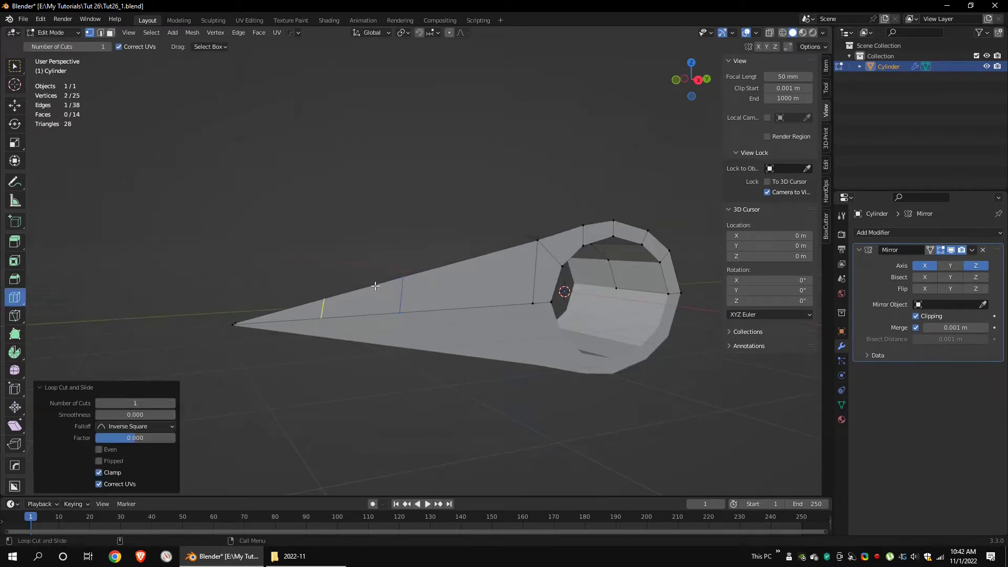
click(172, 404)
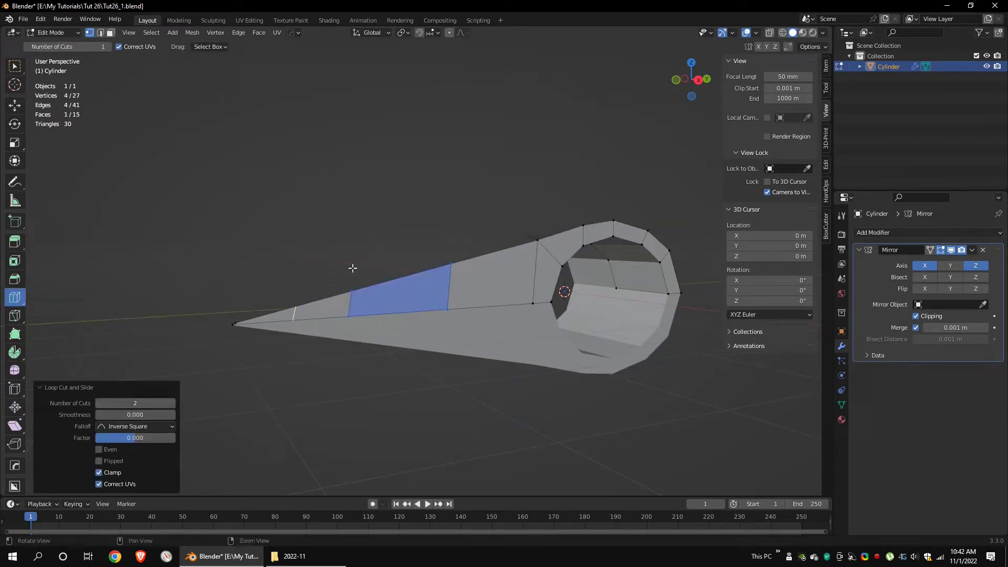
Select the front outline's outer edge from the ring to the spike's tip and extrude it about 0.13 m along negative X
click(15, 108)
middle_drag(341, 252, 437, 286)
click(253, 318)
shift+click(374, 279)
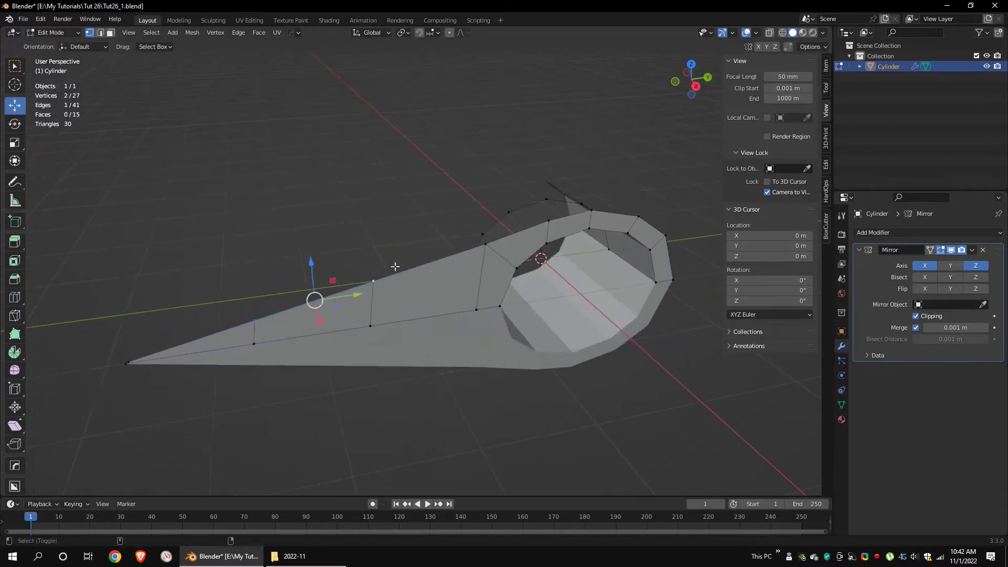
shift+click(664, 231)
shift+click(673, 279)
shift+middle_drag(254, 331, 392, 272)
scroll(391, 272, up, 3)
shift+click(176, 317)
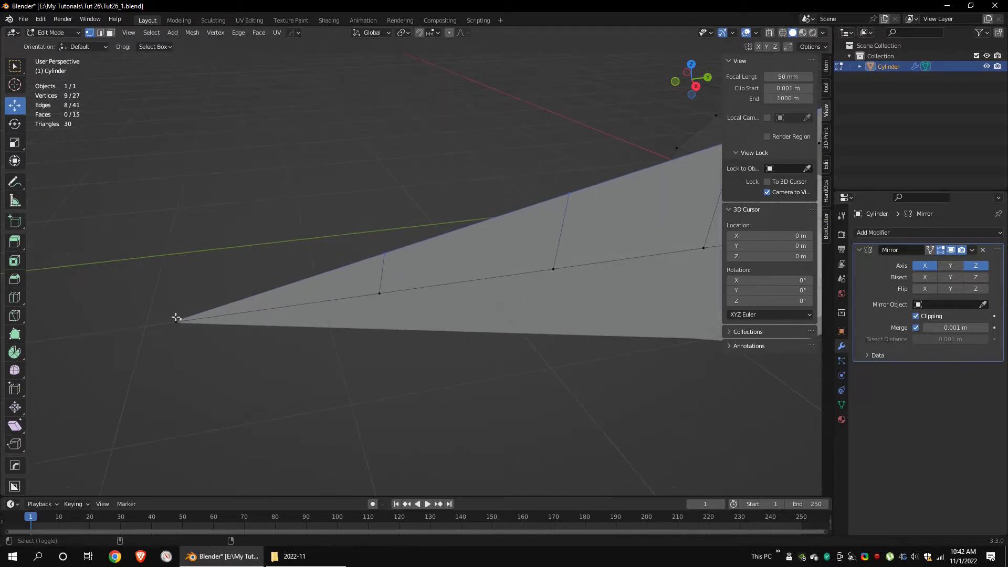
middle_drag(250, 303, 308, 282)
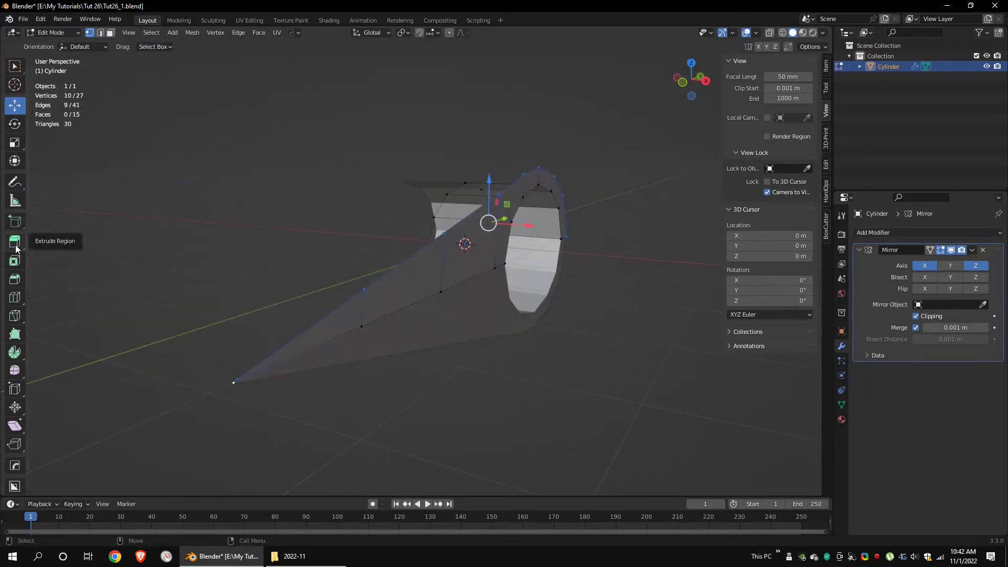
click(15, 245)
drag(527, 225, 514, 227)
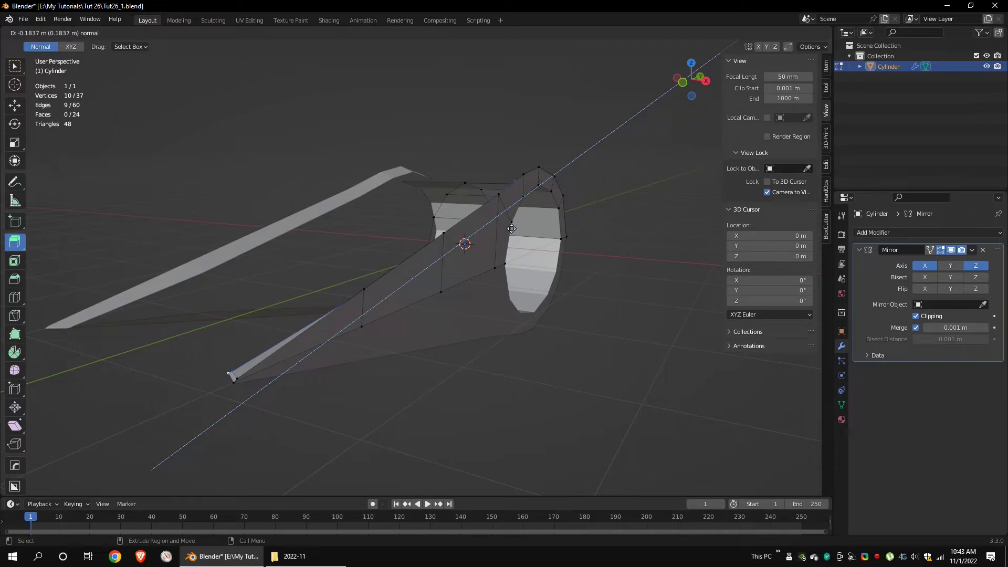
drag(512, 228, 512, 229)
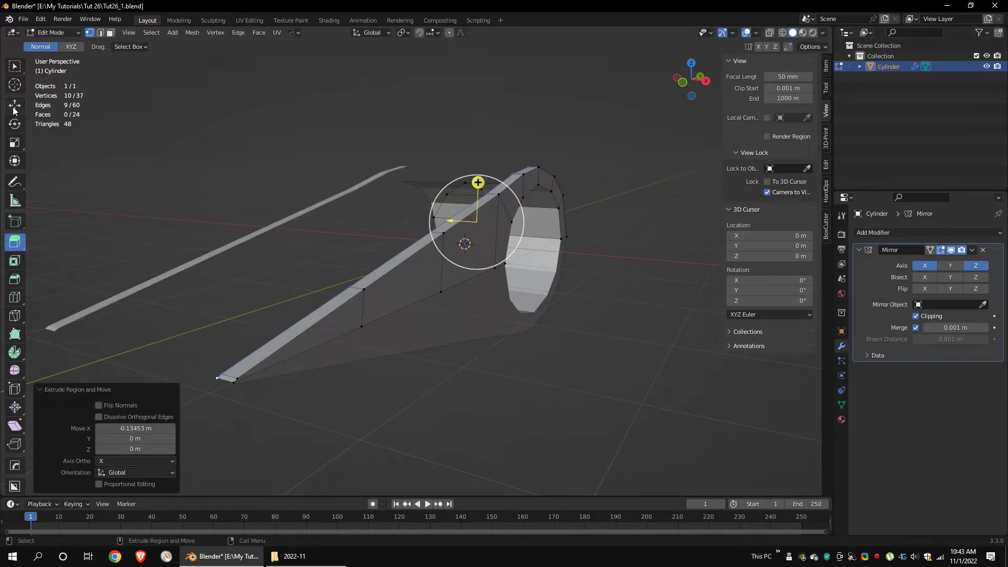
Move the extruded outer edge inward along X to the mirror plane
click(15, 105)
middle_drag(504, 210, 494, 204)
drag(514, 213, 401, 200)
mouse_move(402, 199)
middle_down()
mouse_move(326, 231)
mouse_move(315, 257)
middle_up()
Switch to wireframe shading and move the spike's lower row of vertices down along Z
key(shift+z)
middle_drag(572, 247, 584, 268)
drag(584, 269, 246, 336)
drag(439, 335, 441, 359)
middle_drag(441, 359, 446, 309)
Move the lower vertex of the loop cut nearest the spike's tip about 0.04 m along Y
click(354, 313)
click(411, 304)
scroll(439, 304, up, 3)
click(437, 34)
click(411, 77)
drag(446, 308, 406, 228)
scroll(306, 314, up, 4)
key(g)
key(y)
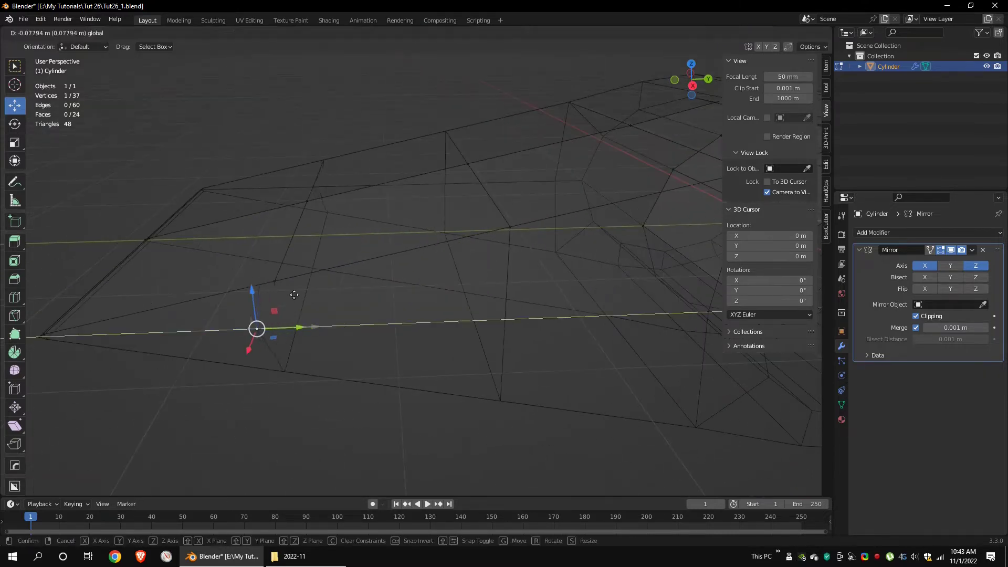
click(273, 278)
middle_drag(273, 278, 410, 282)
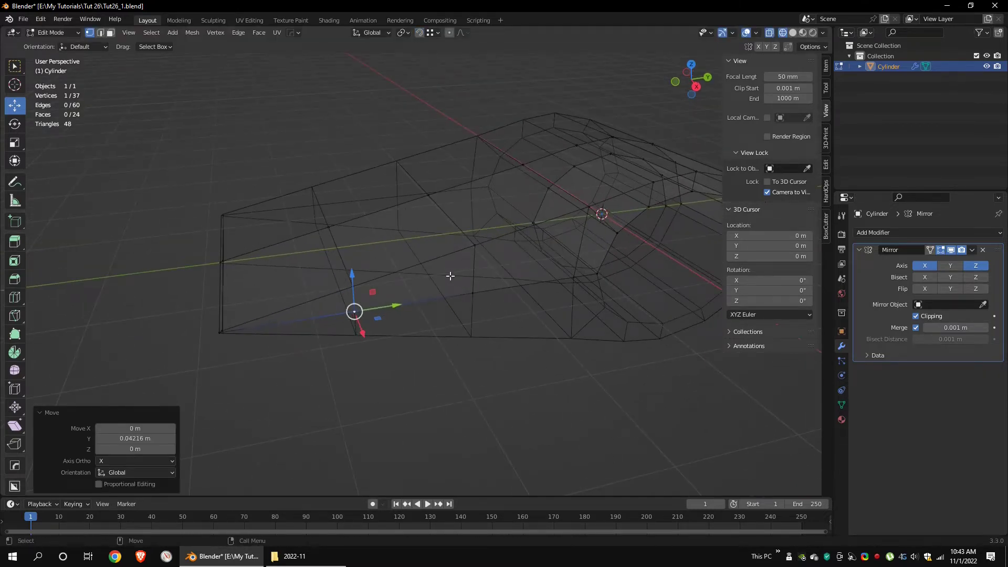
Adjust the lower vertices of the spike's two loop cuts along X, one after the other
middle_drag(419, 243, 419, 315)
key(g)
key(x)
click(419, 328)
drag(499, 276, 438, 342)
key(g)
key(x)
click(439, 350)
Select the side vertices near the spike's tip, shift them slightly along X, and return to solid shading
drag(287, 301, 244, 417)
drag(389, 299, 315, 373)
scroll(367, 326, down, 4)
drag(377, 332, 378, 344)
mouse_move(386, 278)
alt+mouse_down()
mouse_move(391, 180)
mouse_move(443, 241)
mouse_move(387, 277)
mouse_move(394, 242)
mouse_move(439, 261)
alt+mouse_up()
scroll(394, 243, up, 3)
key(shift+z)
Knife a line of edges around the ring's front face, close to the hole's inner edge
click(479, 256)
scroll(439, 260, up, 4)
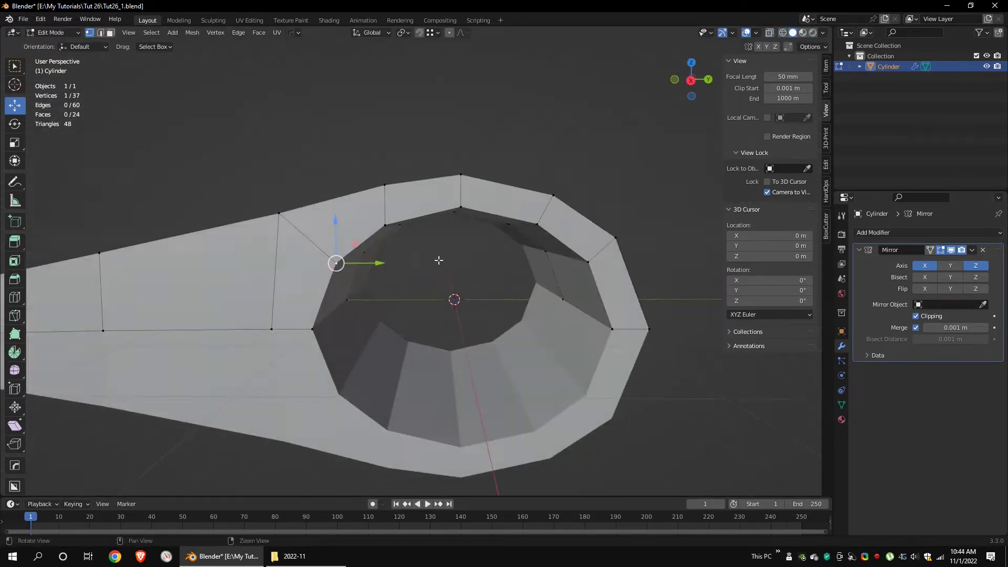
click(15, 316)
click(301, 329)
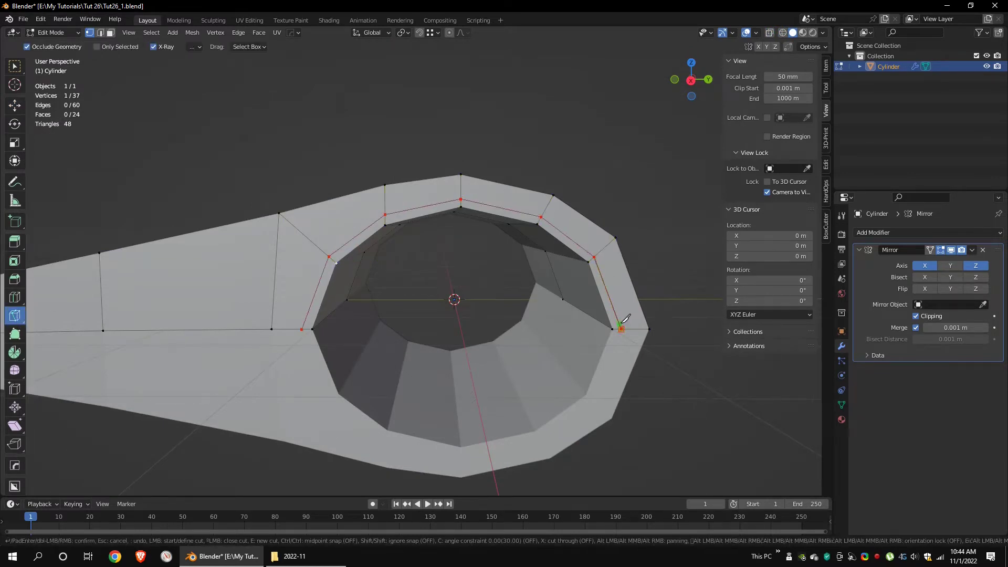
key(Return)
Knife a cut along the spike's side just below its upper edge and connect it to the tip's corner
alt+middle_drag(420, 266, 814, 273)
scroll(349, 366, up, 3)
alt+drag(332, 321, 338, 367)
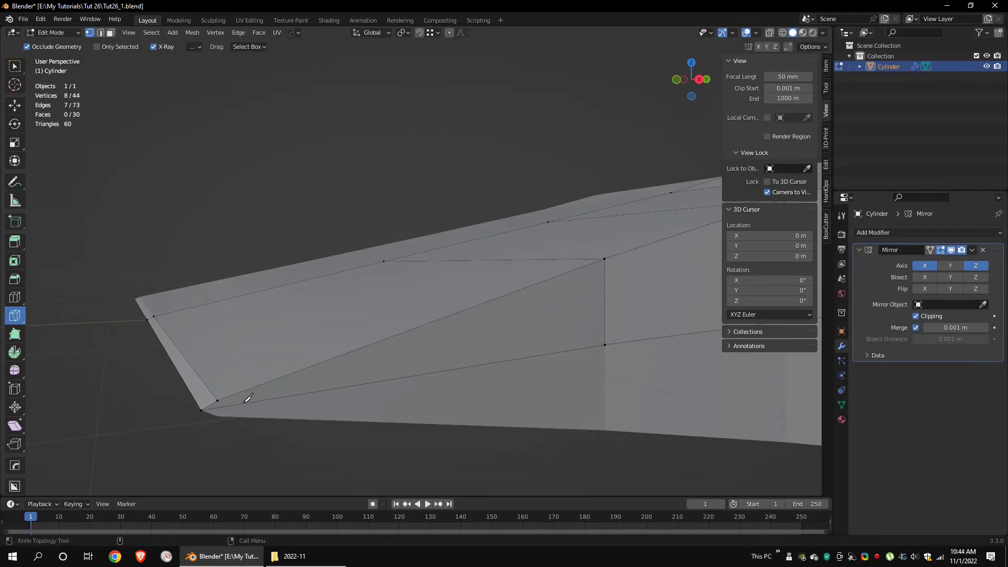
click(246, 398)
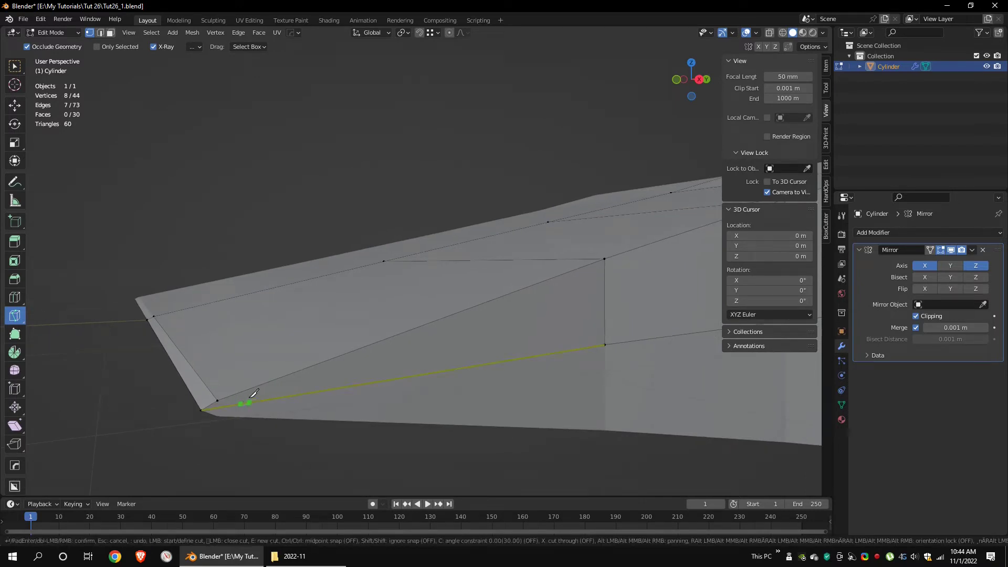
click(606, 270)
key(Return)
click(249, 395)
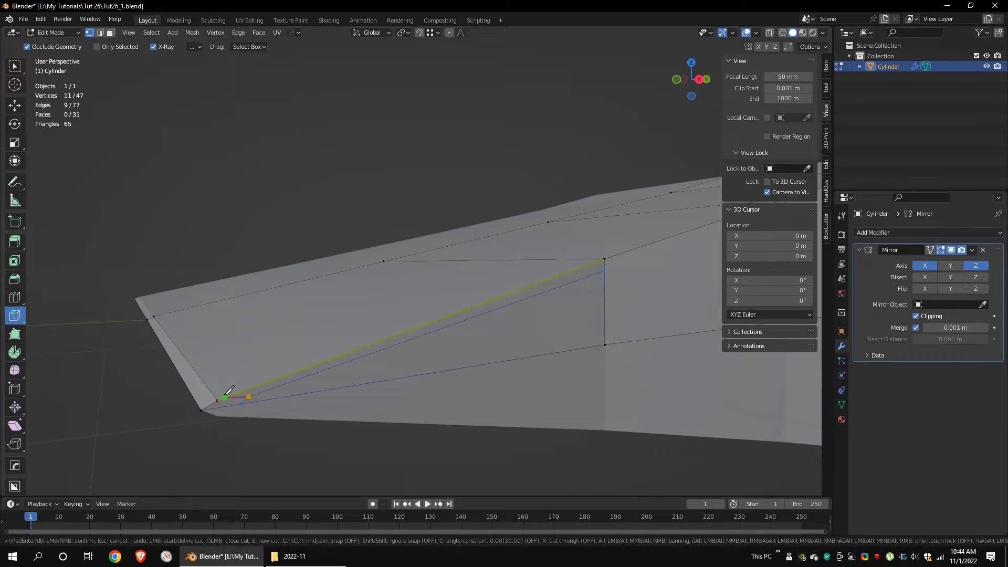
key(Return)
Continue the knife cut just inside the outer edge, from the spike around the ring to its far mirror plane
scroll(335, 360, down, 3)
middle_drag(461, 316, 211, 394)
click(236, 368)
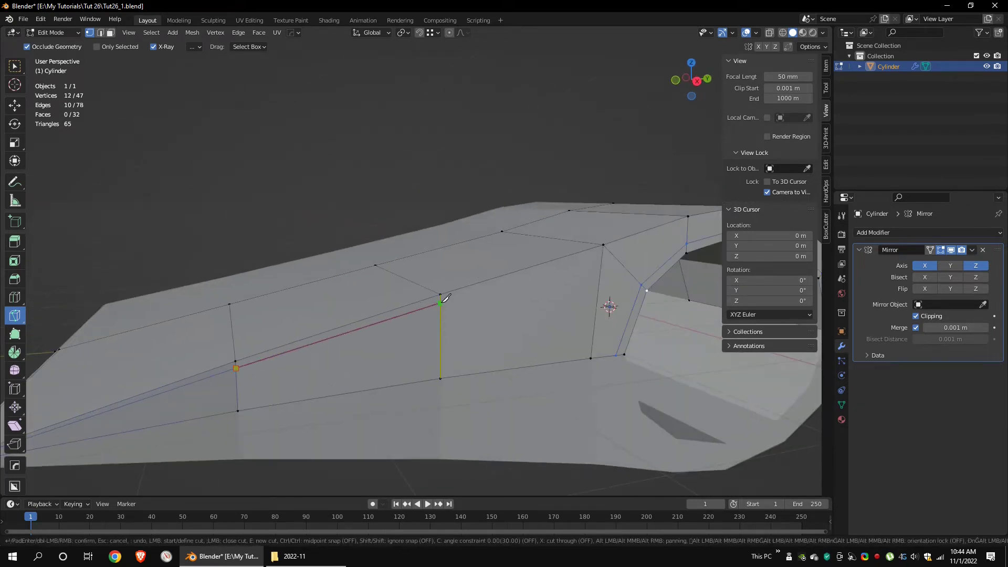
click(440, 303)
click(603, 253)
click(610, 251)
shift+middle_drag(610, 251, 393, 307)
click(499, 288)
click(594, 277)
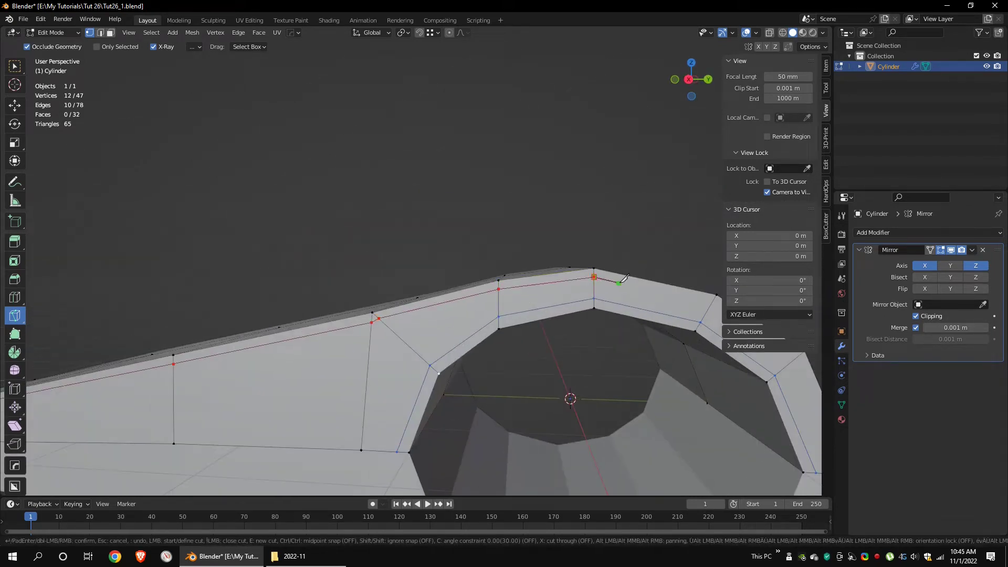
shift+middle_drag(619, 281, 420, 247)
click(476, 262)
click(601, 431)
key(Return)
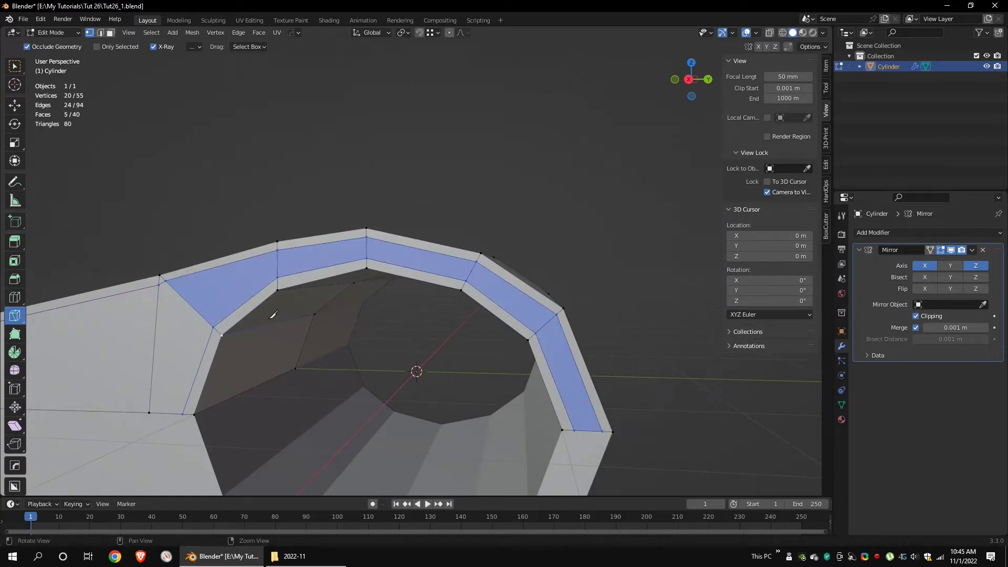
Merge at center the two close vertices at the upper corner where the spike meets the ring
key(g)
shift+middle_drag(178, 302, 368, 297)
scroll(362, 293, up, 2)
click(364, 288)
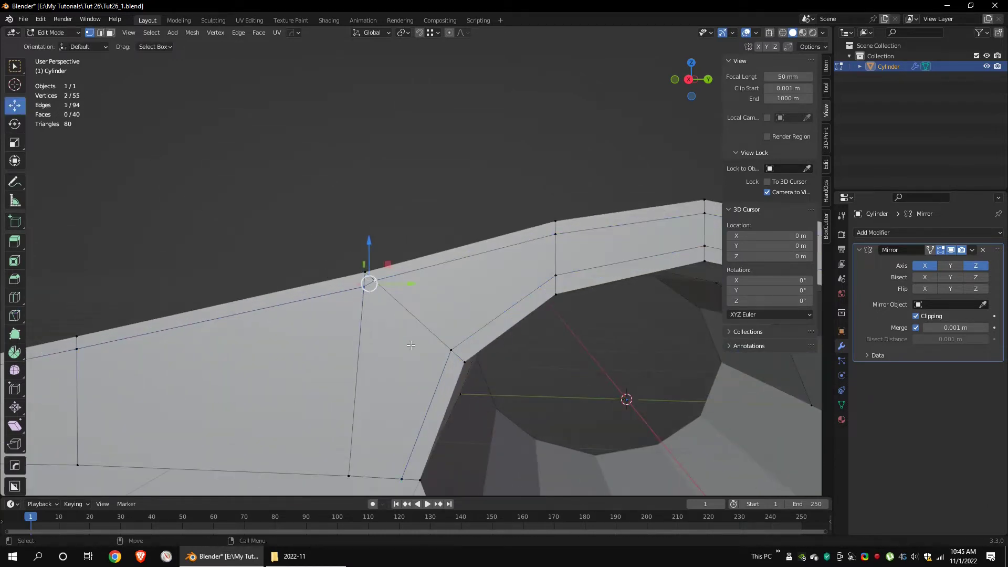
click(215, 33)
mouse_move(197, 33)
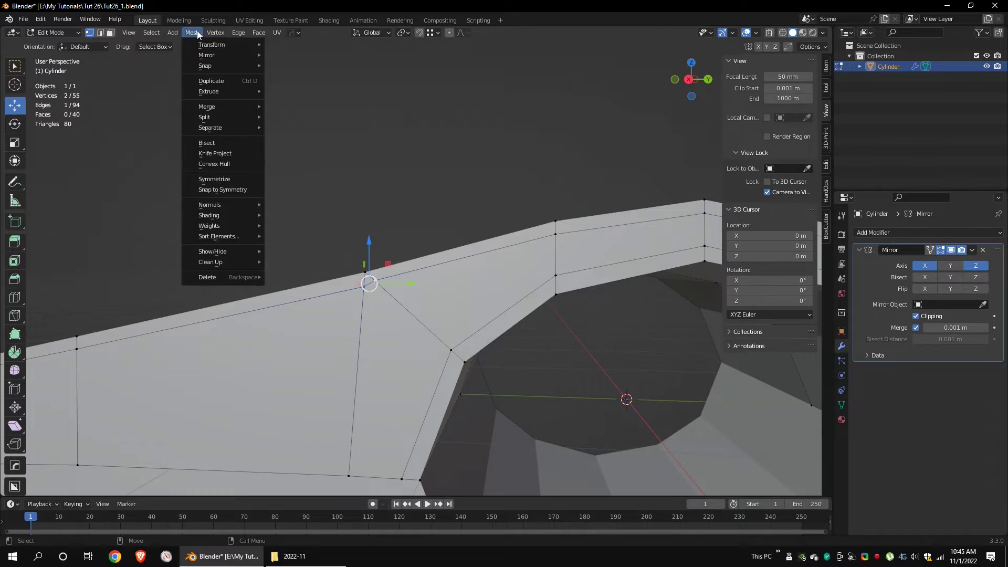
click(300, 105)
Add a Subdivision Surface modifier with two viewport levels
middle_drag(368, 236, 499, 294)
click(960, 232)
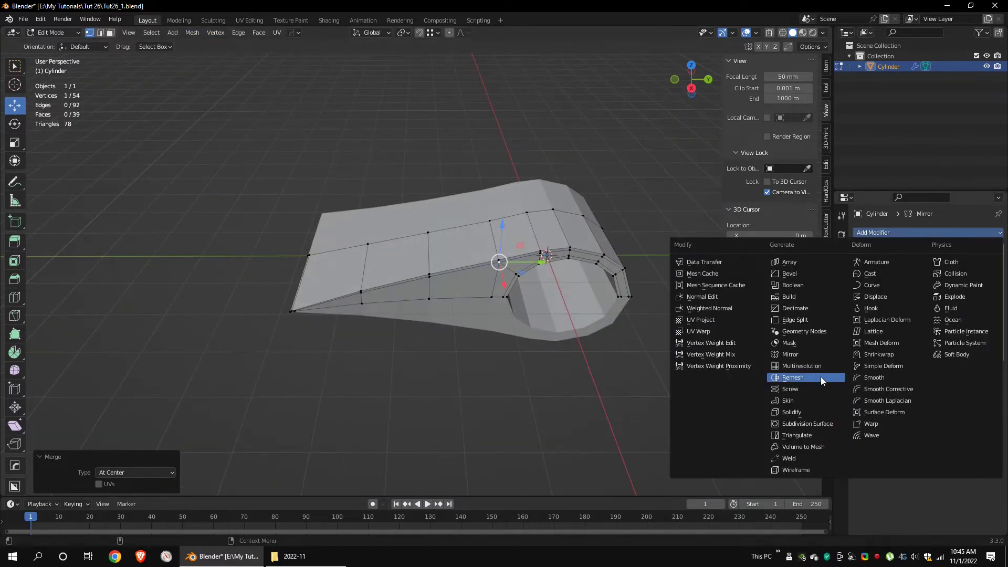
click(801, 424)
click(986, 399)
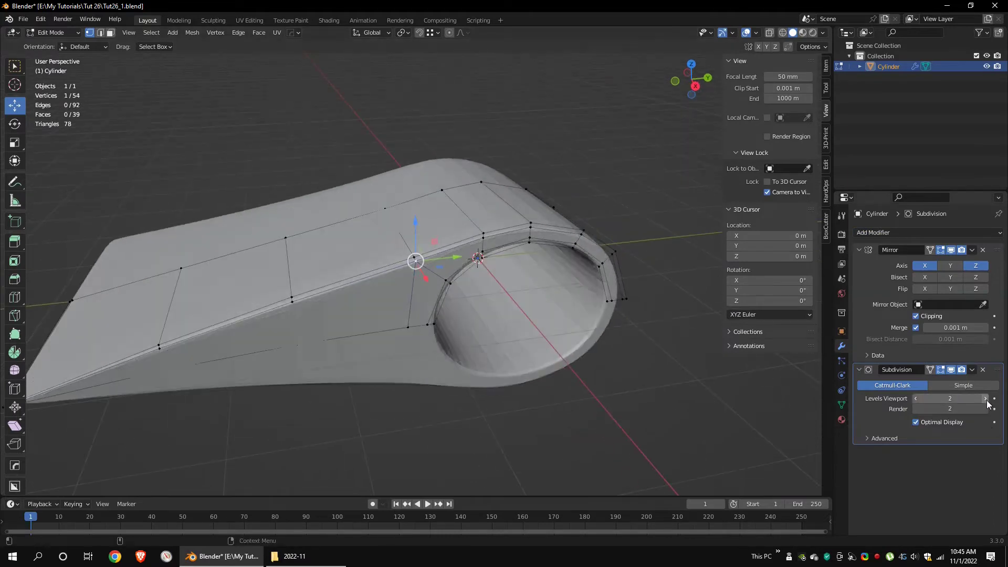
Add one loop cut along the top surface and slide it close to the outer side edge with Even enabled
alt+drag(86, 252, 113, 262)
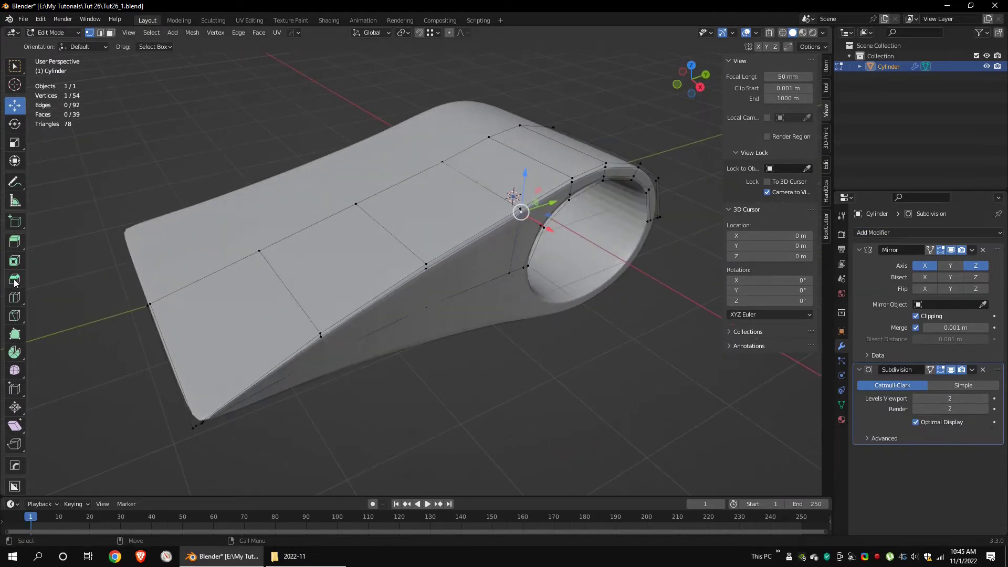
click(14, 297)
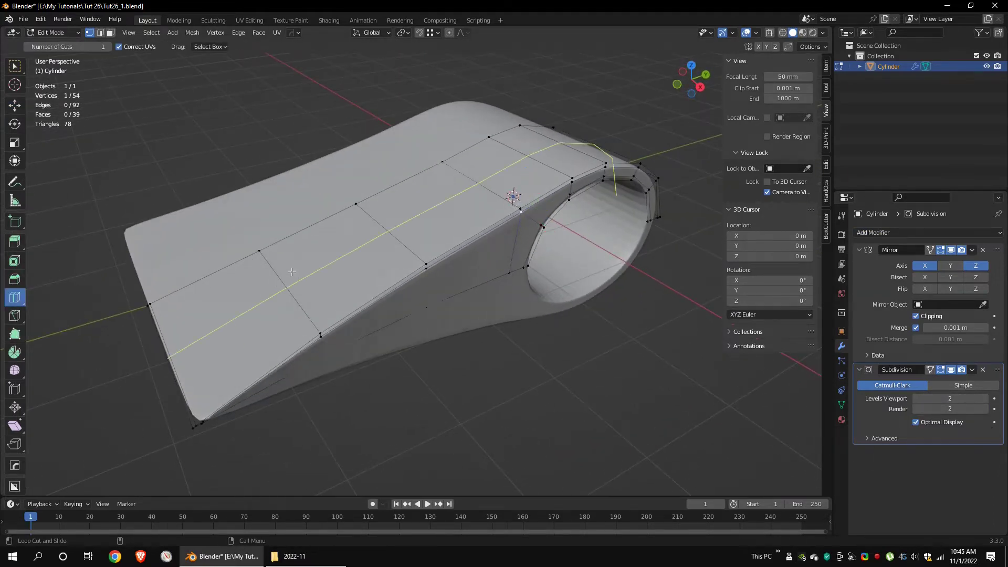
drag(291, 273, 296, 280)
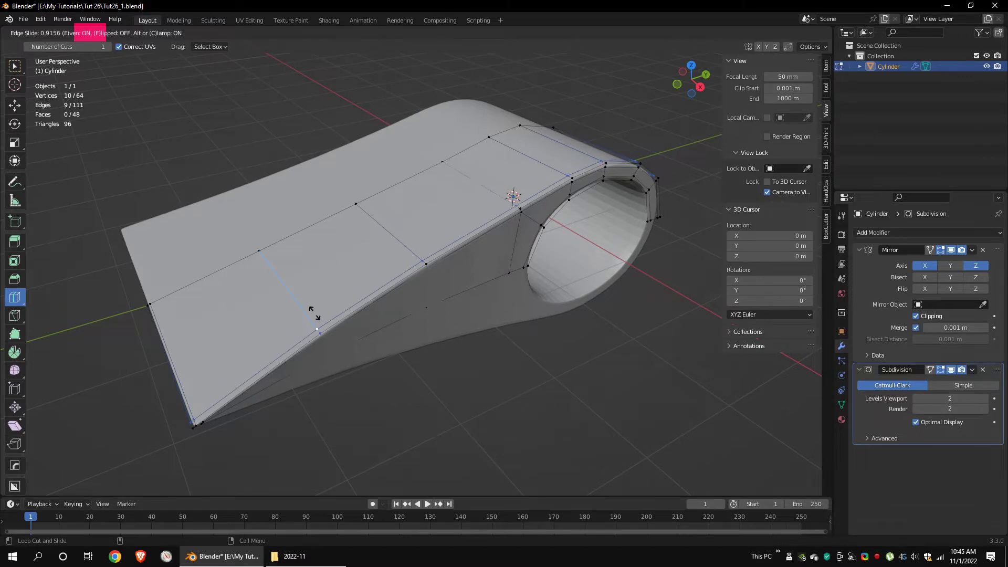
drag(314, 313, 315, 314)
click(19, 112)
Set the viewport subdivision level to 0 and add a loop cut inside the hole, slid close to its front rim
scroll(551, 236, up, 4)
middle_drag(565, 257, 517, 223)
drag(945, 399, 916, 399)
middle_drag(601, 315, 523, 283)
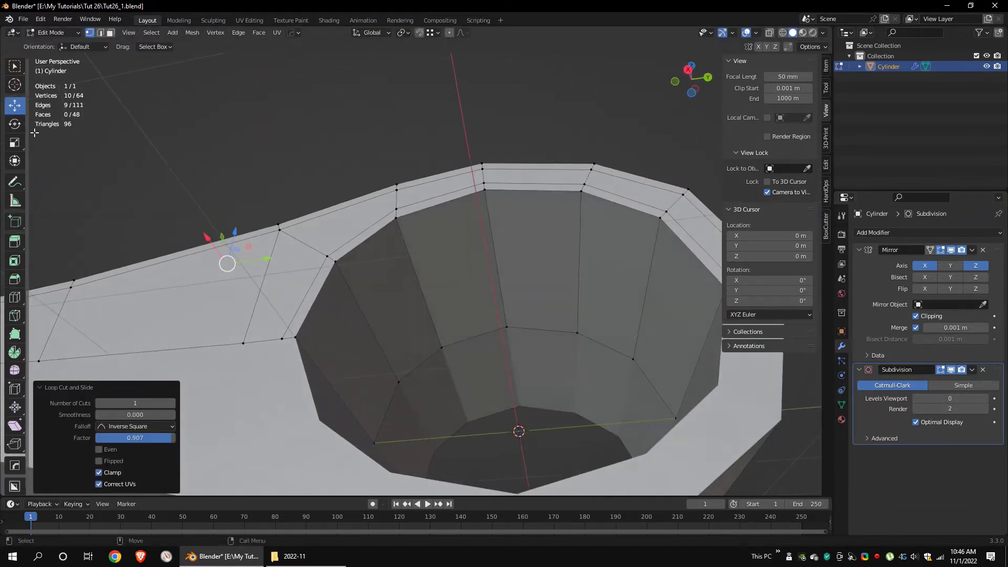
click(15, 297)
drag(416, 252, 418, 237)
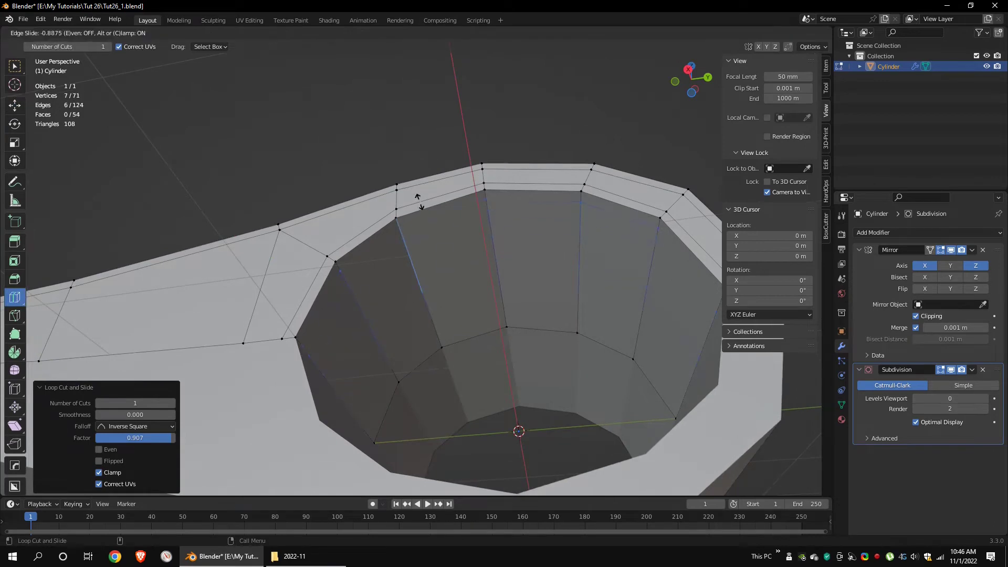
drag(422, 200, 424, 200)
click(16, 109)
Set the Subdivision modifier's viewport level back to 2
scroll(504, 231, down, 4)
middle_drag(546, 210, 651, 276)
click(985, 398)
click(985, 398)
middle_drag(556, 279, 439, 309)
shift+middle_drag(438, 310, 624, 284)
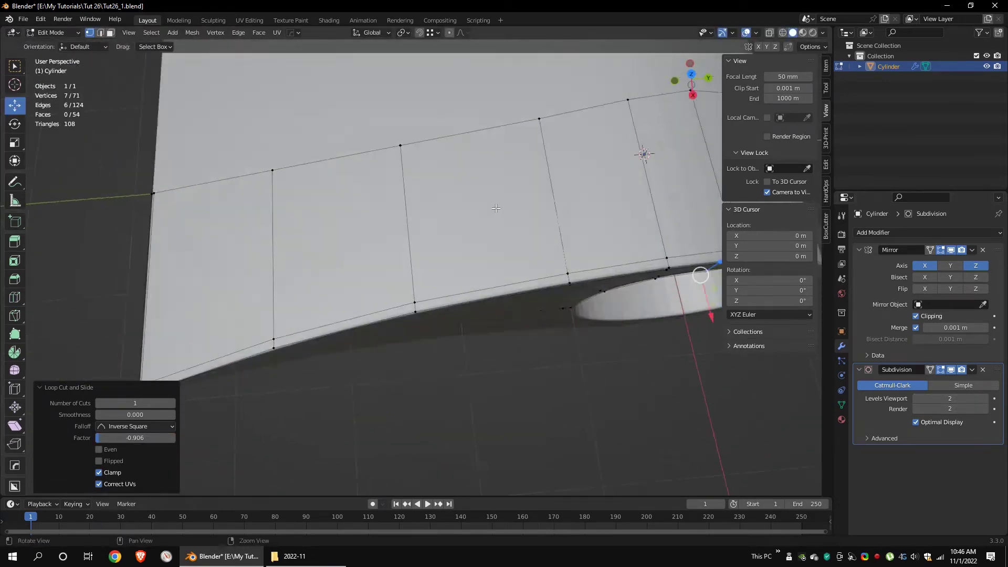
In wireframe shading, move the side vertices at the spike's tip and nearest cross-section slightly outward along X
scroll(504, 284, down, 6)
middle_drag(473, 294, 441, 273)
scroll(420, 315, up, 4)
alt+click(401, 374)
alt+shift+click(326, 347)
middle_drag(391, 294, 422, 286)
key(shift+z)
drag(427, 314, 288, 422)
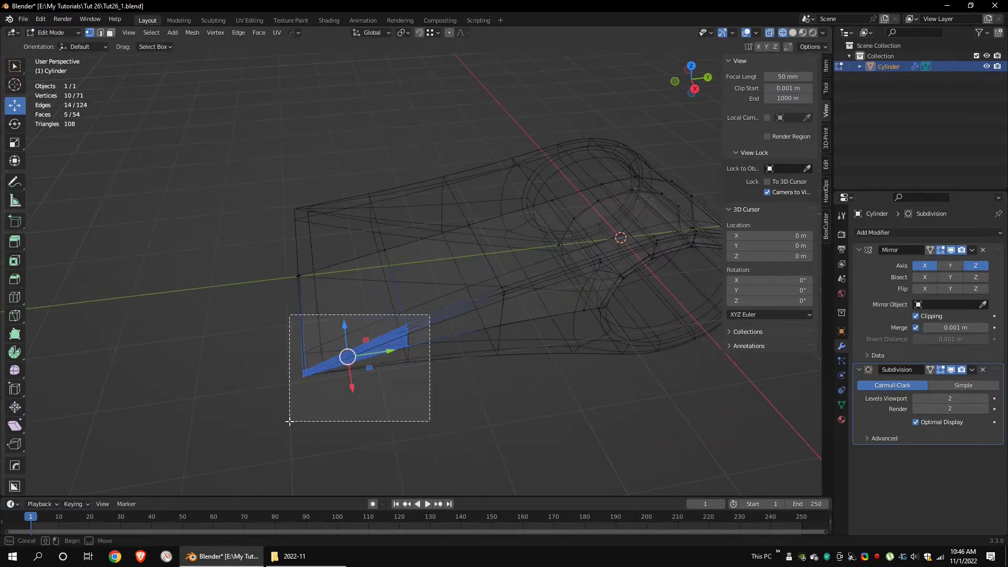
middle_drag(309, 362, 278, 404)
drag(338, 380, 337, 384)
Move the spike tip's corner vertices about 0.006 m outward along X and return to solid shading without X-ray
drag(518, 292, 487, 367)
drag(329, 324, 288, 370)
drag(301, 388, 300, 389)
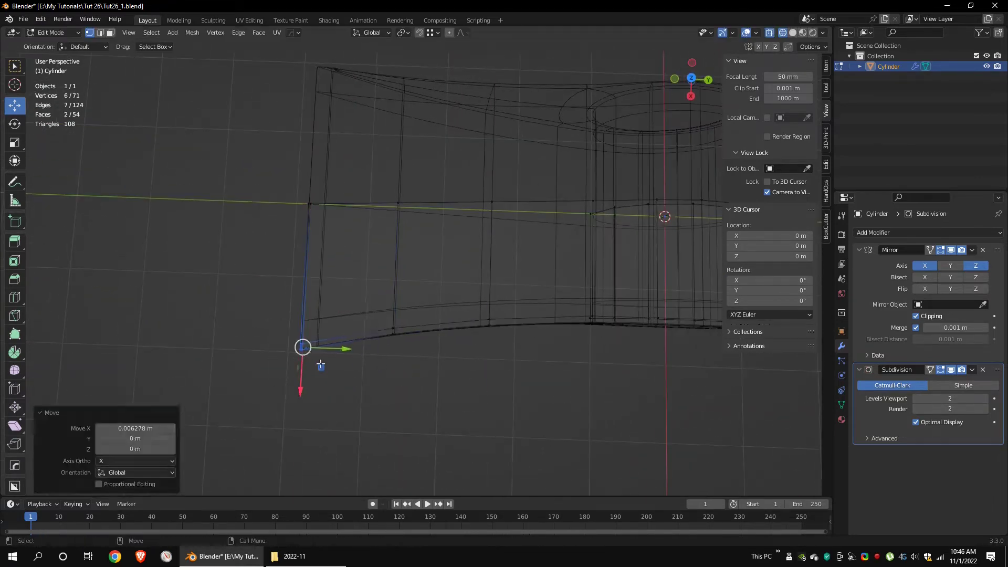
click(486, 331)
middle_drag(410, 357, 504, 273)
click(793, 33)
click(770, 33)
middle_drag(556, 310, 479, 254)
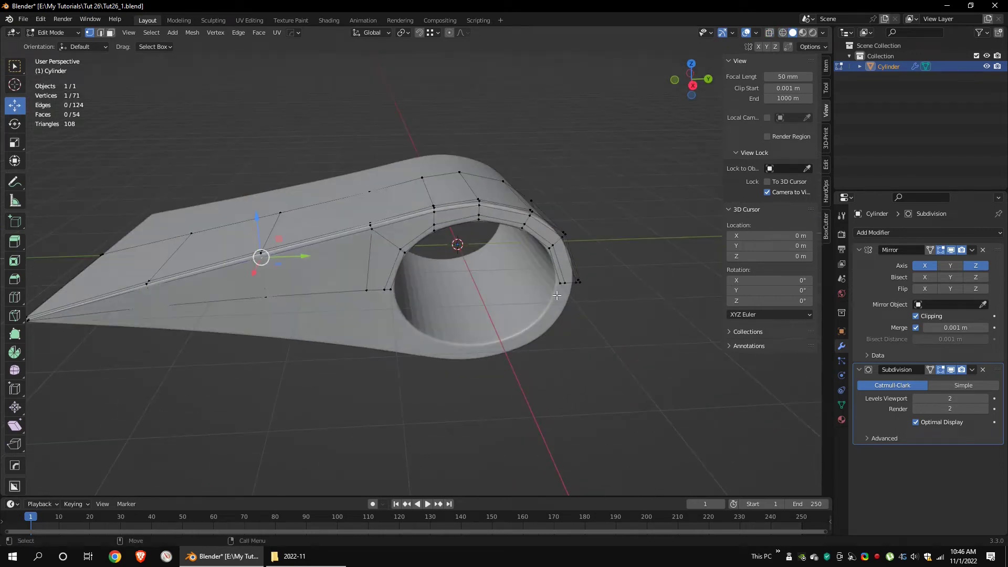
key(g)
right_click(249, 261)
Add a loop cut across the spike near its tip and slide it toward the tip edge
middle_drag(250, 261, 371, 298)
scroll(409, 280, up, 4)
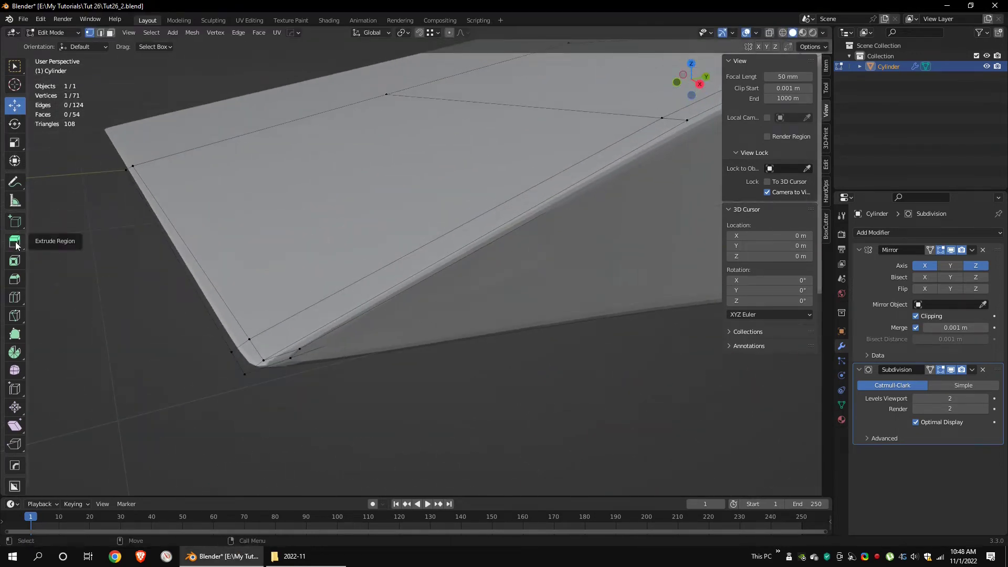
click(14, 297)
drag(449, 235, 454, 232)
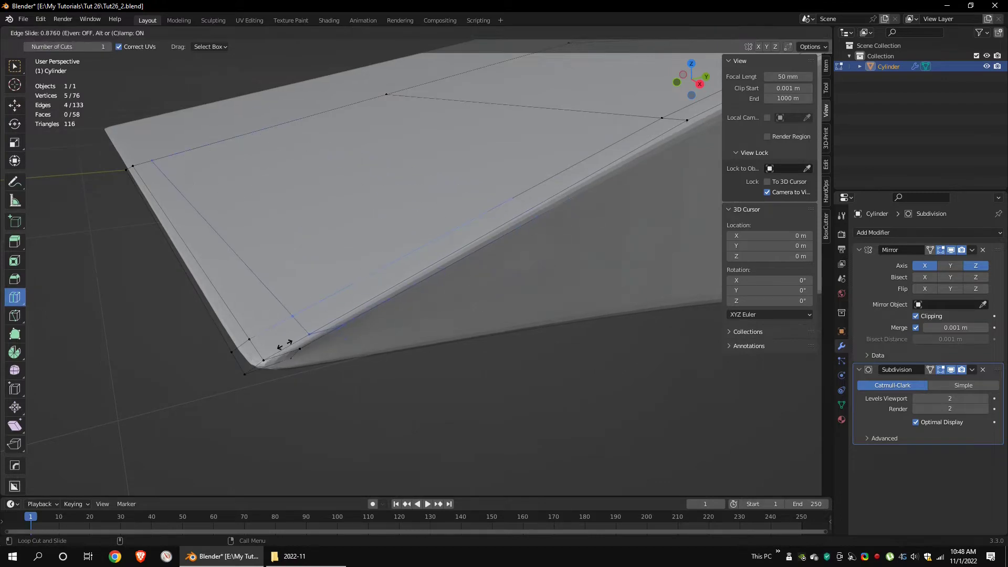
drag(276, 347, 272, 349)
middle_drag(273, 350, 339, 336)
Select the new loop's side vertices near the spike's tip and nudge them into line with the edge
key(g)
drag(402, 301, 438, 331)
scroll(420, 321, up, 5)
mouse_move(415, 320)
middle_down()
mouse_move(490, 270)
mouse_move(406, 352)
mouse_move(412, 307)
middle_up()
drag(479, 281, 475, 289)
middle_drag(399, 283, 367, 305)
Refine the position of another vertex at the spike's tip, using wireframe shading before returning to solid
click(344, 259)
click(783, 32)
drag(372, 313, 375, 314)
mouse_move(402, 302)
middle_down()
mouse_move(436, 284)
mouse_move(420, 192)
mouse_move(427, 207)
middle_up()
click(793, 32)
middle_drag(325, 252, 376, 302)
drag(376, 302, 379, 303)
Deselect everything and set the Subdivision modifier's viewport level to 0
scroll(420, 284, down, 8)
click(508, 241)
mouse_move(508, 241)
middle_down()
mouse_move(479, 275)
mouse_move(525, 237)
mouse_move(515, 247)
middle_up()
click(916, 398)
click(916, 399)
scroll(492, 229, up, 3)
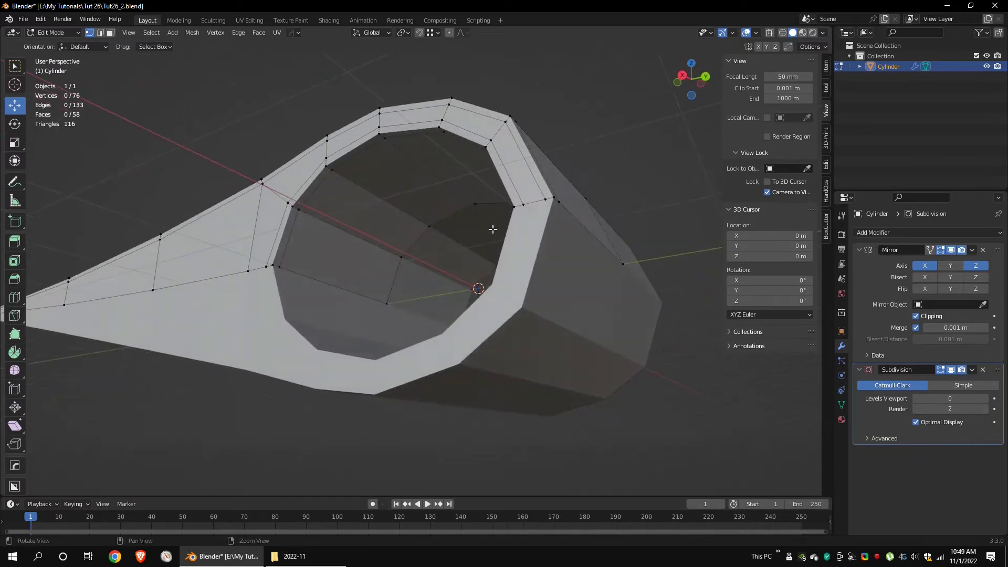
Select the band of faces inside the ring's hole and duplicate it in place
alt+click(333, 228)
middle_drag(333, 227, 414, 236)
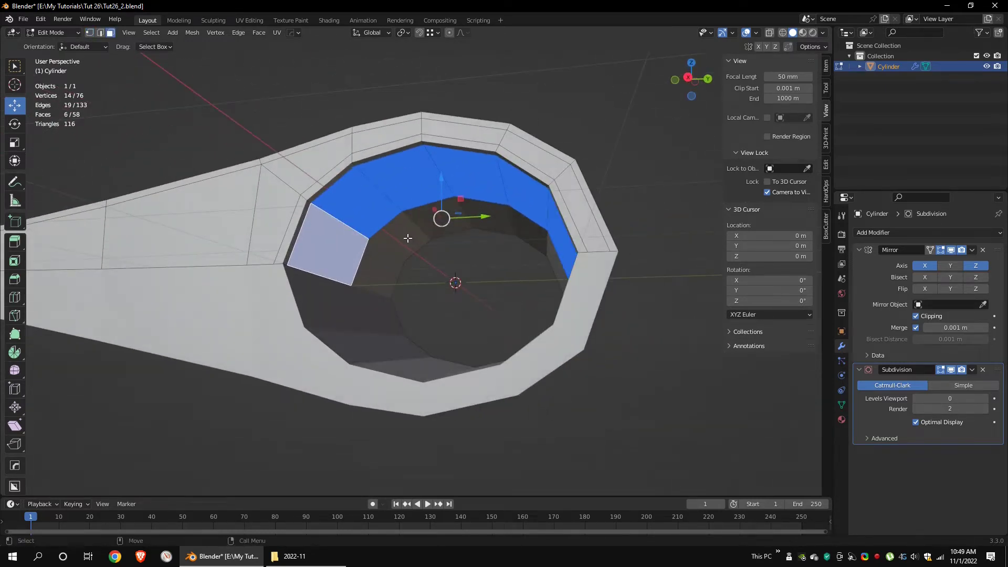
click(192, 33)
click(215, 82)
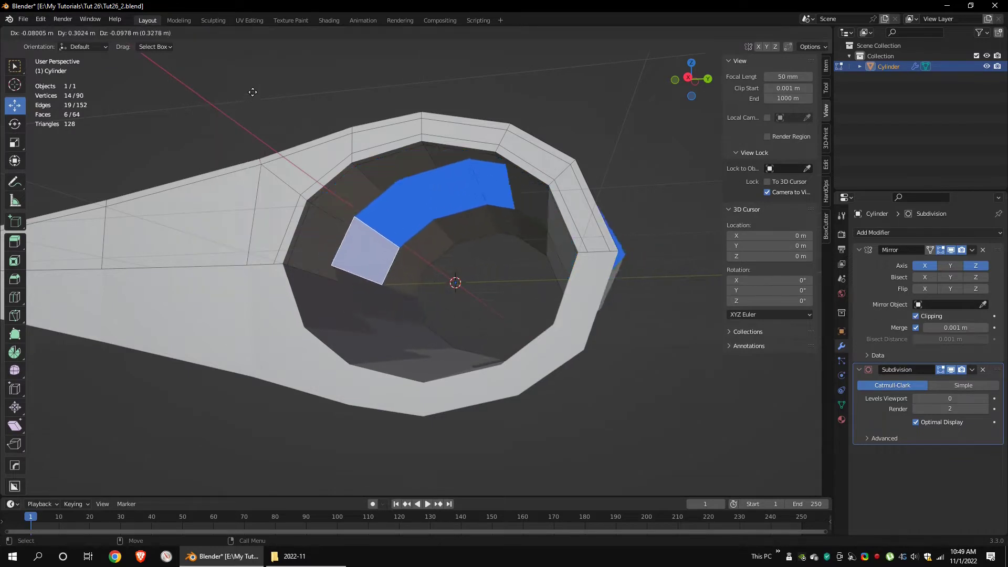
right_click(475, 214)
Move the duplicated hole faces about 0.875 m along X, out of the ring
middle_drag(452, 179, 389, 215)
key(g)
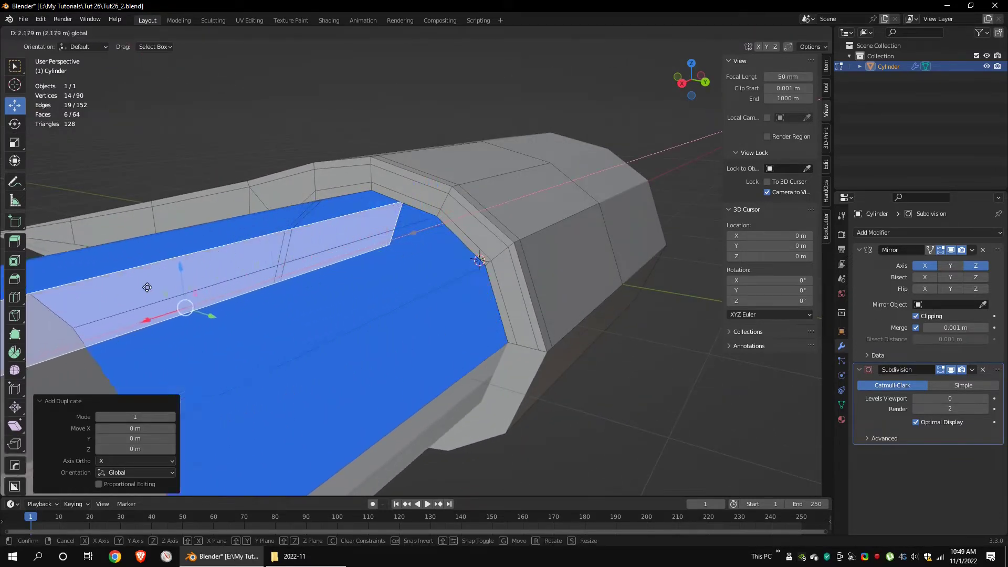
click(335, 242)
Separate the duplicated faces into their own object and switch to Object Mode
scroll(335, 242, down, 1)
click(192, 33)
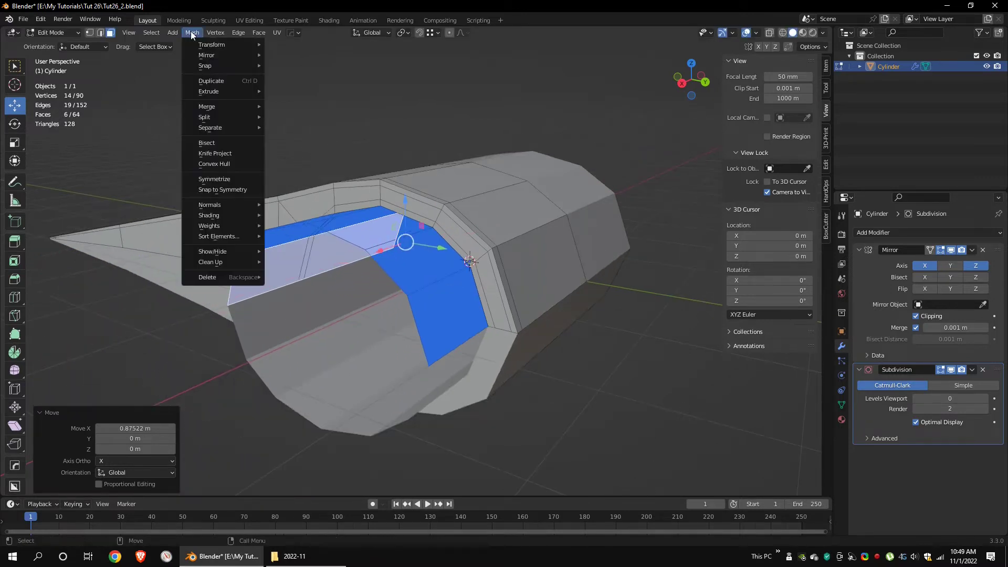
mouse_move(226, 129)
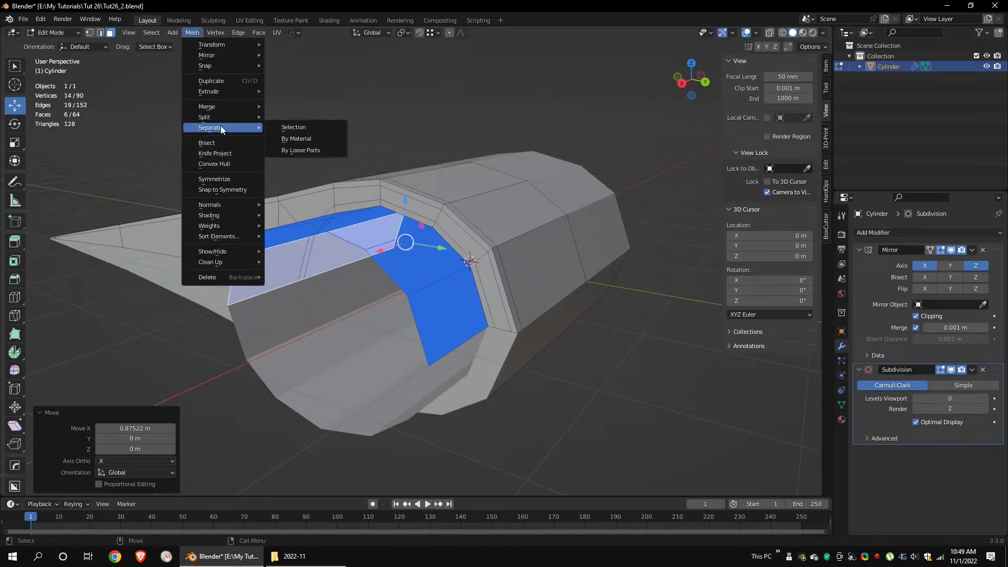
click(294, 124)
click(59, 33)
click(58, 45)
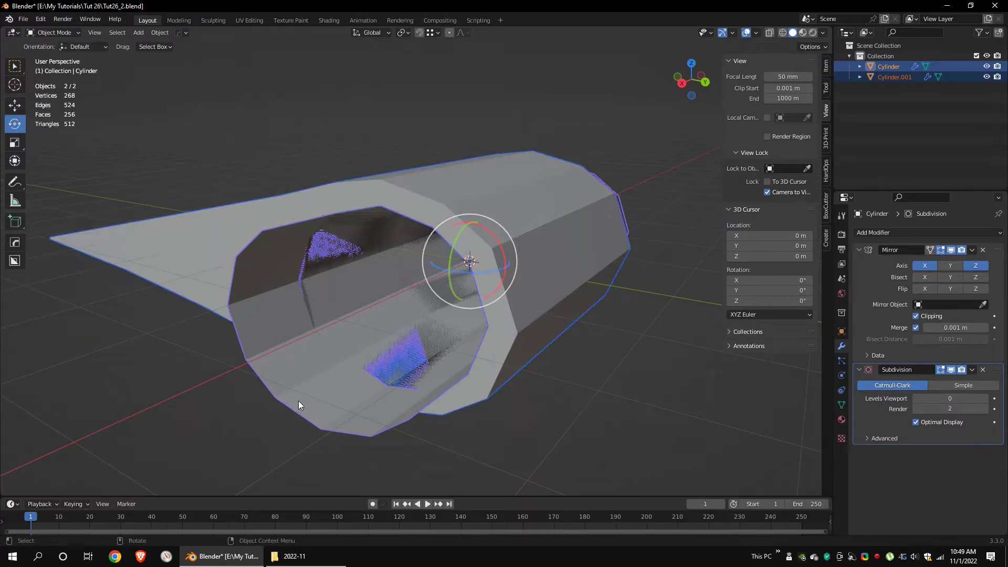
Select the separated cylinder part and turn off the X axis in its Mirror modifier
click(298, 402)
mouse_move(305, 395)
middle_down()
mouse_move(505, 313)
mouse_move(541, 347)
mouse_move(306, 393)
middle_up()
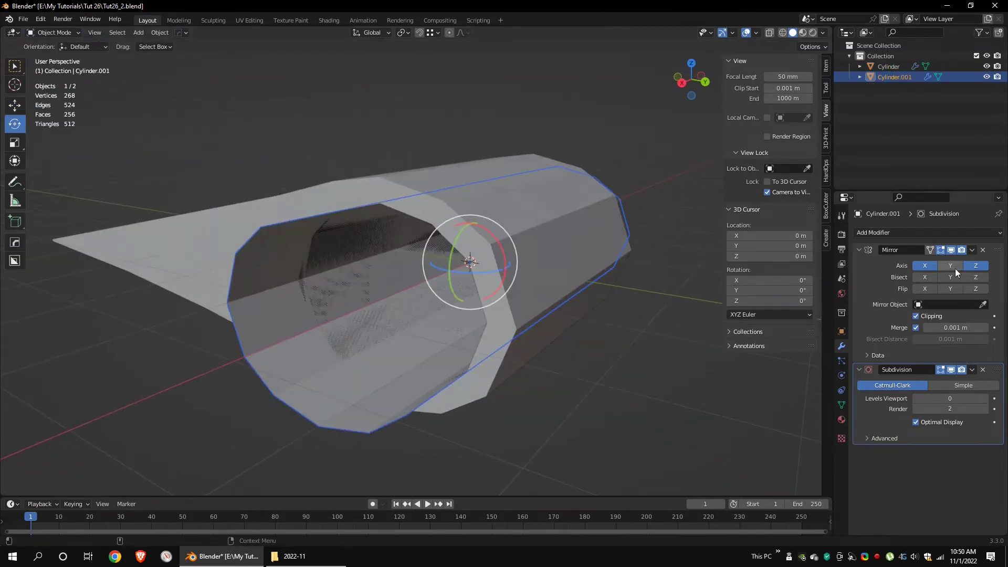
click(924, 265)
mouse_move(294, 234)
middle_down()
mouse_move(440, 239)
mouse_move(407, 251)
middle_up()
Enter Edit Mode on the separated cylinder in wireframe, flip the normals of all its faces, and clear the selection
key(shift+z)
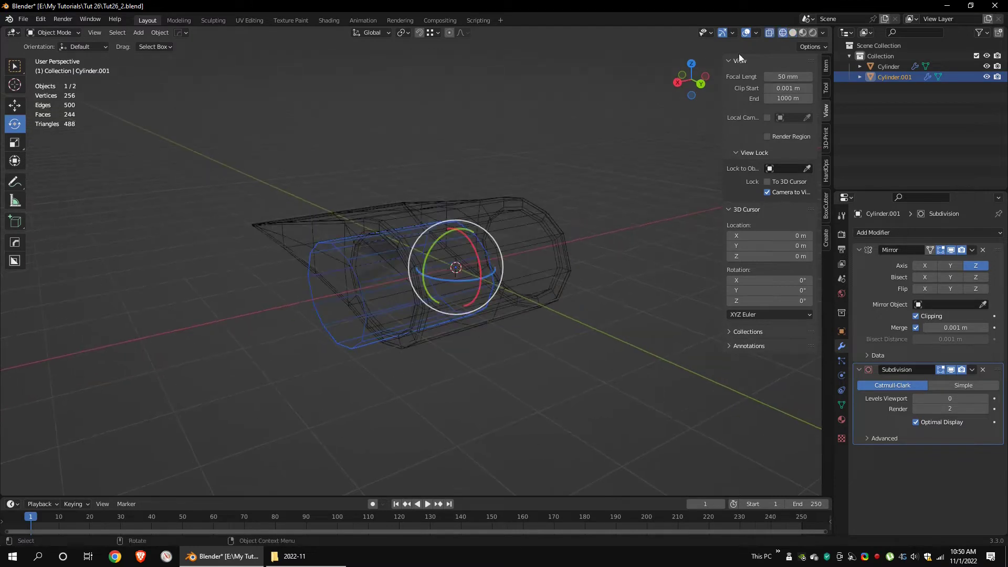
click(53, 32)
key(a)
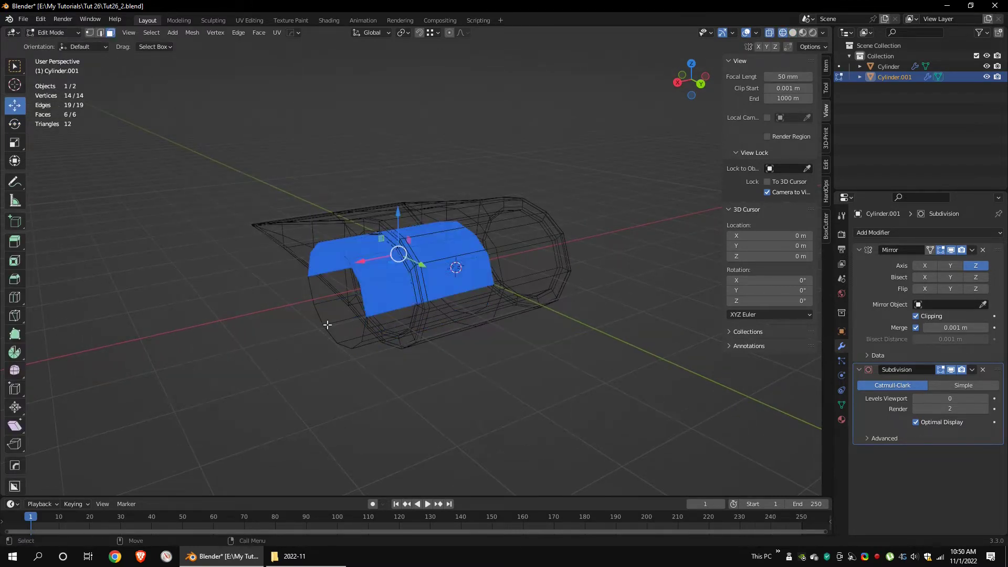
click(190, 33)
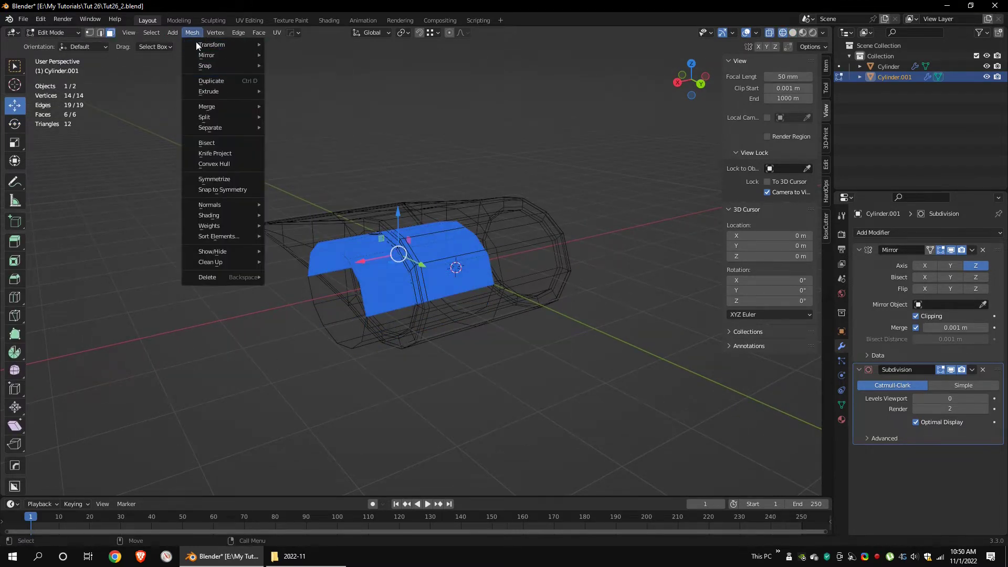
mouse_move(198, 55)
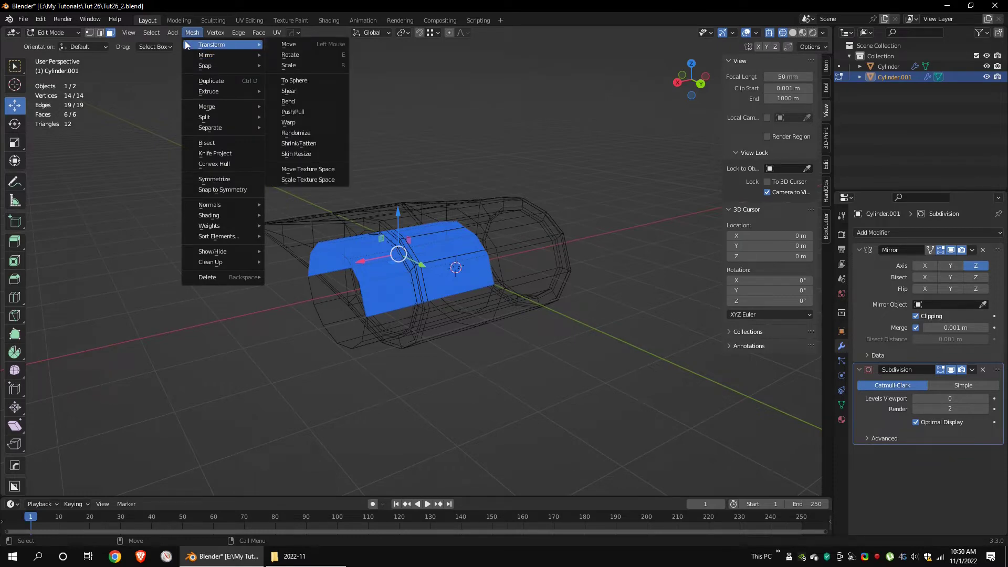
mouse_move(209, 205)
click(294, 204)
alt+drag(302, 204, 481, 288)
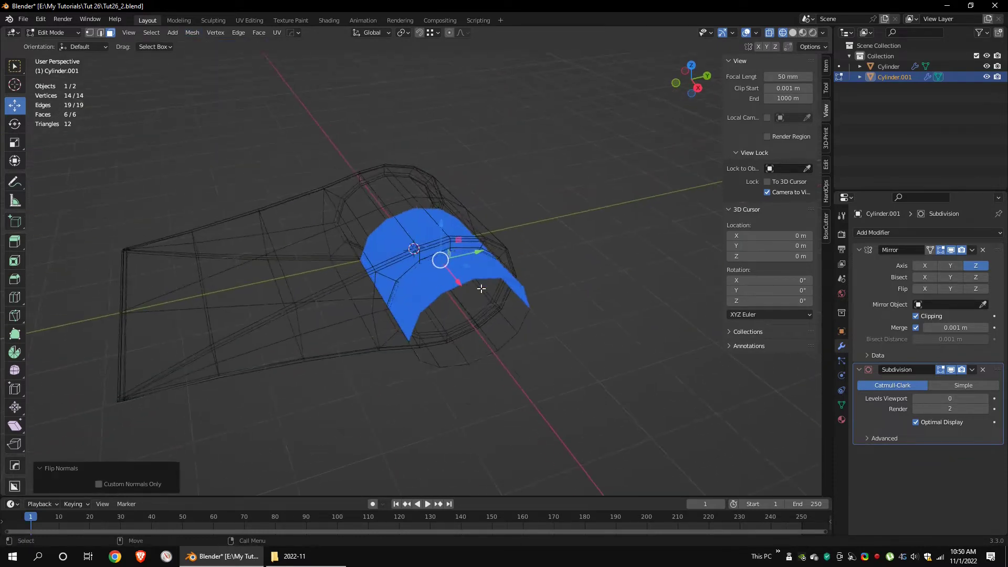
scroll(481, 289, up, 2)
click(478, 310)
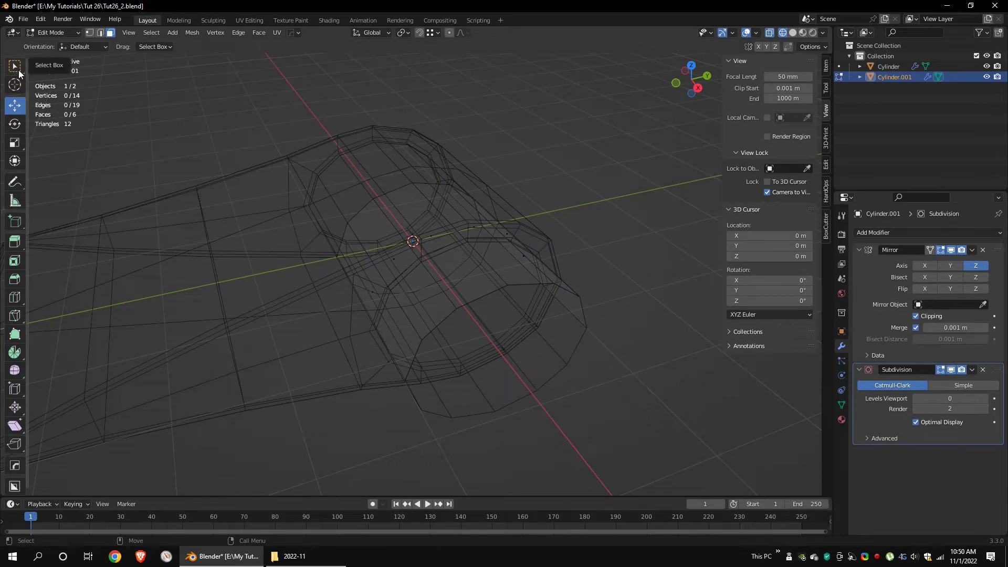
In solid shading, select three upper rim vertices at the cylinder's open end outside the ring and extrude their edges
click(792, 33)
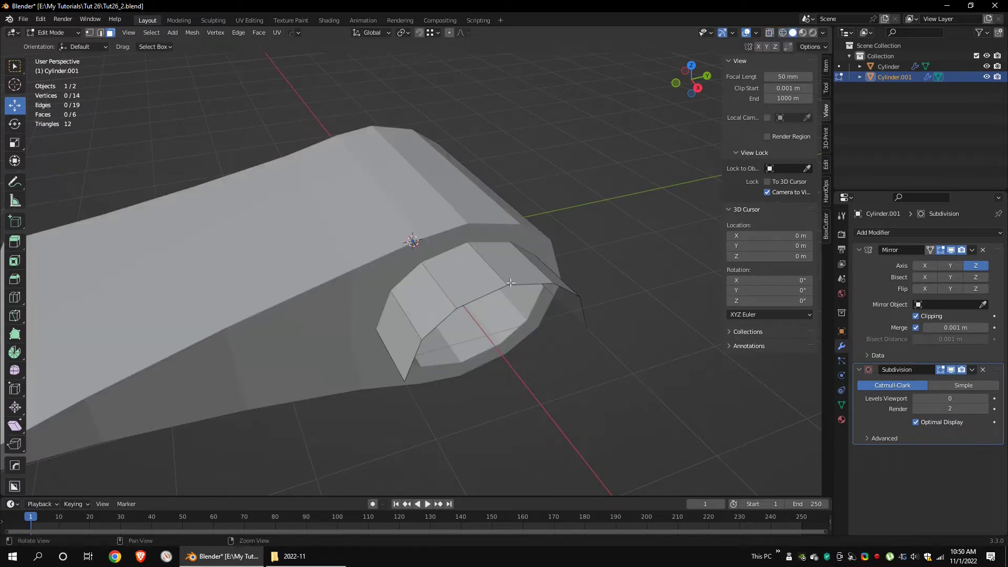
middle_drag(507, 287, 508, 277)
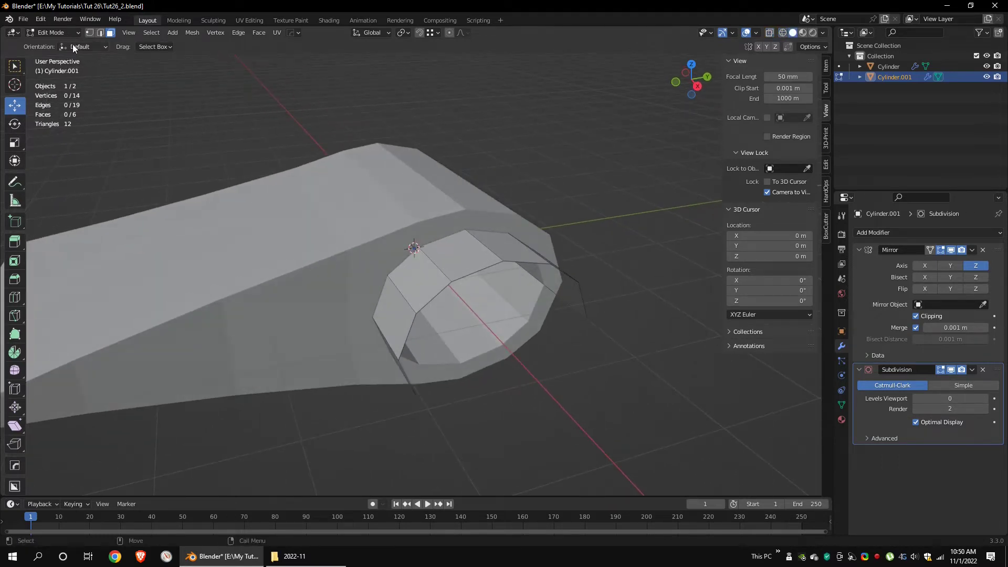
alt+drag(508, 271, 537, 304)
shift+click(452, 281)
shift+click(497, 292)
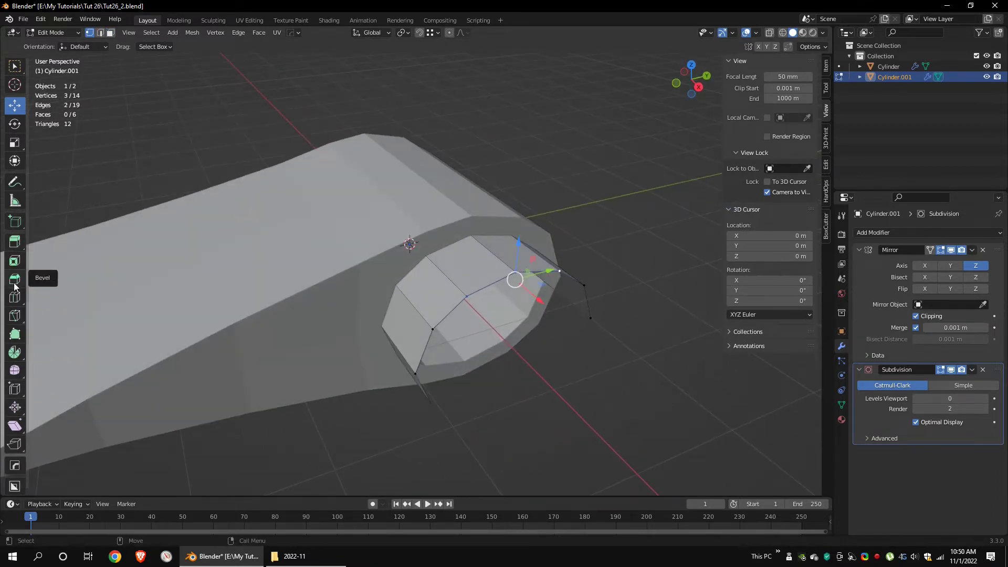
middle_drag(537, 261, 538, 281)
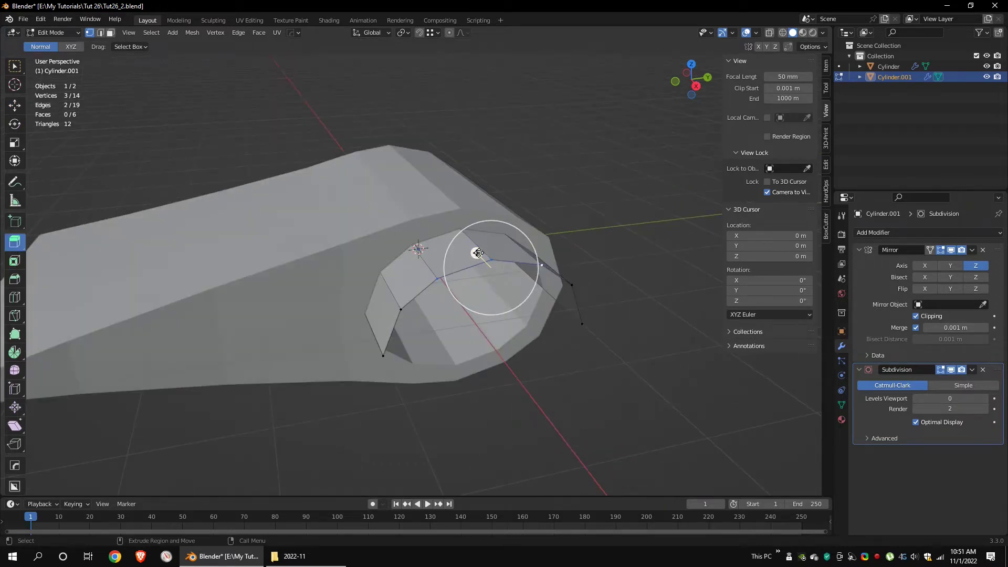
drag(478, 253, 486, 257)
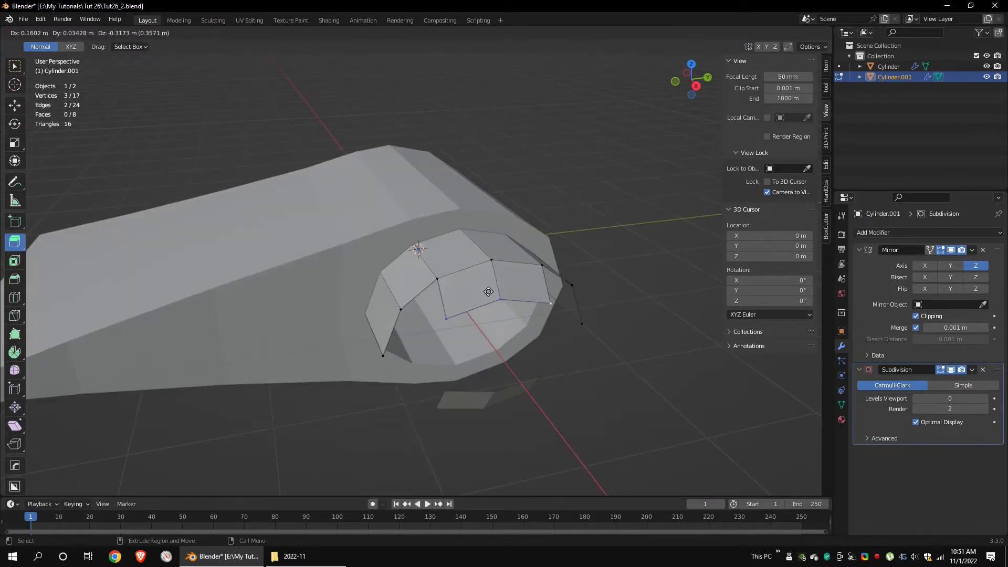
click(488, 291)
Move the extruded edges down about 0.613 m on Z and snap them along X flush with the cylinder's open end
click(15, 107)
middle_drag(488, 284, 546, 265)
drag(574, 204, 574, 246)
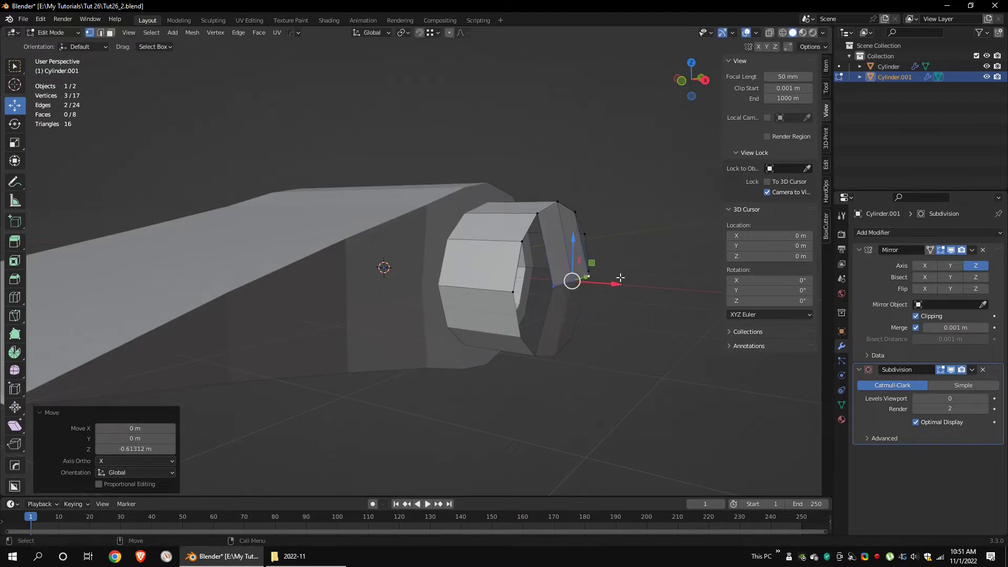
middle_drag(567, 257, 525, 278)
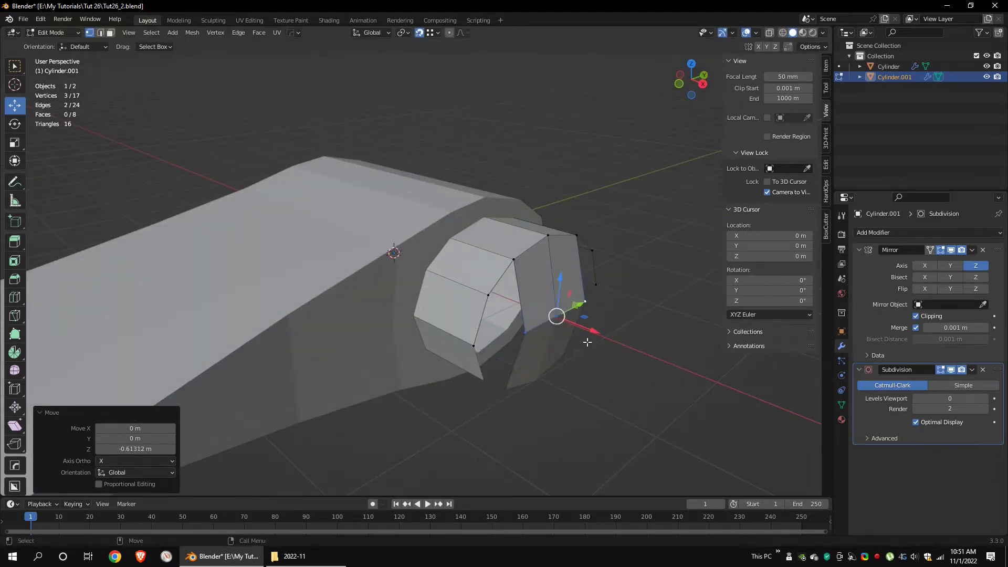
drag(590, 322, 576, 316)
middle_drag(601, 268, 546, 311)
Fill the two gaps beside the new end faces, each with a face made from its four surrounding vertices
click(502, 340)
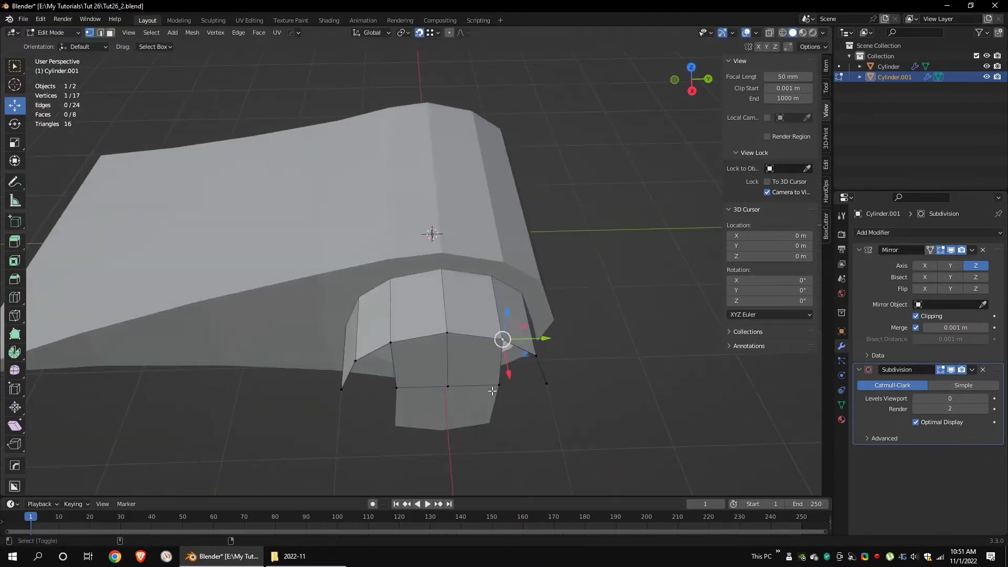
key(shift+alt+f)
click(222, 33)
click(260, 81)
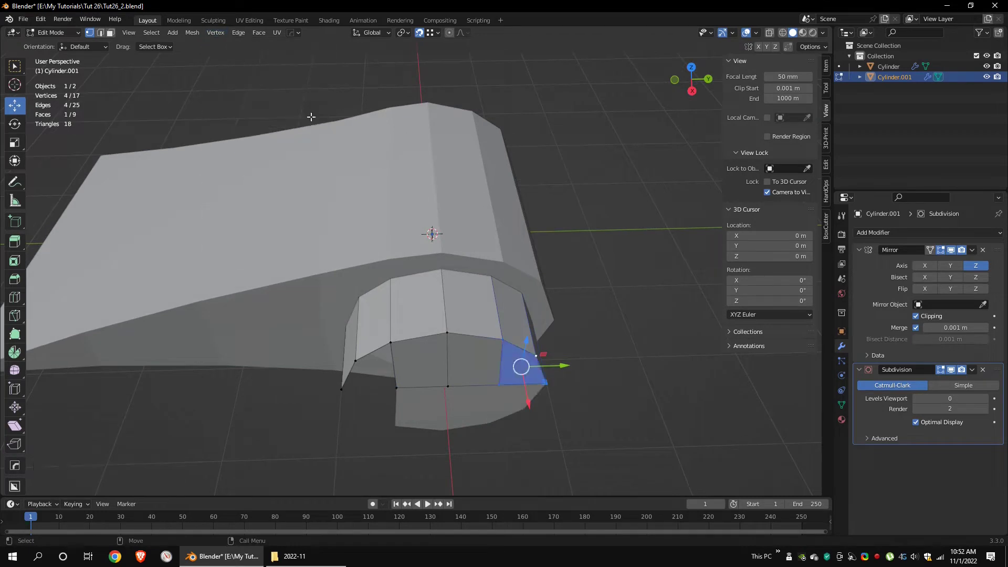
alt+click(391, 371)
click(215, 33)
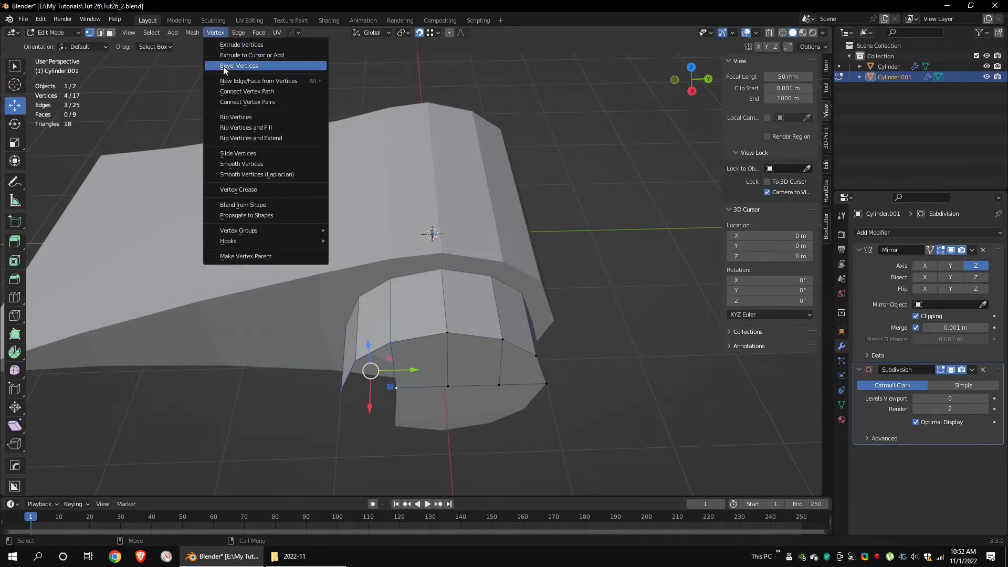
click(311, 82)
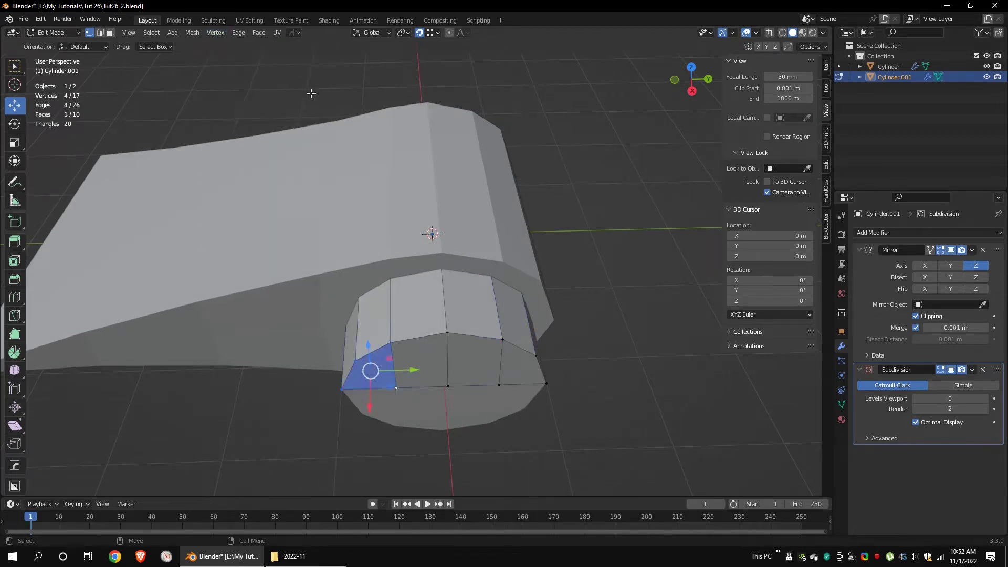
At the cylinder's opposite open end, extrude three upper rim vertices downward, snap them flush along X, and turn snapping off
mouse_move(525, 313)
middle_down()
mouse_move(603, 297)
mouse_move(435, 289)
mouse_move(433, 314)
middle_up()
key(shift+z)
alt+click(483, 279)
drag(393, 268, 605, 238)
mouse_move(605, 239)
middle_down()
mouse_move(507, 257)
mouse_move(457, 235)
middle_up()
click(454, 307)
shift+click(504, 280)
shift+click(553, 278)
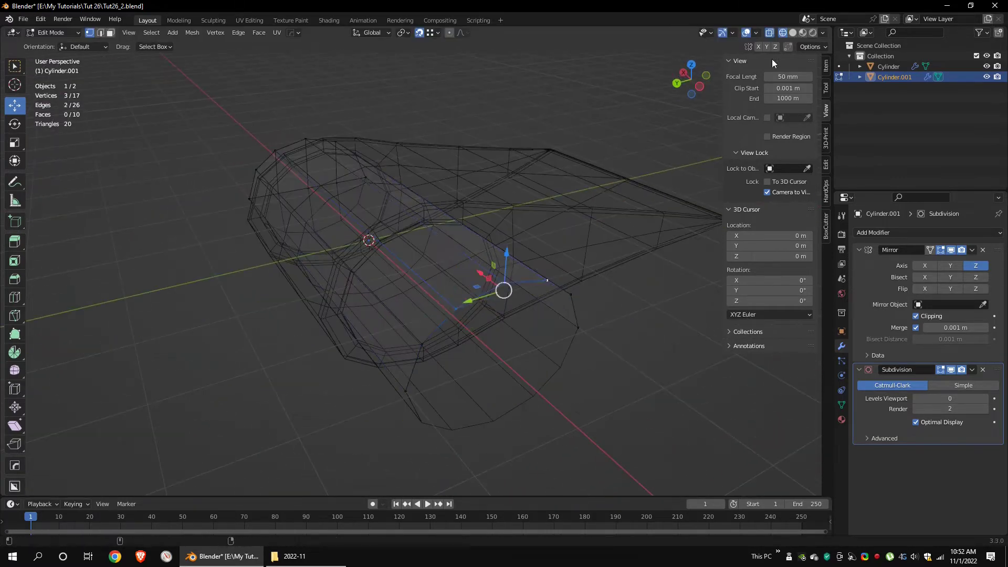
click(792, 33)
mouse_move(468, 283)
middle_down()
mouse_move(422, 243)
mouse_move(457, 262)
middle_up()
middle_drag(491, 321, 492, 421)
alt+drag(475, 362, 515, 257)
key(w)
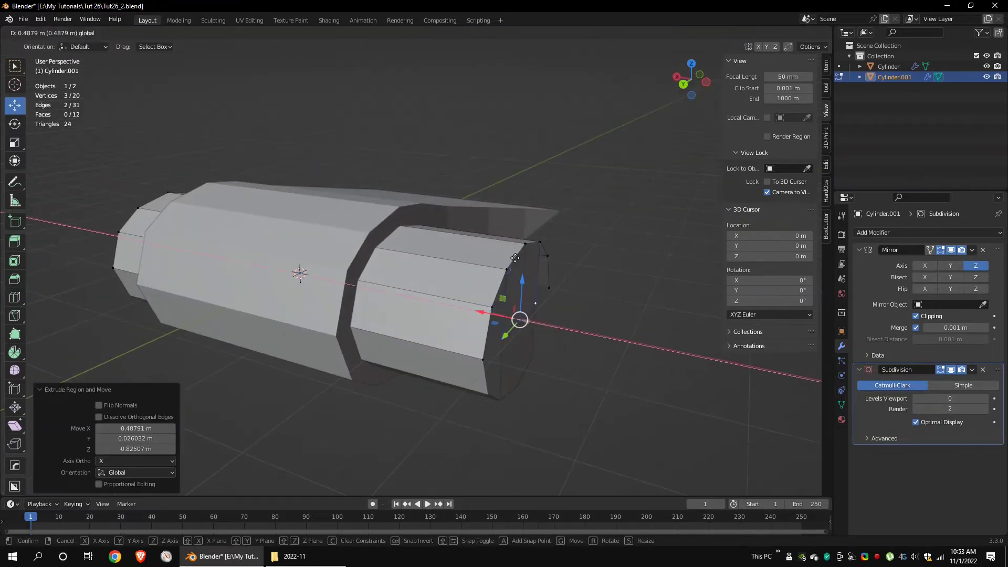
click(420, 32)
Fill the two corner gaps of the opposite end cap with faces made from their four surrounding vertices
click(431, 368)
shift+click(432, 286)
middle_drag(504, 294, 580, 325)
shift+click(475, 369)
shift+click(465, 326)
click(188, 34)
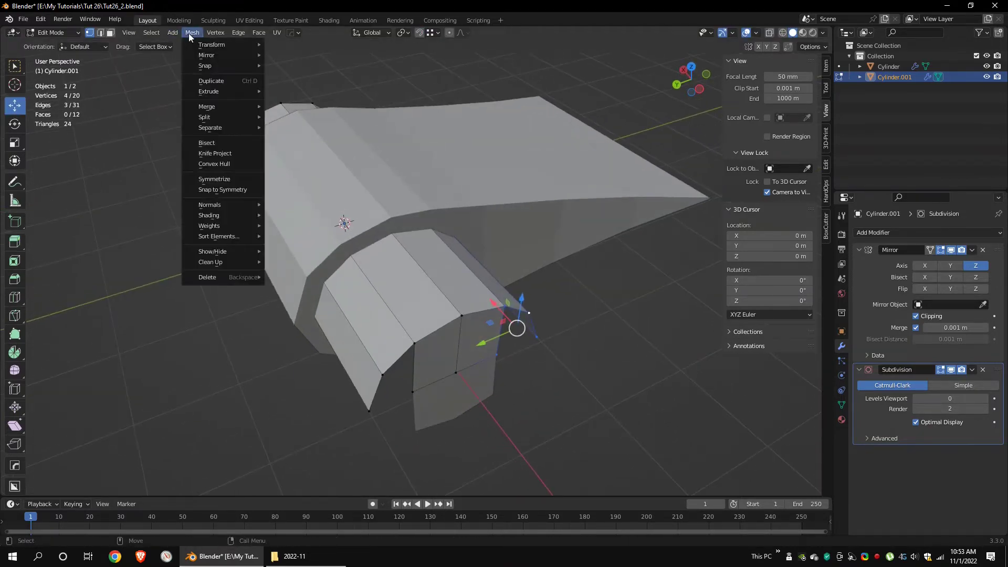
mouse_move(211, 34)
click(246, 80)
drag(432, 334, 346, 424)
click(252, 34)
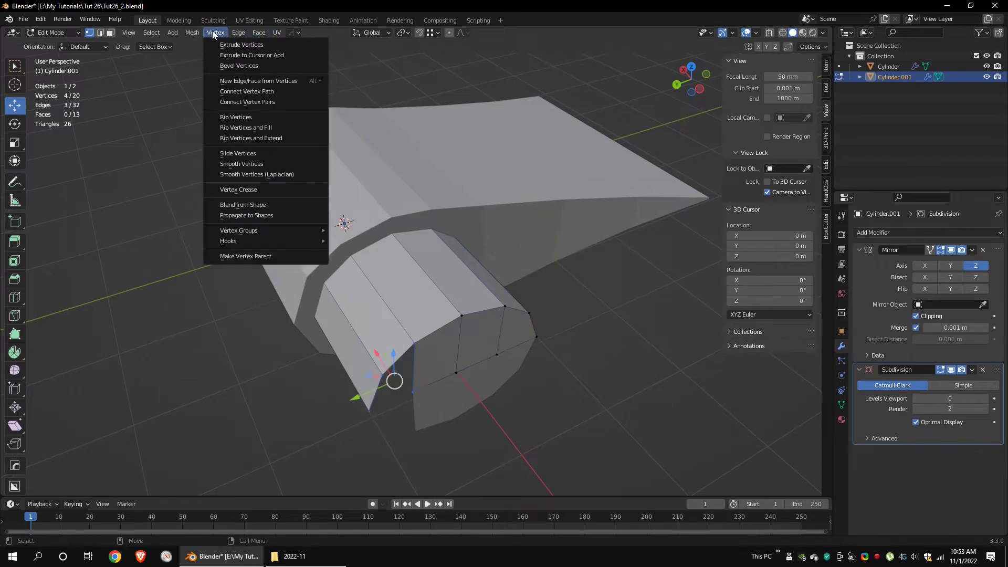
click(249, 90)
Select the four faces of this end cap and inset them about 0.075 m with Boundary turned off
middle_drag(368, 210, 527, 271)
click(489, 339)
ctrl+click(367, 356)
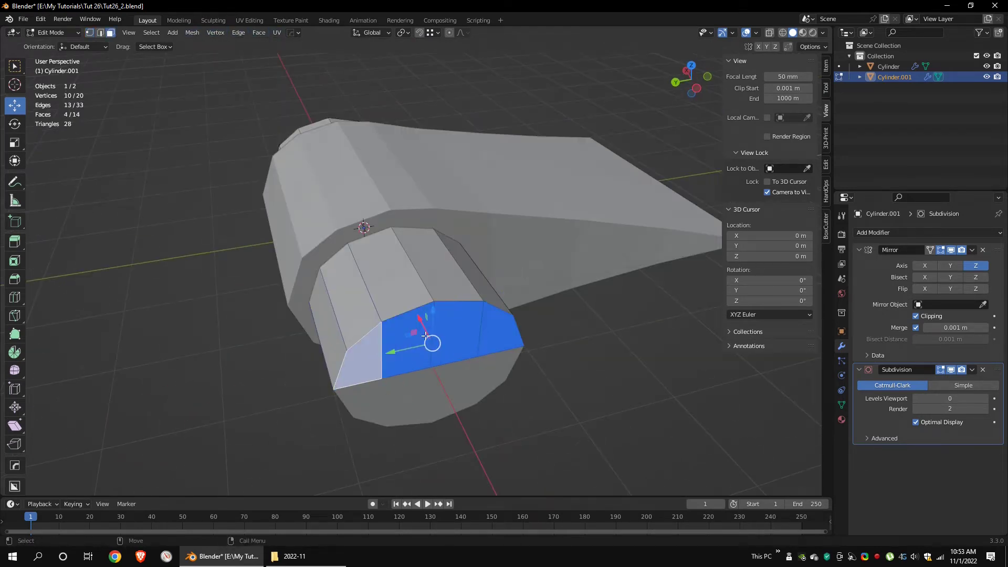
click(259, 33)
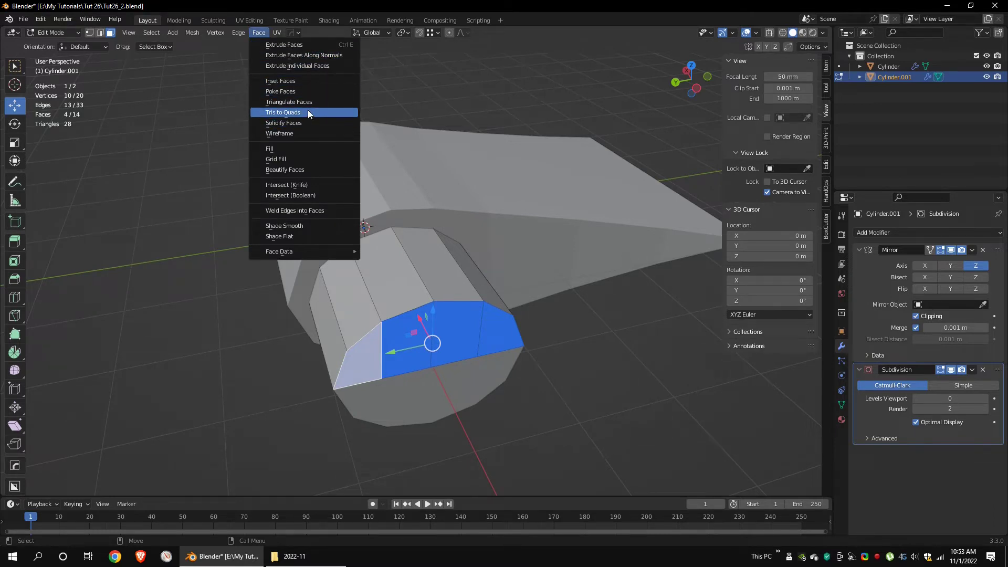
click(308, 82)
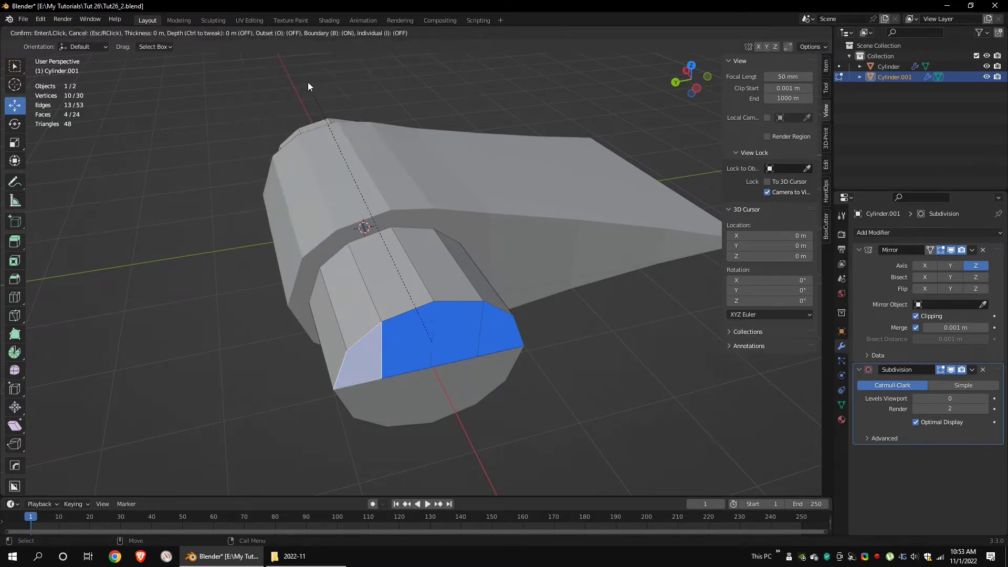
click(376, 68)
click(113, 380)
Extrude the inset cap faces outward and select the cylinder's remaining vertices behind them in vertex mode
middle_drag(510, 294, 32, 99)
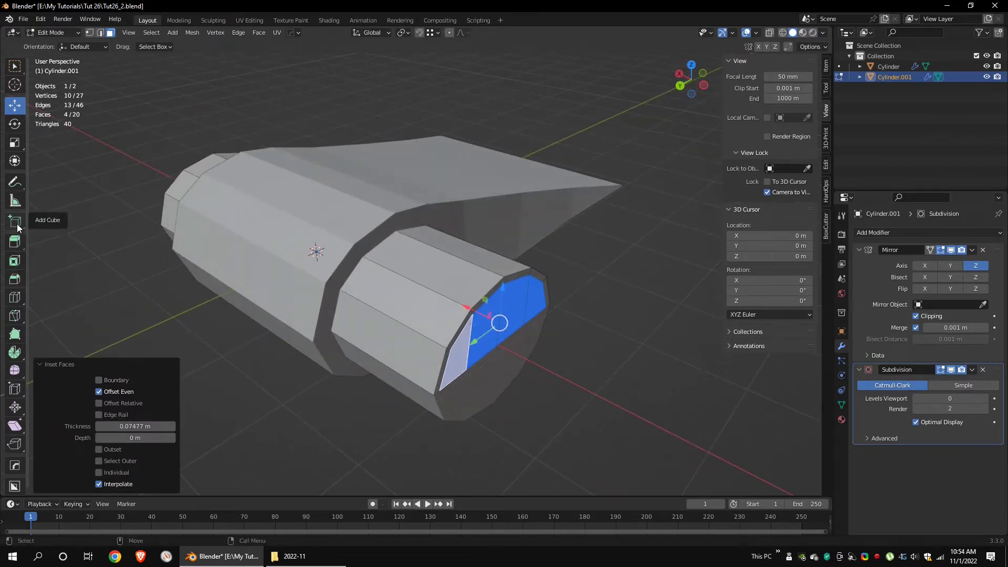
drag(407, 252, 543, 300)
key(shift+space)
key(g)
middle_drag(543, 299, 496, 317)
click(90, 33)
drag(553, 331, 336, 433)
middle_drag(489, 362, 362, 367)
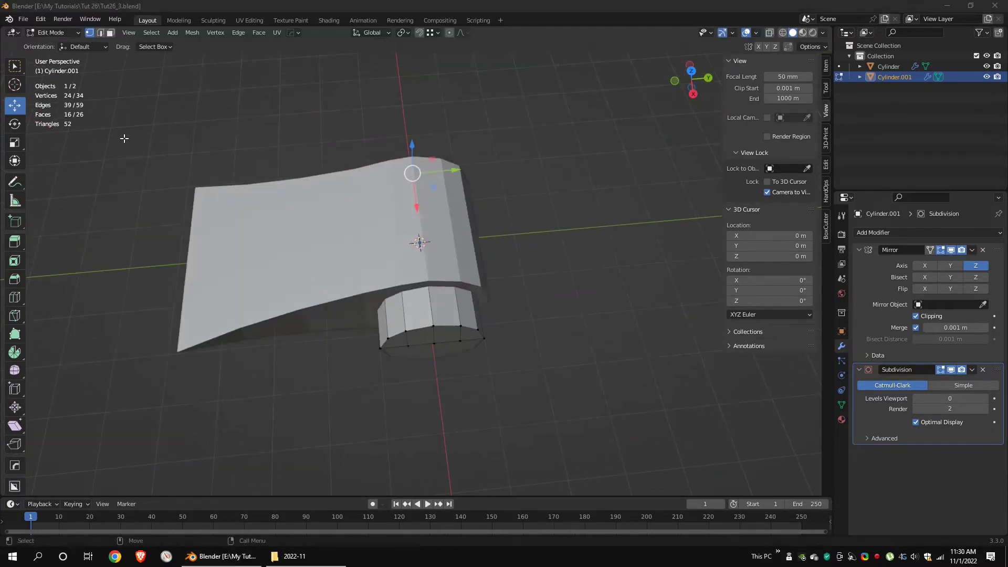
Select the outer cap of the cylinder and move it about -0.62 m along X toward the ring
alt+click(445, 337)
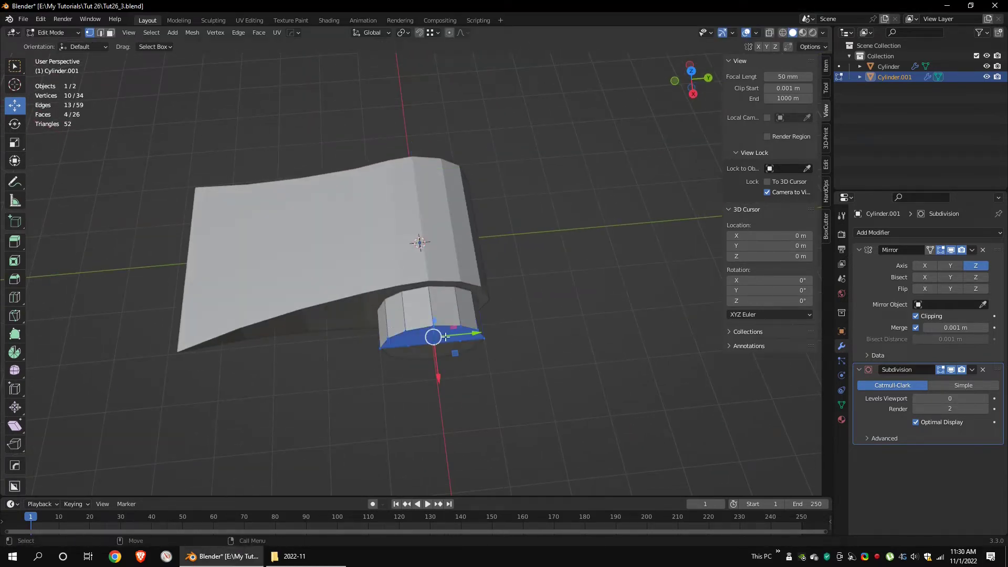
drag(440, 375, 437, 346)
middle_drag(575, 356, 518, 328)
scroll(518, 329, up, 2)
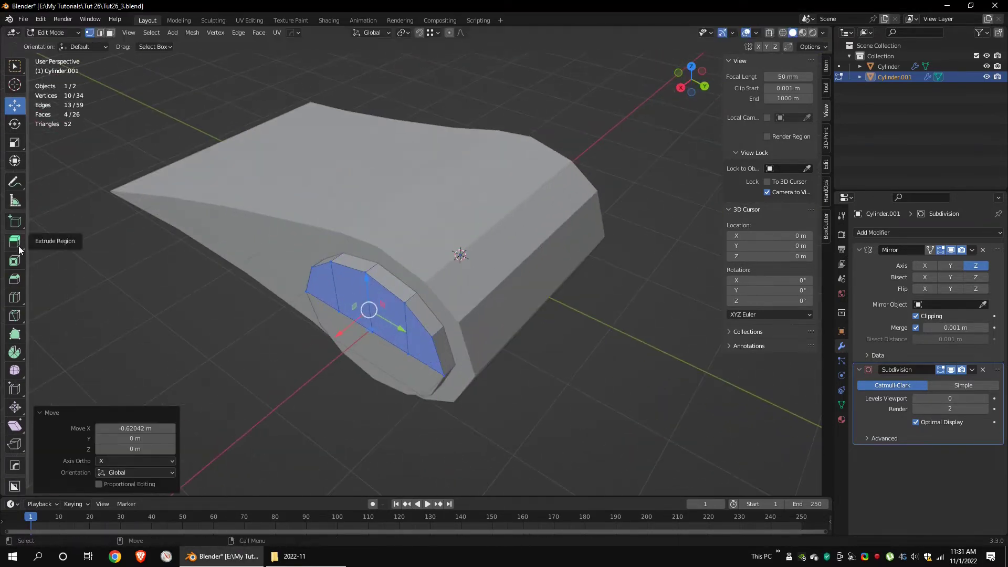
Extrude the end cap a short way out of the ring and widen it into a flared collar
click(17, 243)
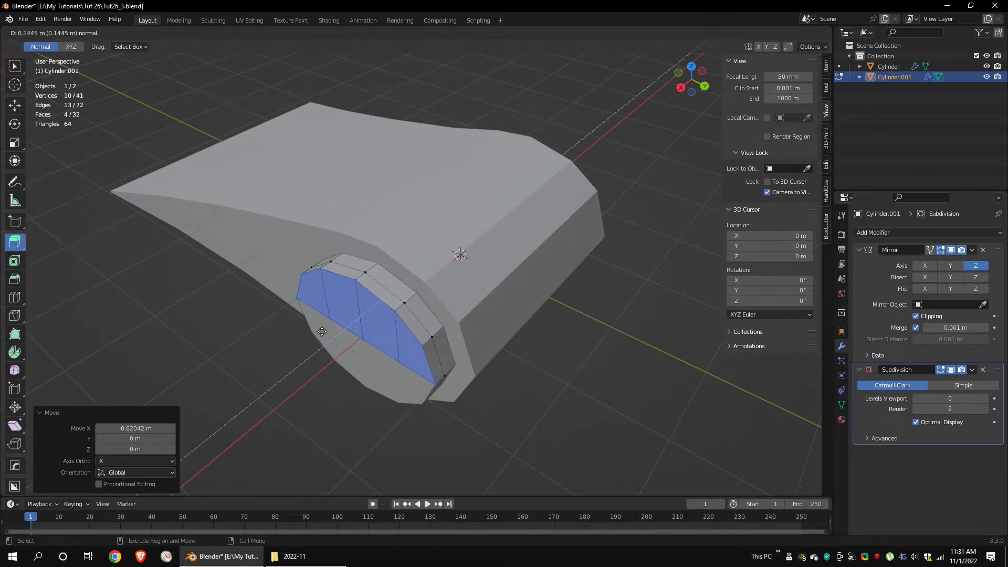
drag(322, 332, 364, 312)
middle_drag(383, 197, 428, 289)
scroll(440, 260, up, 1)
key(g)
scroll(428, 289, down, 3)
Extrude the widened end cap again and move the new faces outward along X
key(e)
right_click(424, 305)
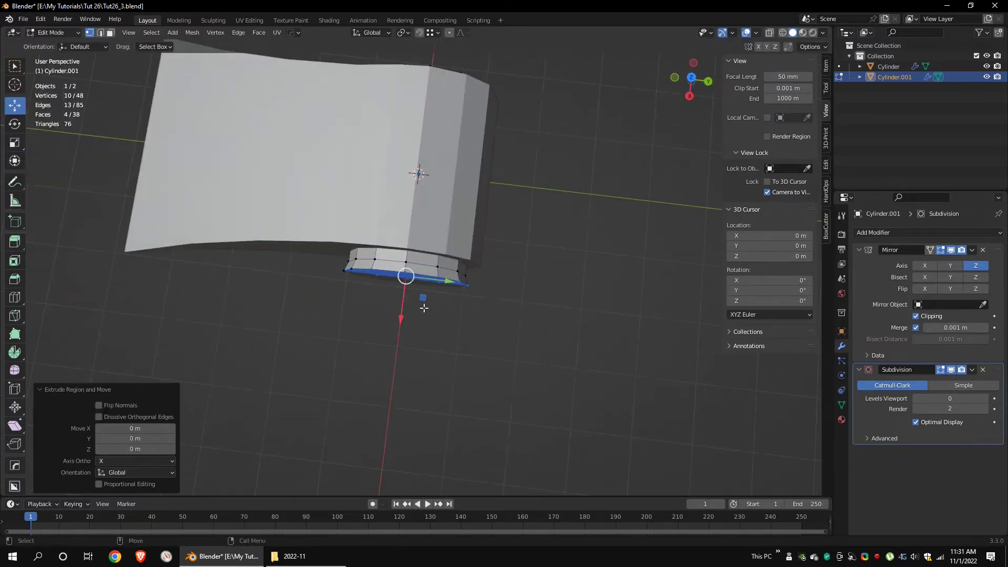
drag(402, 319, 400, 362)
middle_drag(441, 347, 446, 205)
Adjust the collar's vertex rows along X, pulling the end cap slightly back toward the ring
click(362, 241)
scroll(375, 252, up, 2)
shift+click(371, 226)
drag(415, 181, 416, 170)
middle_drag(462, 216, 486, 323)
drag(278, 281, 486, 323)
drag(389, 344, 389, 318)
middle_drag(480, 263, 488, 275)
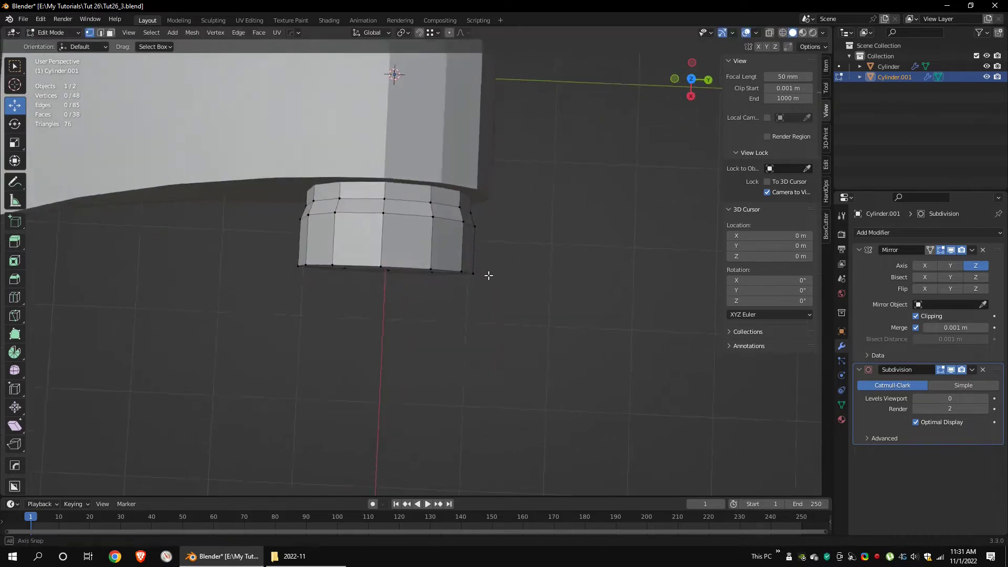
scroll(452, 294, down, 2)
key(e)
right_click(402, 304)
key(ctrl+z)
Extrude the end cap about 6.29 m along its normal and stretch it further along X to form a long handle
click(448, 311)
click(15, 245)
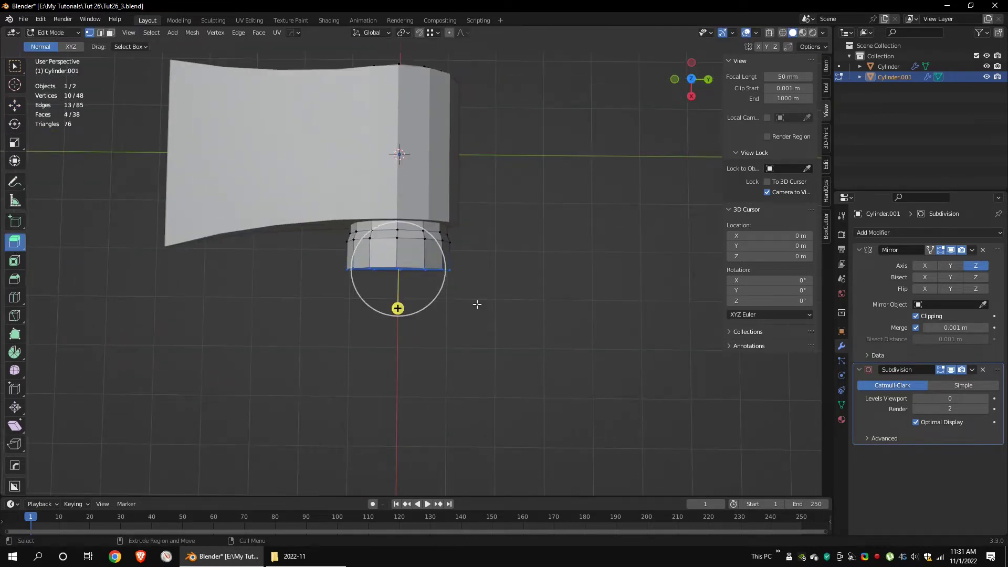
drag(398, 309, 403, 333)
scroll(410, 120, down, 6)
click(14, 106)
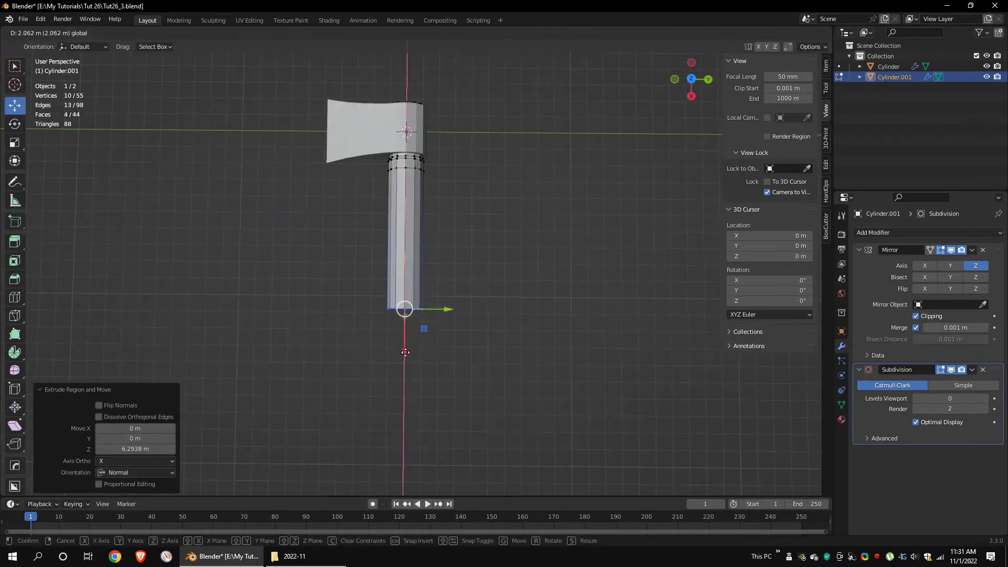
drag(410, 413, 410, 411)
Enter Edit Mode on the axe head and shift the vertical vertex row nearest the blade slightly along negative Y
middle_drag(428, 310, 433, 208)
scroll(420, 226, up, 3)
key(Tab)
click(394, 261)
key(Tab)
middle_drag(394, 260, 389, 224)
key(shift+z)
drag(336, 259, 299, 309)
key(shift+z)
drag(354, 291, 332, 291)
drag(393, 285, 370, 285)
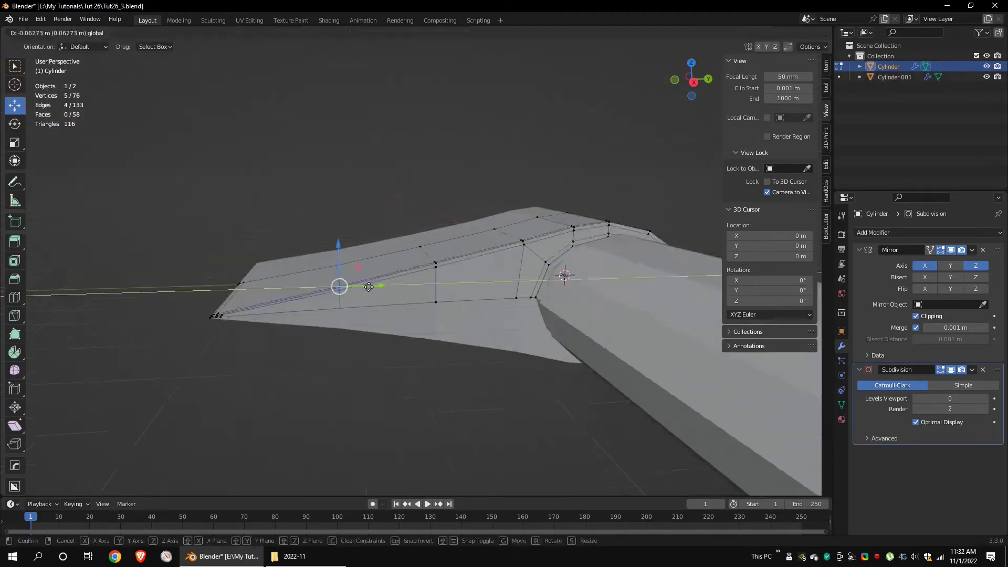
Select the next edge loop behind the blade on the axe head and shift it slightly along negative Y
middle_drag(397, 162, 400, 219)
alt+click(418, 259)
drag(466, 282, 456, 283)
scroll(475, 252, down, 6)
Return to Object Mode, select the handle, and enter its Edit Mode with the full shaft framed
middle_drag(480, 251, 431, 282)
click(64, 33)
click(57, 44)
click(440, 279)
key(Tab)
scroll(469, 297, up, 3)
scroll(468, 297, down, 2)
scroll(436, 297, down, 1)
alt+middle_drag(444, 318, 439, 217)
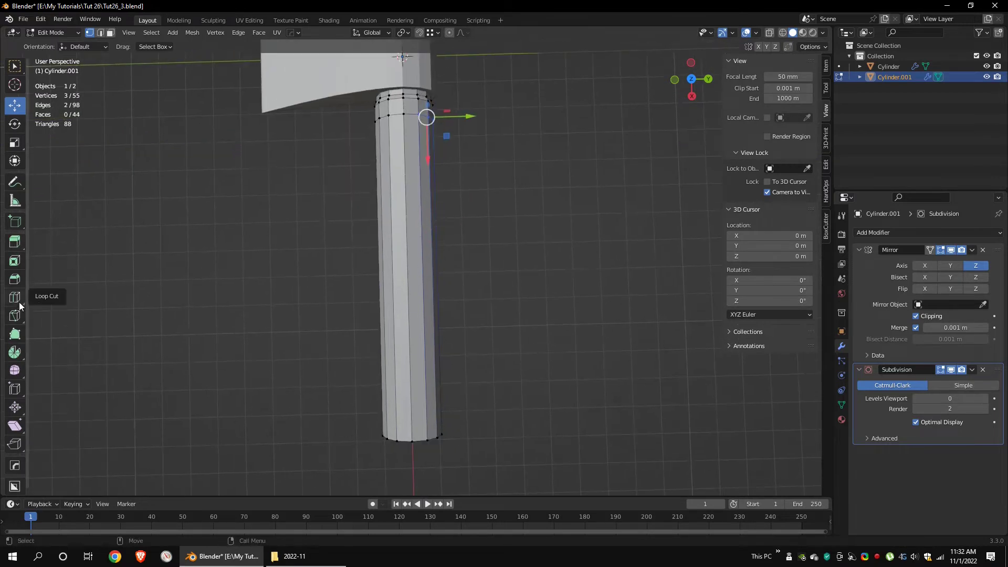
Insert three evenly spaced edge loops along the handle's long shaft
click(419, 268)
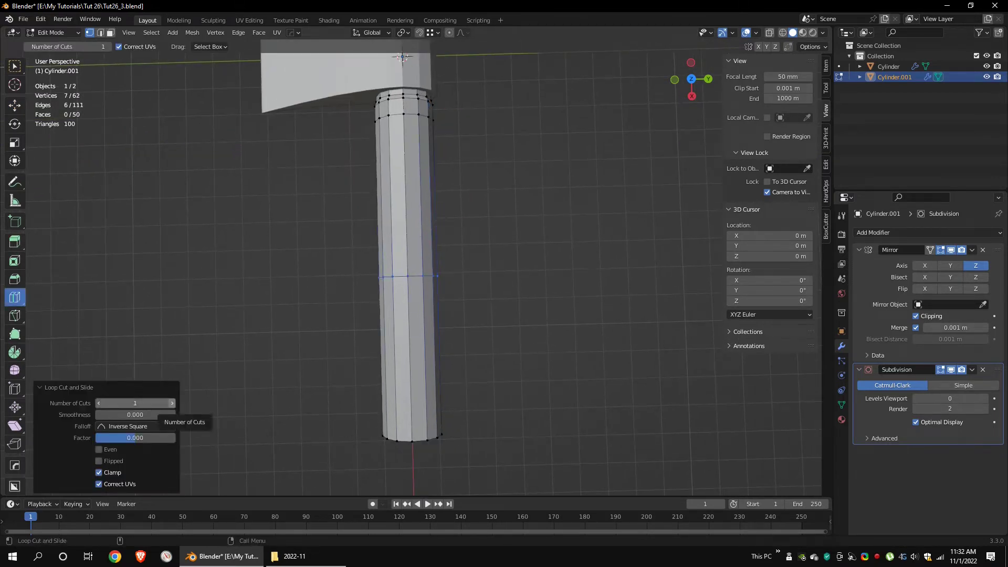
click(172, 403)
click(172, 403)
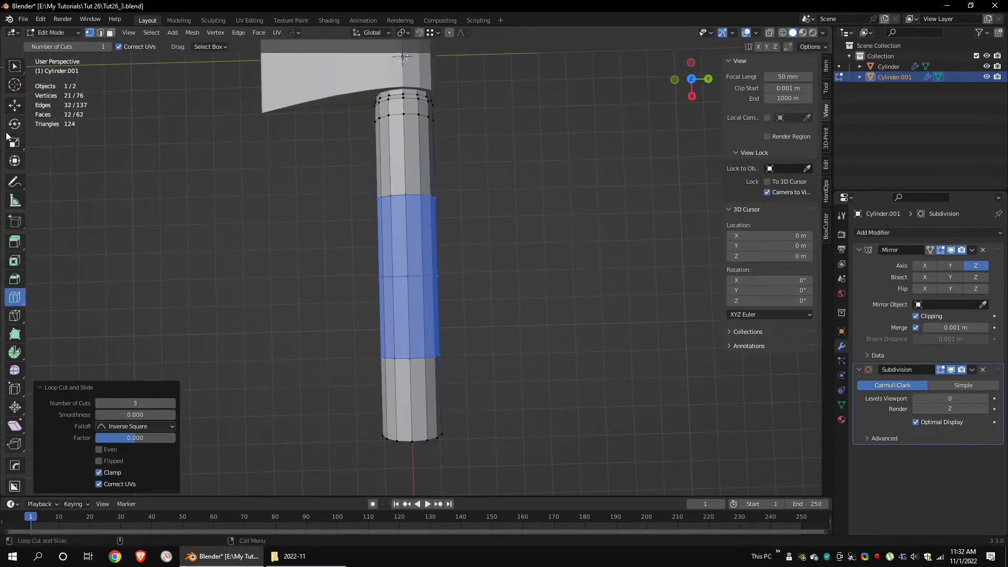
Select the inserted loops around the middle of the handle shaft and shift them slightly along negative Y
click(12, 107)
alt+drag(359, 360, 355, 346)
double_click(386, 359)
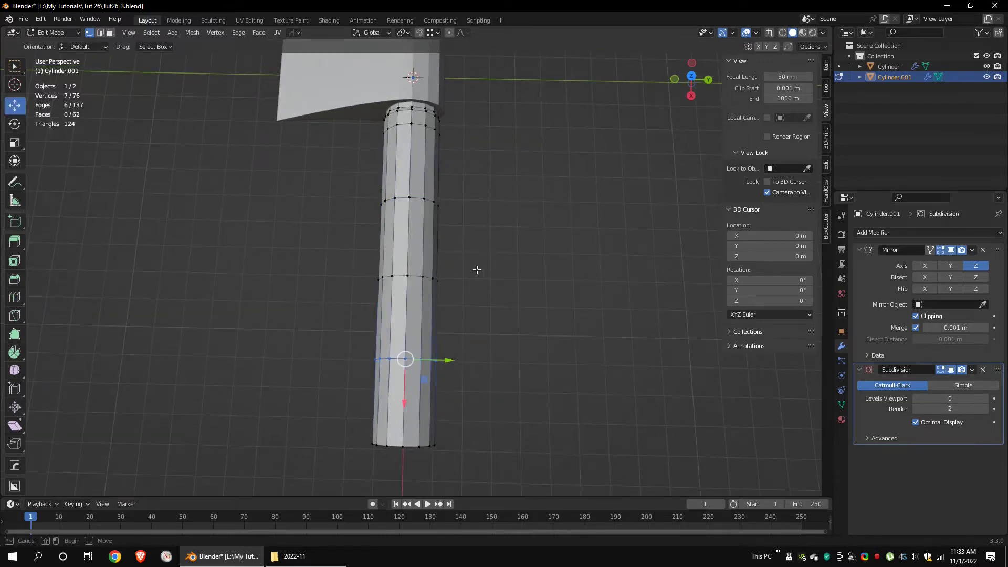
middle_drag(435, 303, 440, 317)
drag(490, 205, 322, 406)
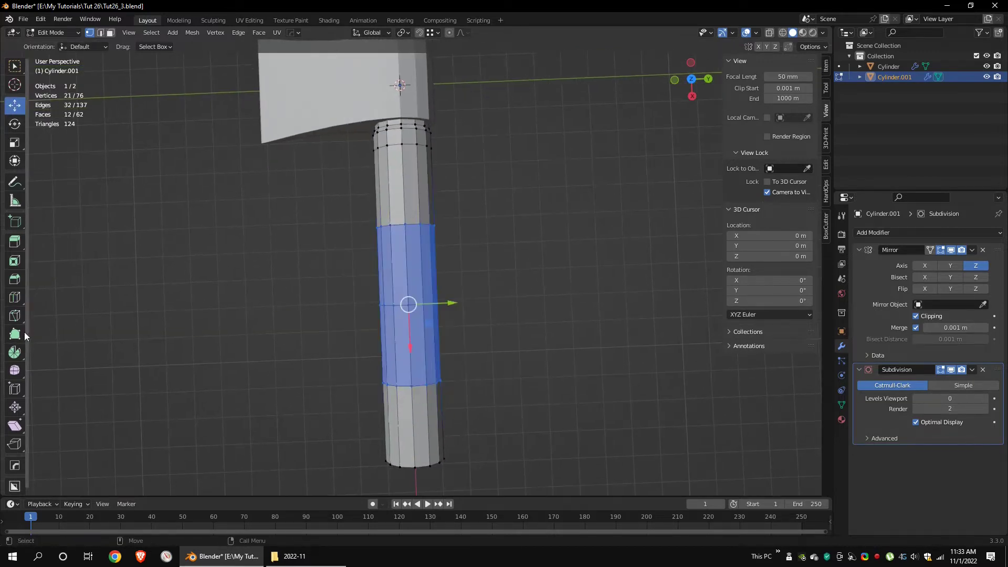
drag(445, 303, 363, 333)
click(14, 106)
drag(451, 303, 448, 302)
Shift the upper inserted shaft loop slightly along negative Y and select the lower loop to continue curving the handle
drag(475, 202, 357, 252)
drag(449, 224, 445, 225)
shift+middle_drag(474, 376, 475, 324)
drag(483, 297, 355, 367)
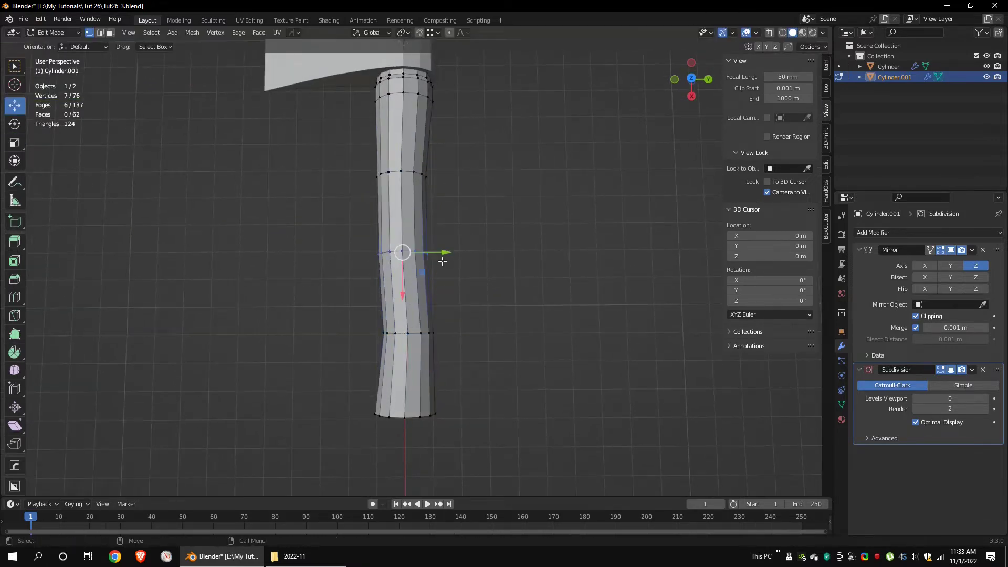
middle_drag(368, 363, 411, 333)
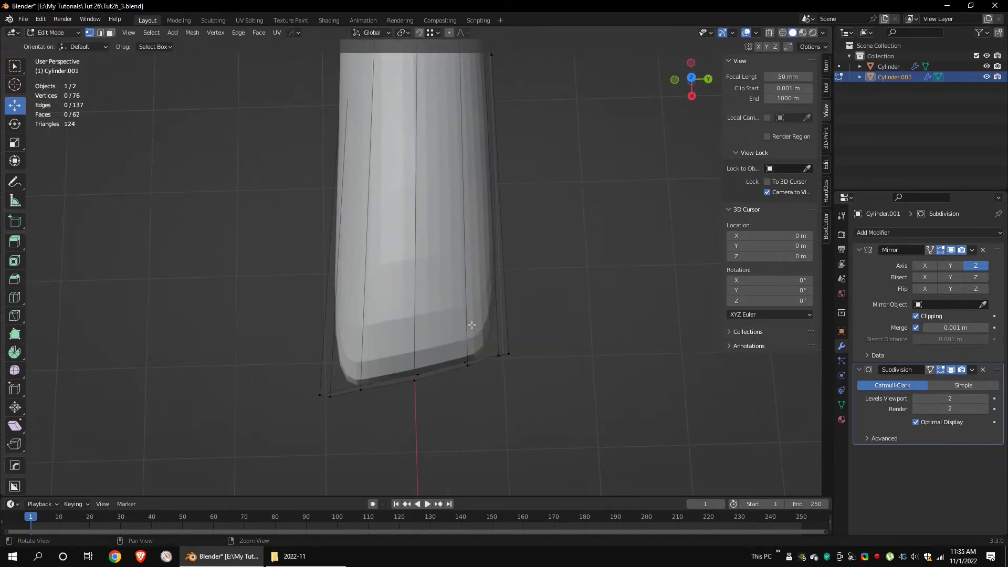
Inset the handle's end-cap faces by about 0.089 m with the Boundary option turned off
drag(433, 464, 525, 370)
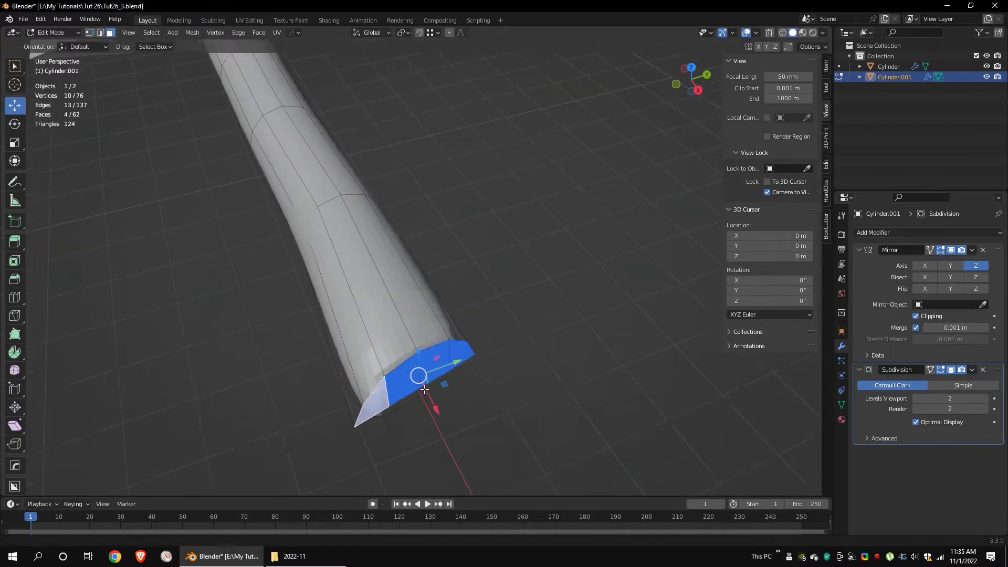
middle_drag(425, 389, 445, 339)
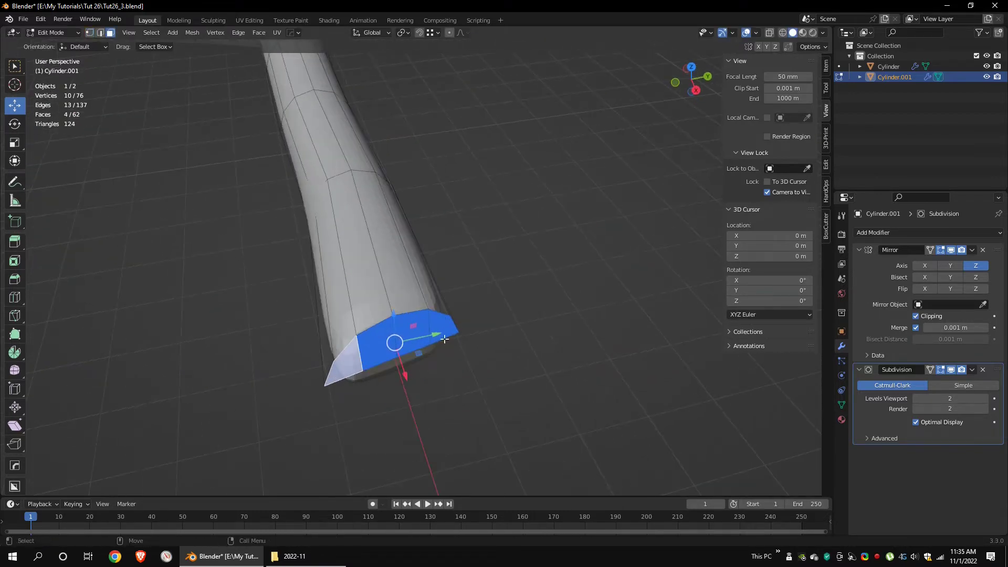
click(263, 35)
click(288, 84)
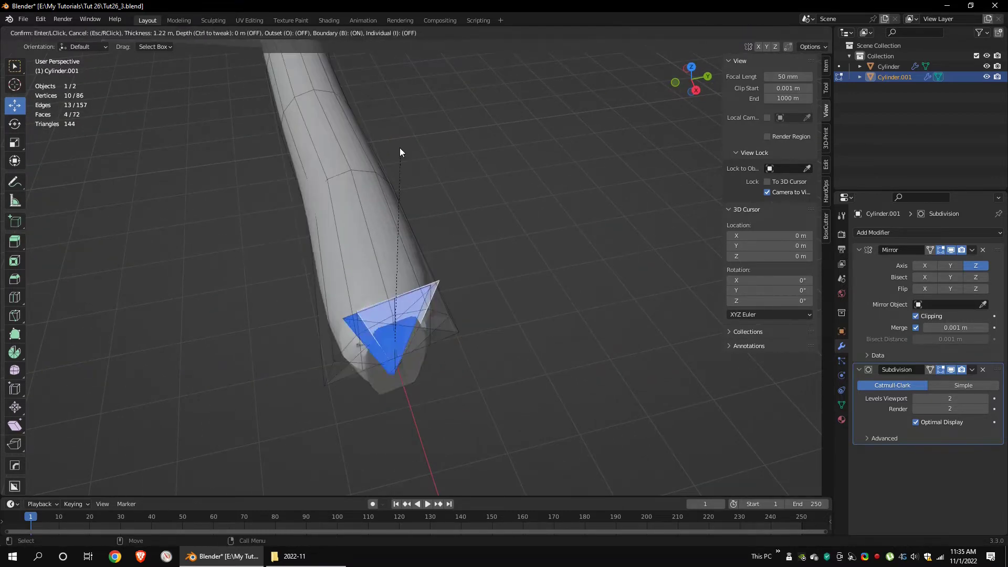
click(383, 68)
middle_drag(385, 113, 383, 73)
scroll(383, 74, up, 3)
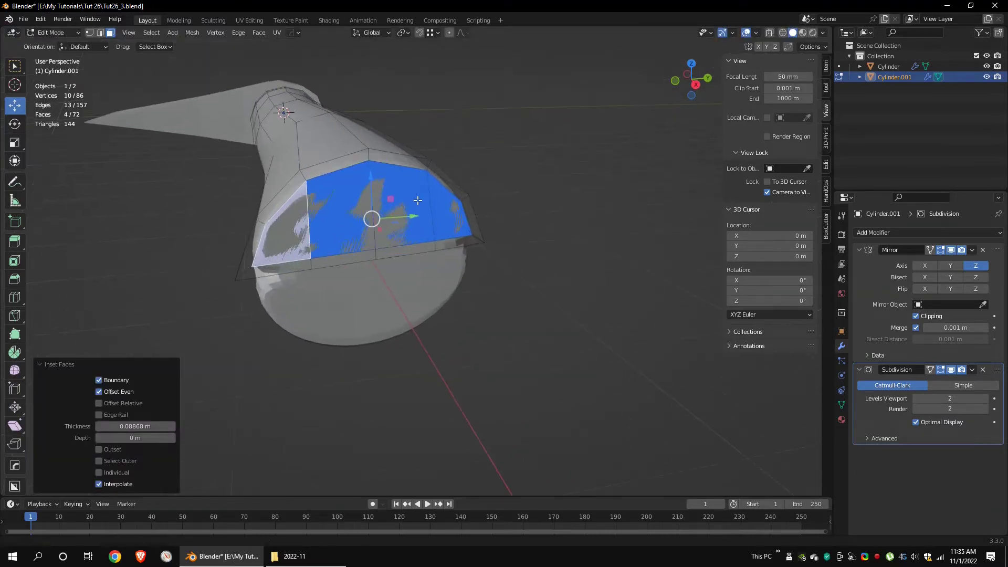
click(124, 379)
Add a supporting loop cut close to the handle's free end with a slide factor of -0.939
middle_drag(421, 195, 459, 207)
click(15, 297)
drag(429, 225, 432, 227)
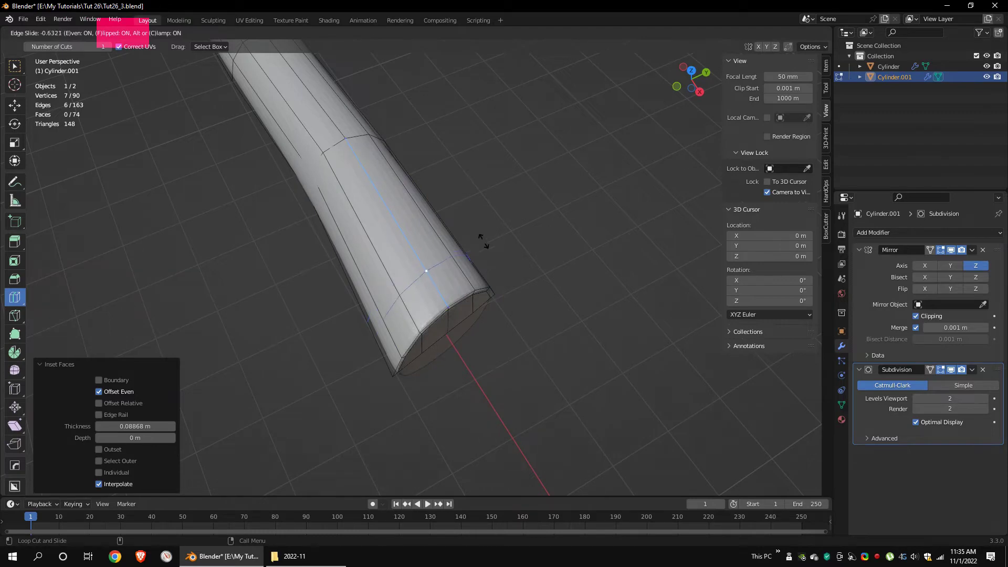
click(492, 268)
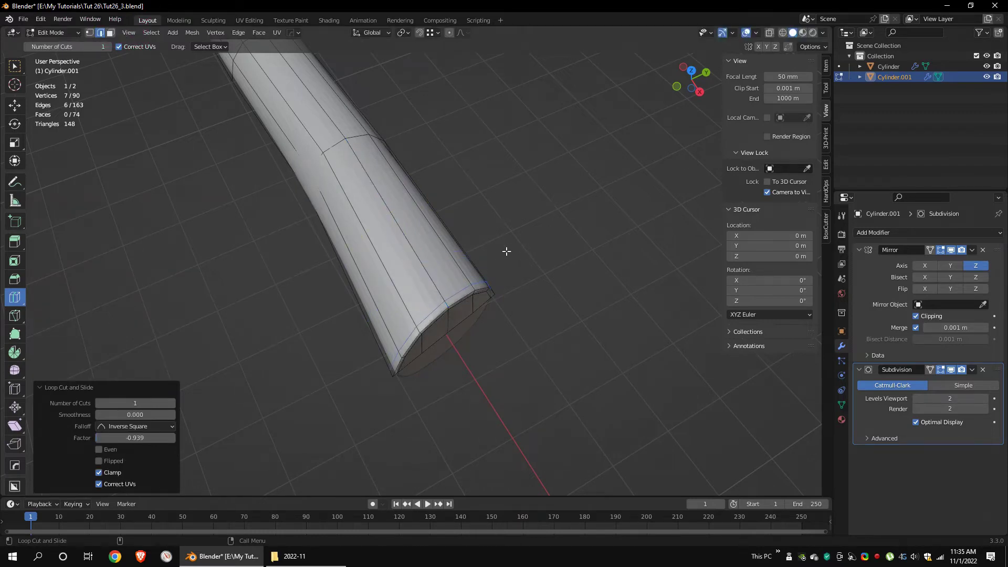
click(15, 106)
Add a supporting loop cut where the handle meets the axe head, with a slide factor of -0.912
scroll(466, 256, down, 8)
middle_drag(507, 251, 570, 265)
key(Tab)
click(349, 198)
click(572, 273)
middle_drag(495, 289, 403, 241)
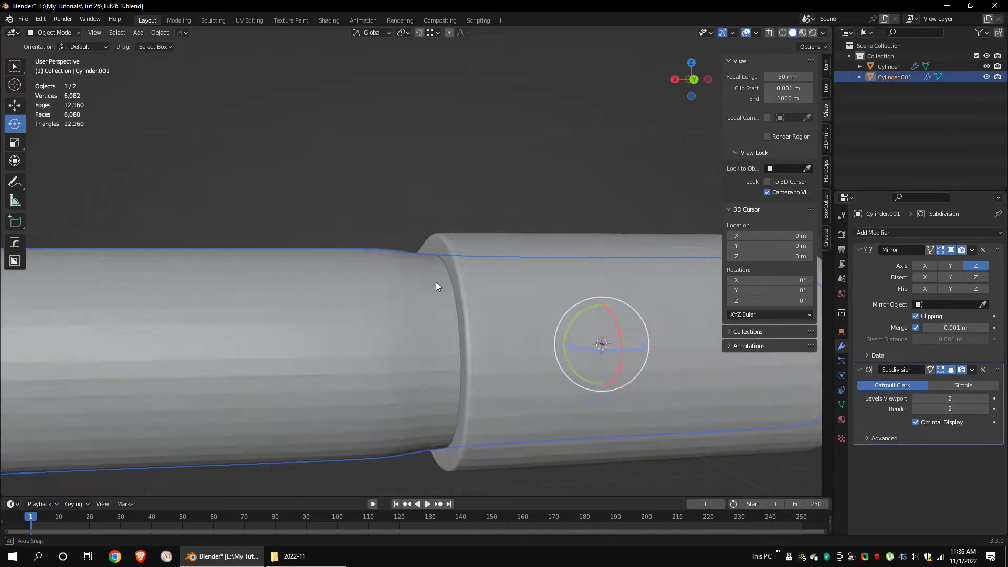
key(Tab)
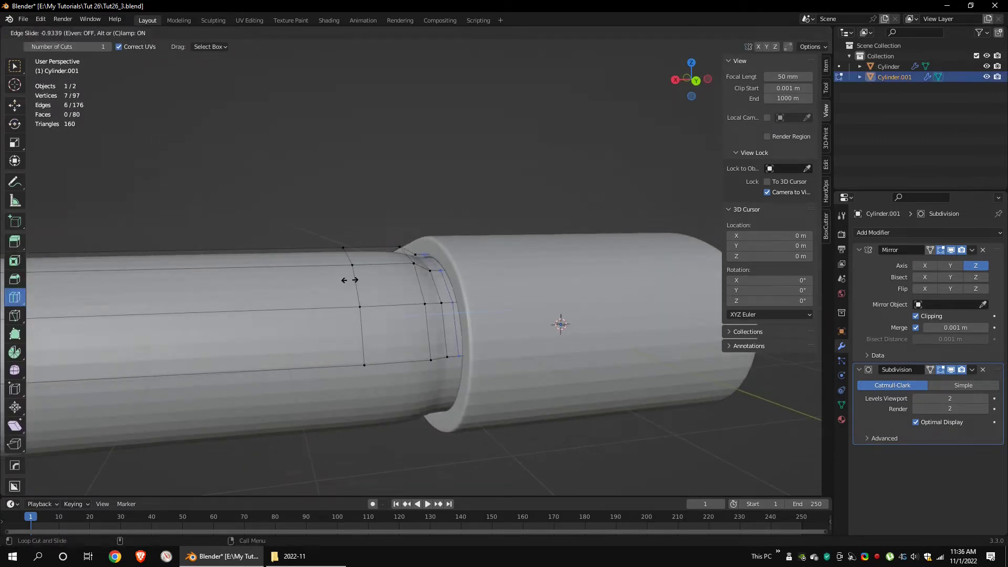
drag(353, 279, 351, 279)
click(15, 106)
Nudge the vertices on the handle's blade side just below the axe head slightly along positive Y
middle_drag(520, 221, 640, 325)
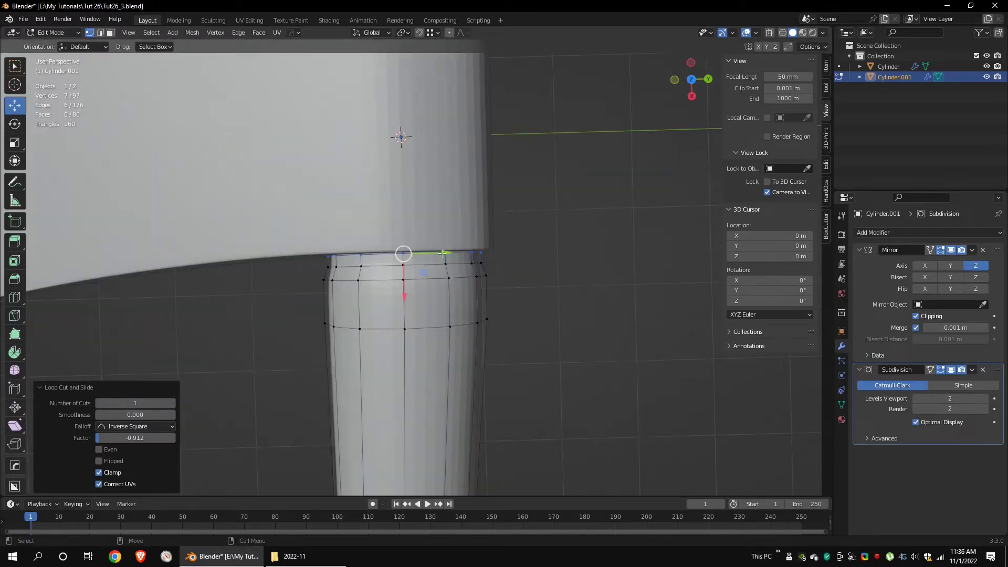
drag(309, 272, 368, 292)
drag(382, 279, 383, 278)
click(485, 275)
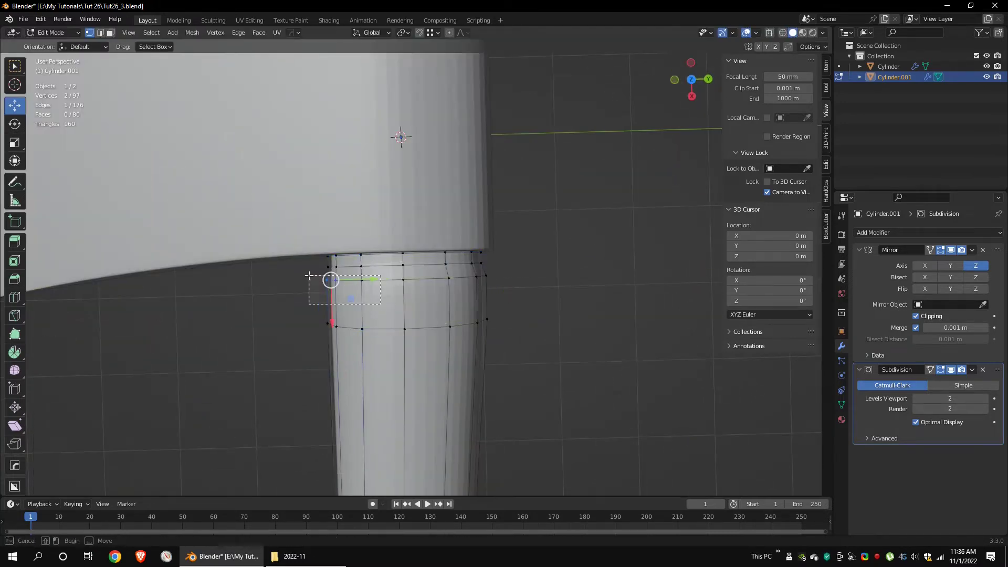
drag(309, 276, 308, 276)
drag(383, 278, 386, 279)
Clear the selection, return to Object Mode and examine the overall shape of the axe
scroll(386, 279, down, 4)
shift+middle_drag(386, 279, 370, 179)
middle_drag(399, 323, 405, 230)
scroll(414, 219, down, 4)
scroll(405, 230, up, 2)
drag(363, 262, 439, 286)
click(446, 225)
scroll(446, 226, down, 4)
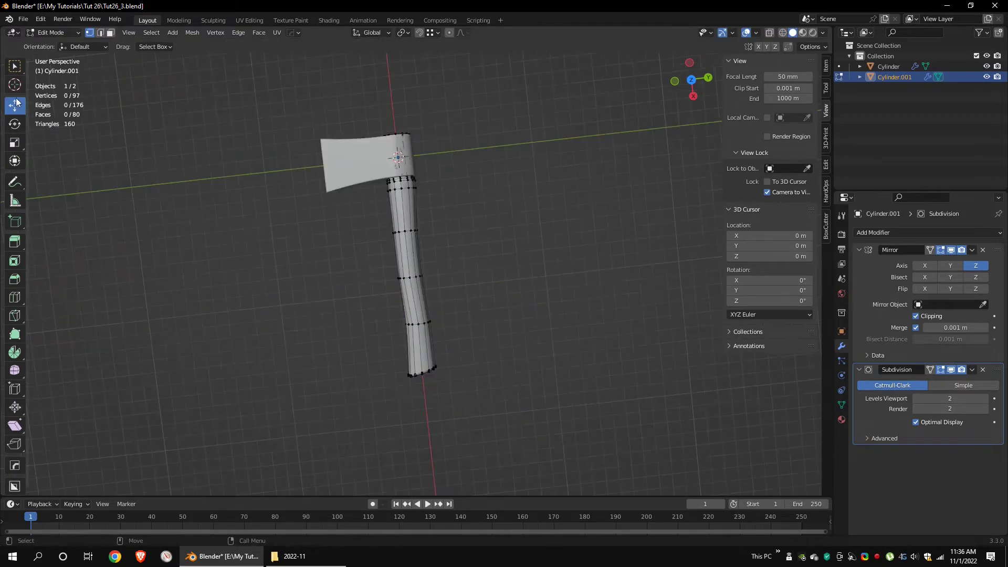
click(53, 34)
click(54, 45)
click(533, 276)
scroll(532, 275, down, 3)
mouse_move(415, 286)
middle_down()
mouse_move(405, 216)
mouse_move(429, 291)
middle_up()
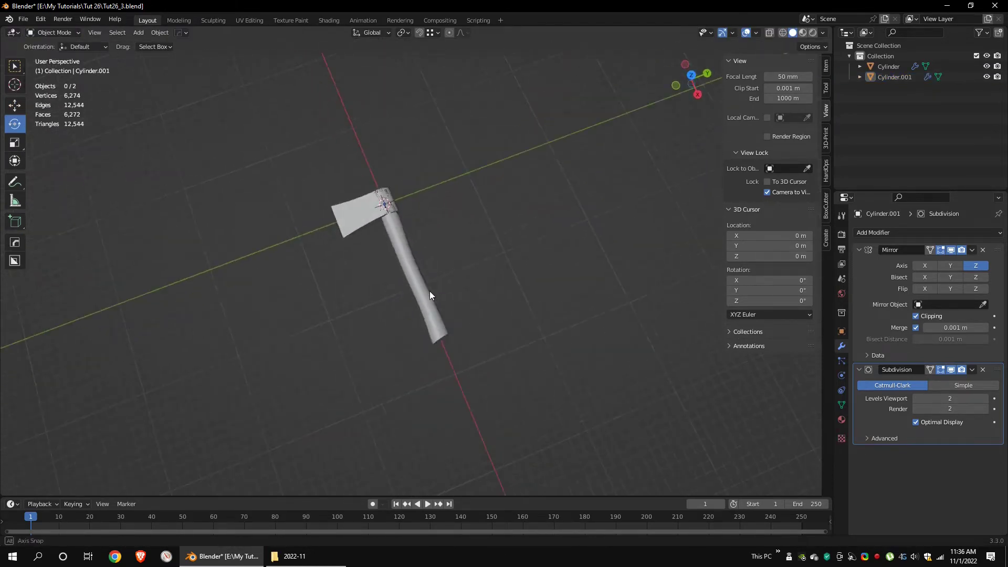
Stretch the lower part of the handle along X, moving its middle edge loop about 0.46 m, and return to Object Mode
click(429, 292)
scroll(447, 336, up, 3)
key(Tab)
key(shift+z)
mouse_move(401, 322)
mouse_down()
mouse_move(486, 423)
mouse_move(459, 430)
mouse_up()
mouse_move(375, 264)
mouse_down()
mouse_move(450, 320)
mouse_move(420, 331)
mouse_up()
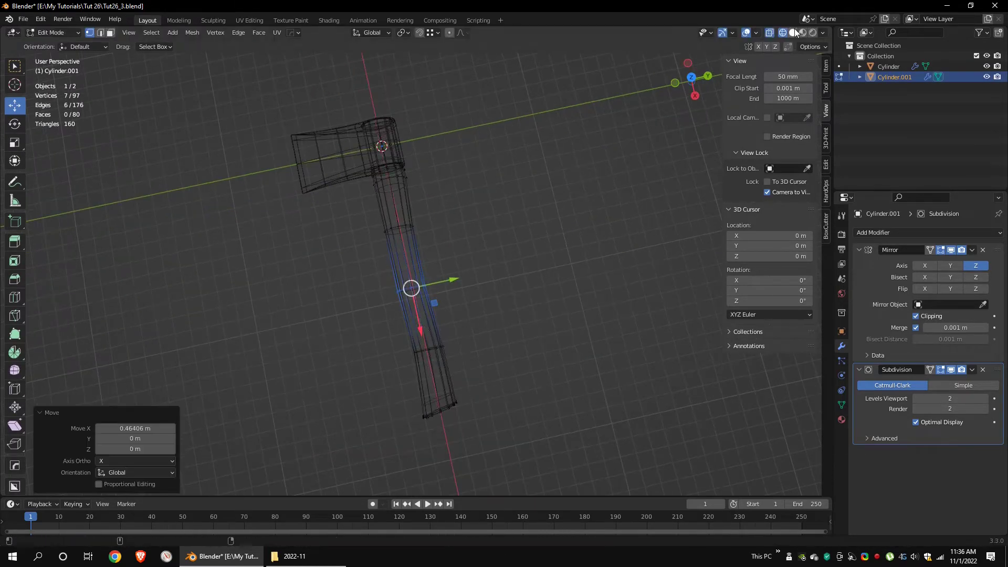
key(shift+z)
click(57, 33)
click(58, 45)
middle_drag(489, 294, 487, 202)
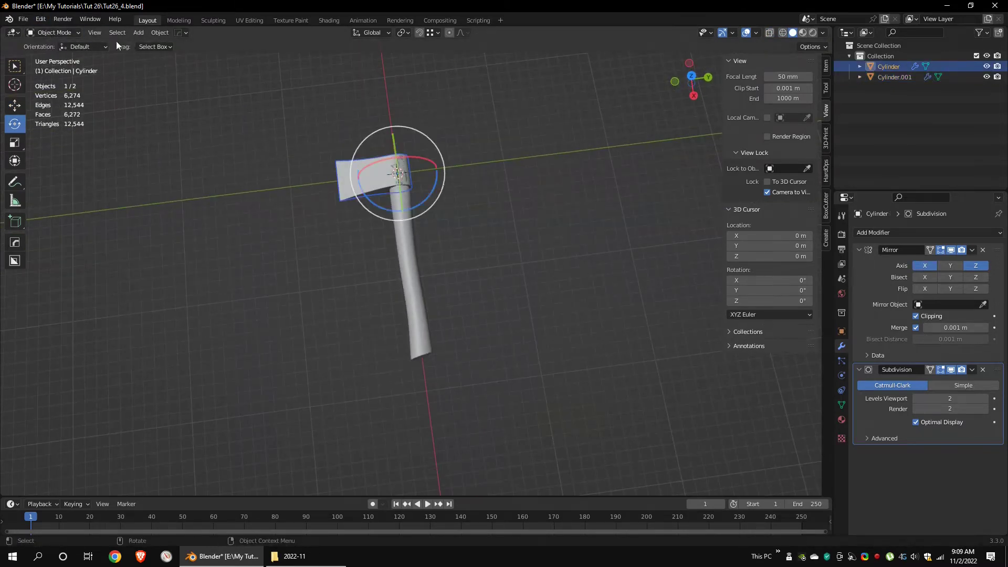
Isolate the axe head and pull the central vertices of its cutting edge outward along negative Y
click(94, 32)
click(244, 121)
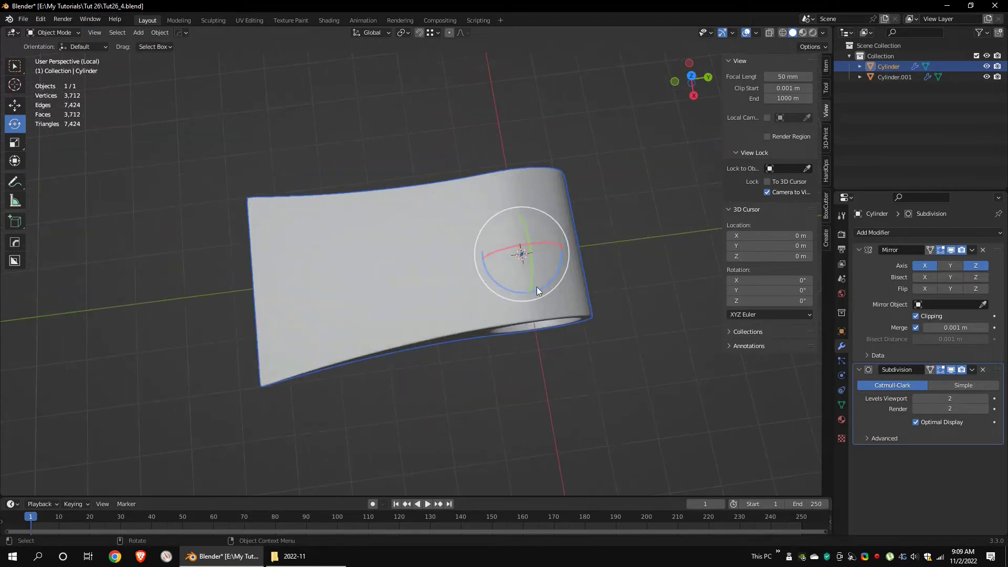
middle_drag(537, 287, 297, 252)
key(Tab)
drag(283, 253, 226, 289)
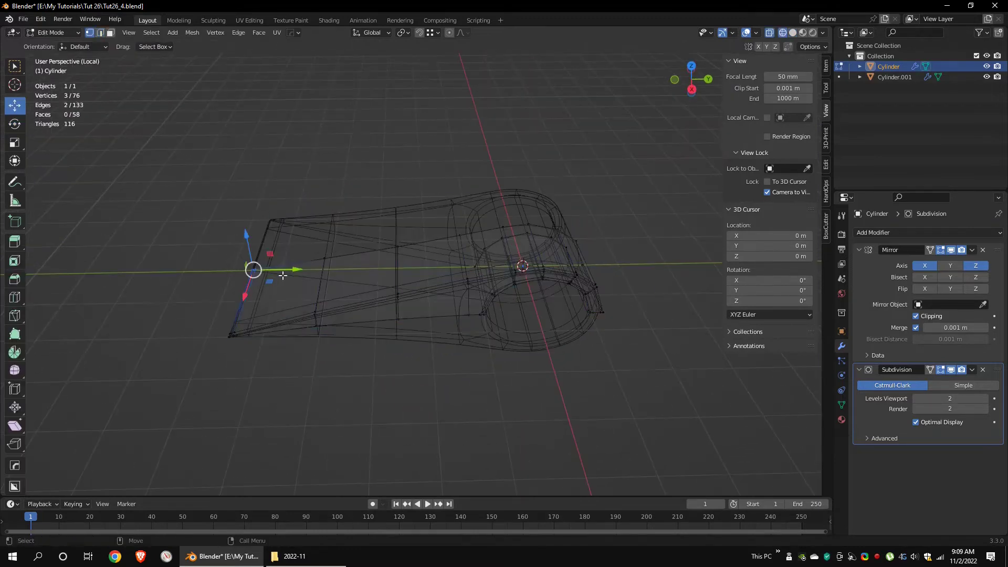
drag(292, 271, 274, 271)
key(Tab)
key(shift+z)
Reopen the axe head in Edit Mode and set its Subdivision viewport level to 0
mouse_move(325, 284)
middle_down()
mouse_move(378, 238)
mouse_move(365, 242)
middle_up()
key(Tab)
scroll(412, 265, up, 5)
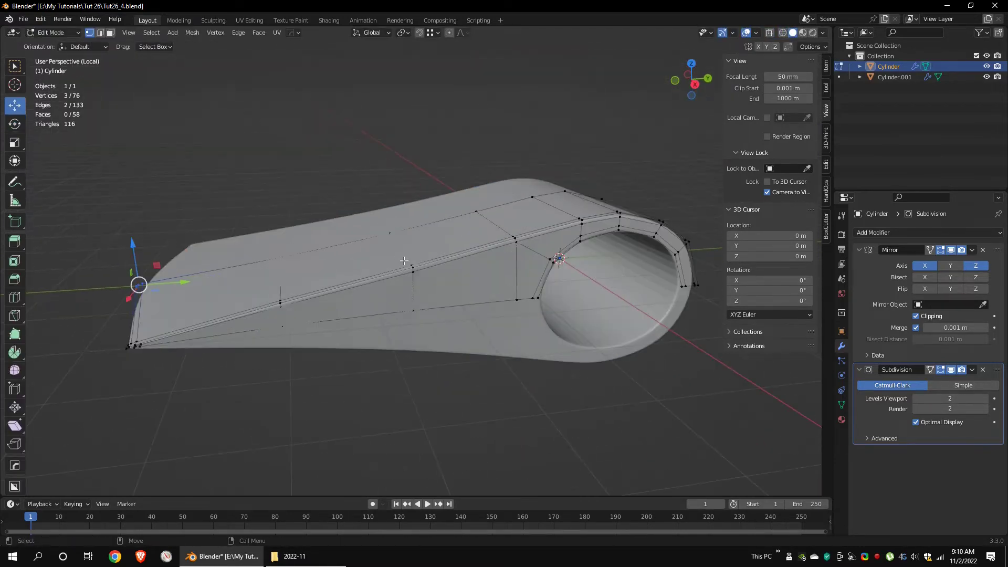
middle_drag(517, 271, 475, 274)
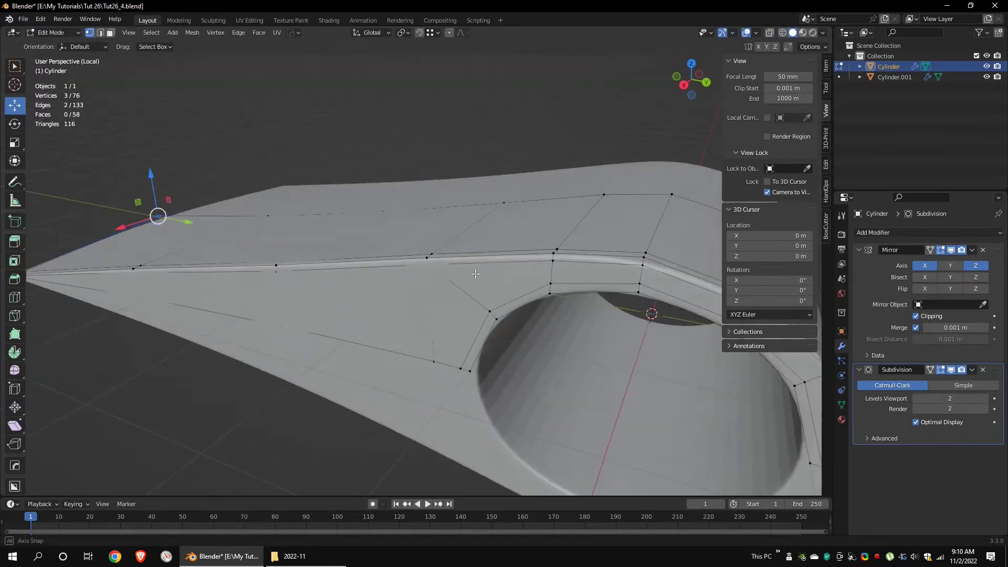
click(915, 401)
click(915, 401)
middle_drag(358, 312, 456, 321)
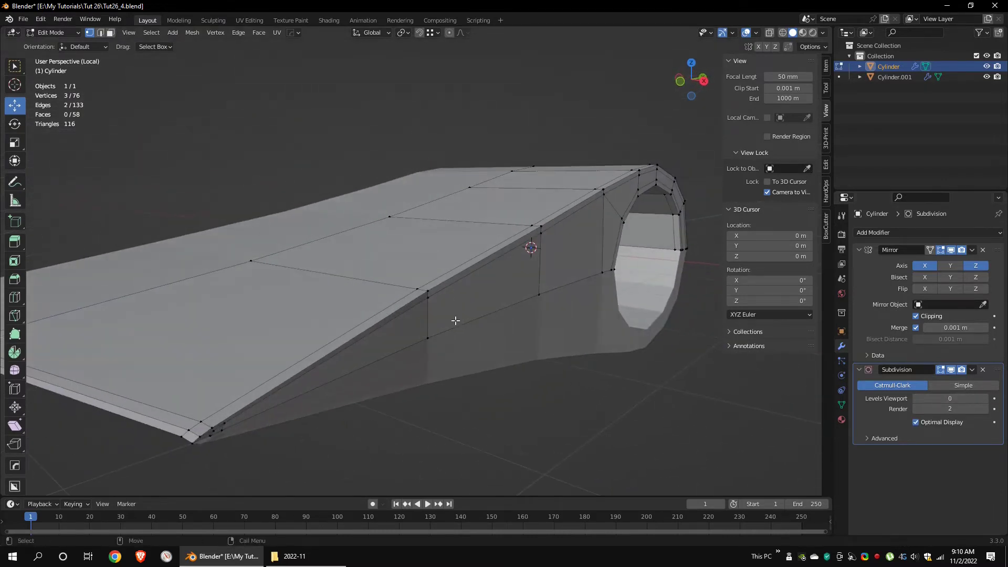
Select the edge loops along the head's outer side rim and around the handle hole, and mark them as seams
shift+click(188, 428)
middle_drag(188, 428, 357, 315)
drag(366, 356, 362, 357)
click(454, 317)
middle_drag(455, 317, 548, 270)
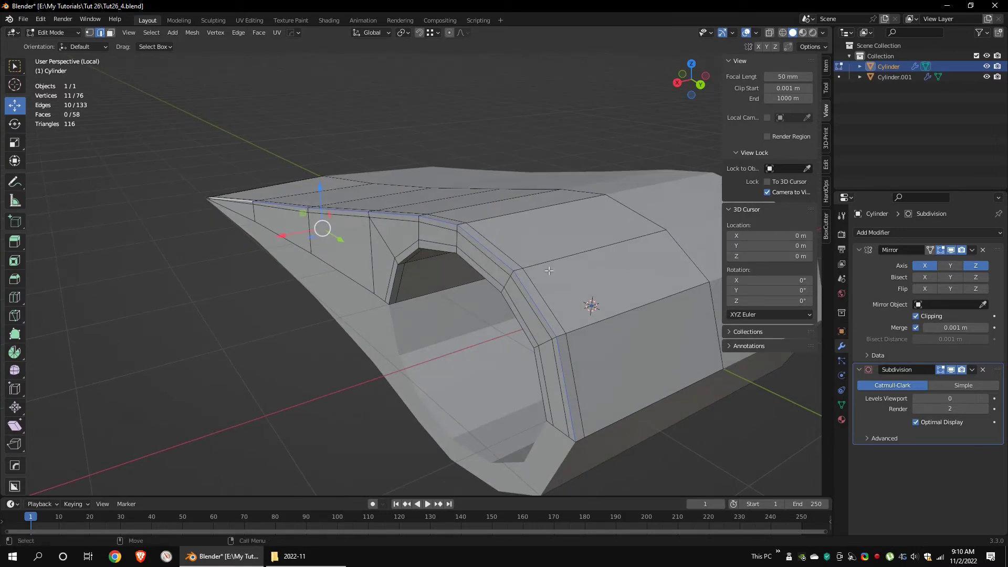
middle_drag(411, 253, 412, 283)
shift+click(411, 283)
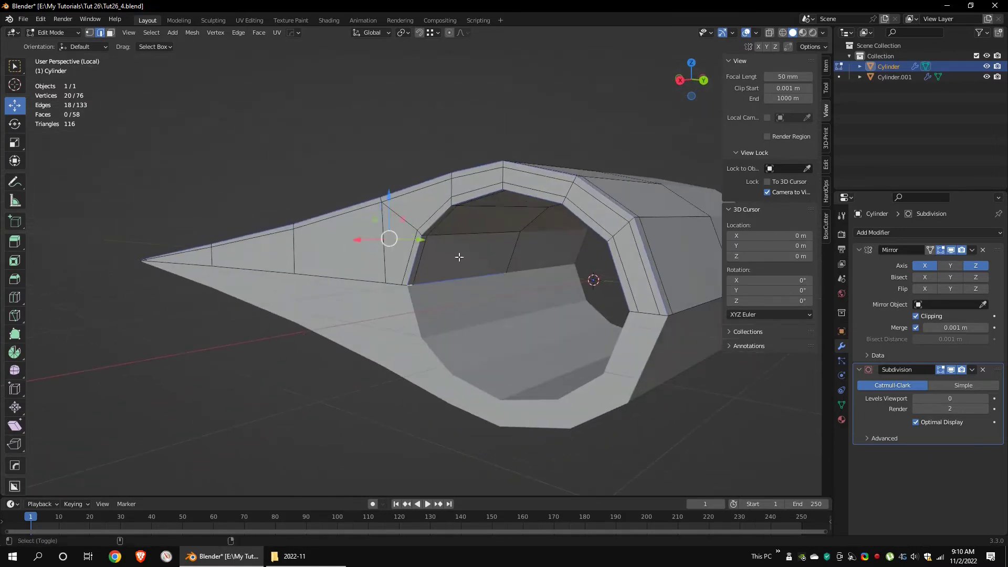
middle_drag(460, 257, 463, 294)
click(239, 33)
click(270, 214)
Add the blade's cutting edge to the selection and mark it as a seam
click(488, 175)
middle_drag(496, 218, 364, 304)
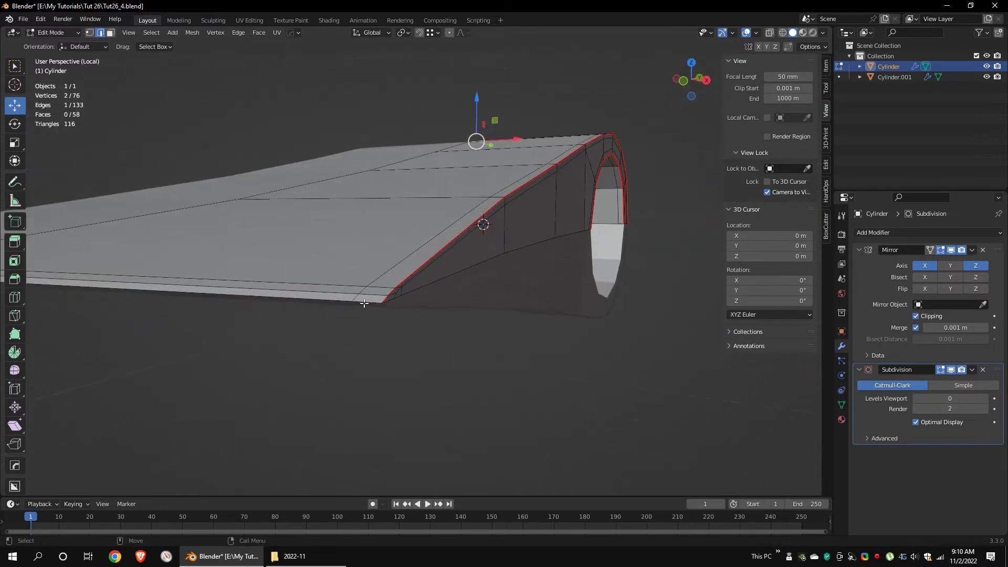
shift+click(333, 300)
right_click(473, 357)
click(450, 412)
click(450, 412)
Apply the axe head's Mirror modifier in Object Mode and set its Subdivision viewport level to 2
middle_drag(502, 265, 458, 282)
key(Tab)
click(963, 259)
key(ctrl+2)
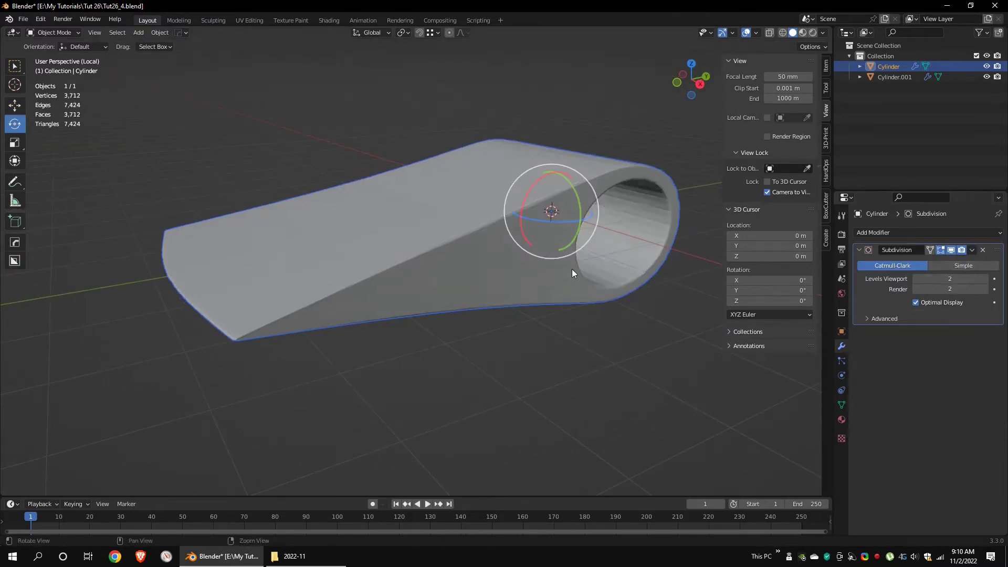
middle_drag(572, 269, 682, 288)
Select the head's mesh in Edit Mode and open the UV Editing workspace with a single perspective viewport instead of quad view
key(Tab)
scroll(661, 258, down, 4)
drag(594, 155, 210, 336)
click(249, 20)
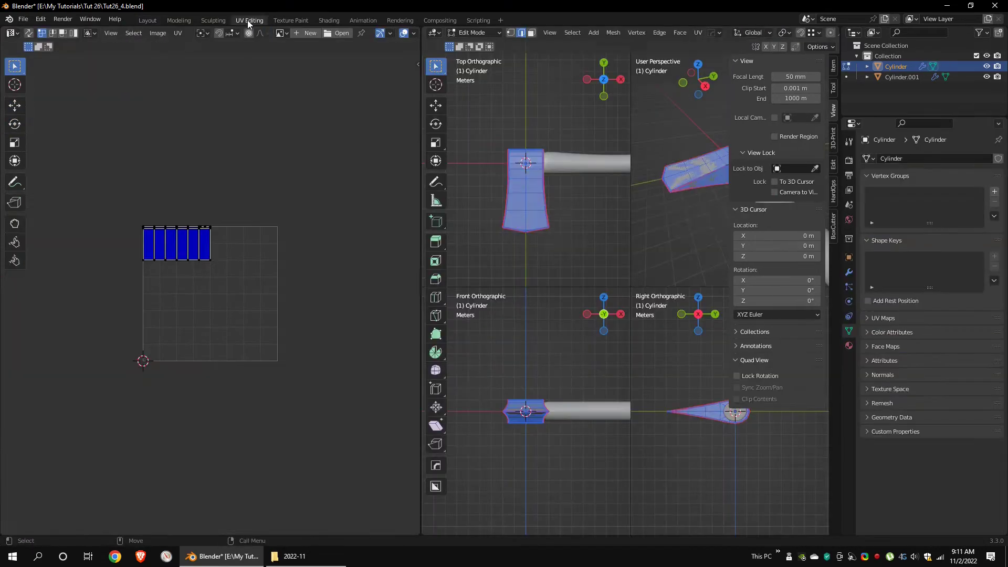
key(ctrl+alt+q)
scroll(574, 209, up, 4)
middle_drag(574, 209, 635, 308)
scroll(641, 243, down, 3)
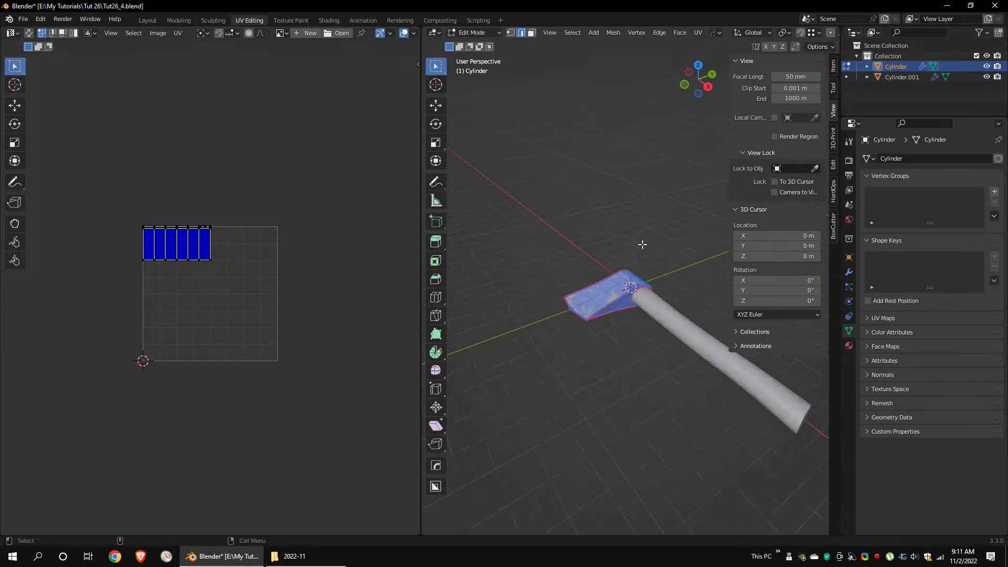
Select the complete axe head mesh in wireframe shading and unwrap it along the marked seams
key(shift+z)
drag(680, 244, 504, 384)
click(697, 33)
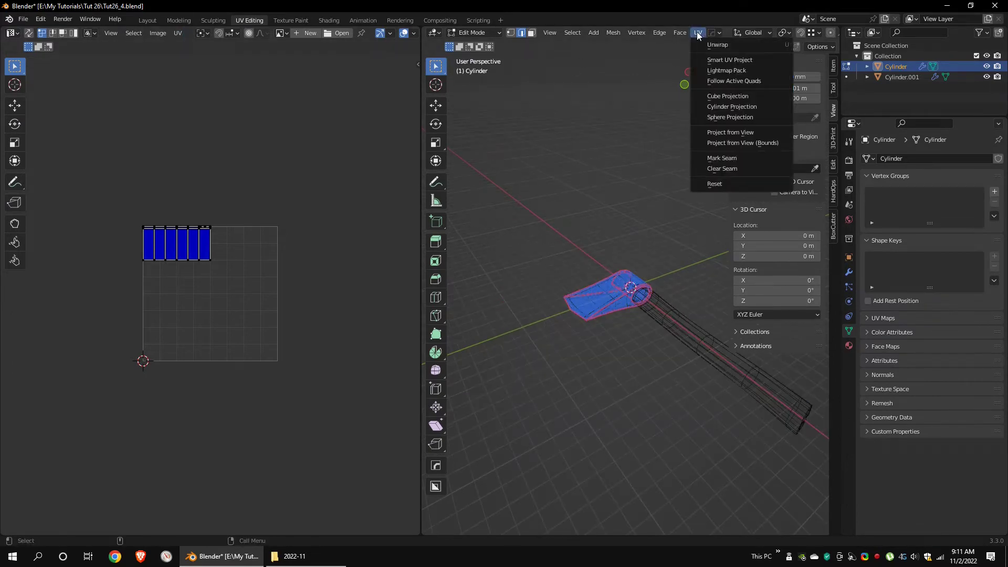
click(710, 44)
scroll(235, 285, up, 5)
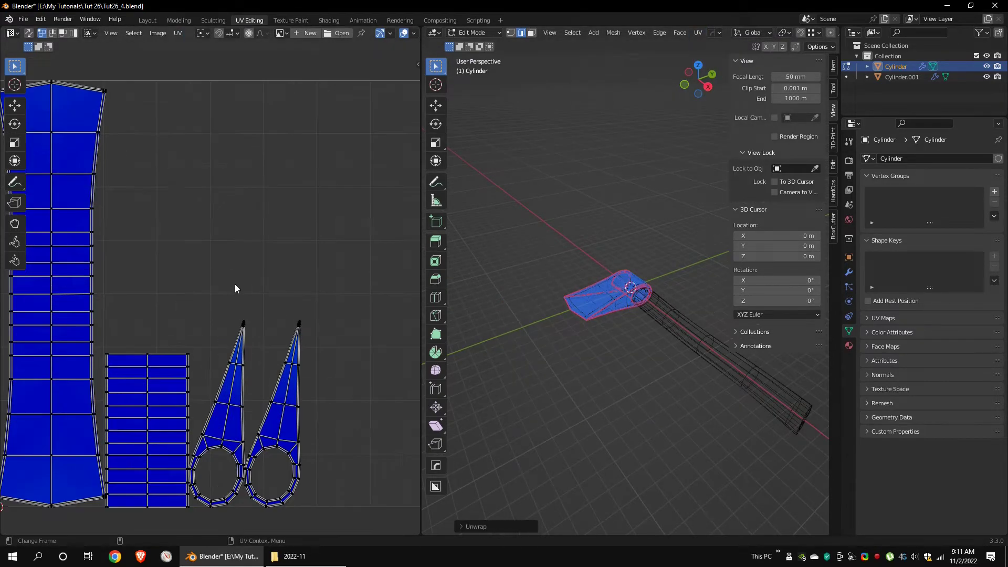
scroll(342, 236, down, 2)
alt+middle_drag(343, 236, 226, 361)
Create a new material for the axe head in the Layout workspace and open the Texture Paint workspace
click(147, 21)
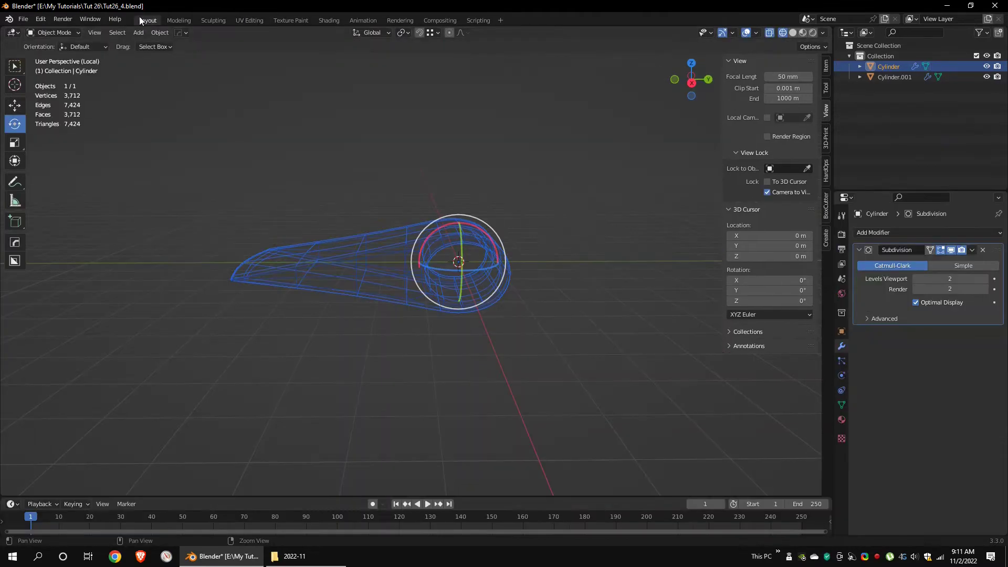
alt+drag(475, 208, 576, 241)
mouse_move(575, 246)
middle_down()
mouse_move(612, 243)
mouse_move(567, 231)
middle_up()
click(842, 419)
click(887, 278)
click(285, 19)
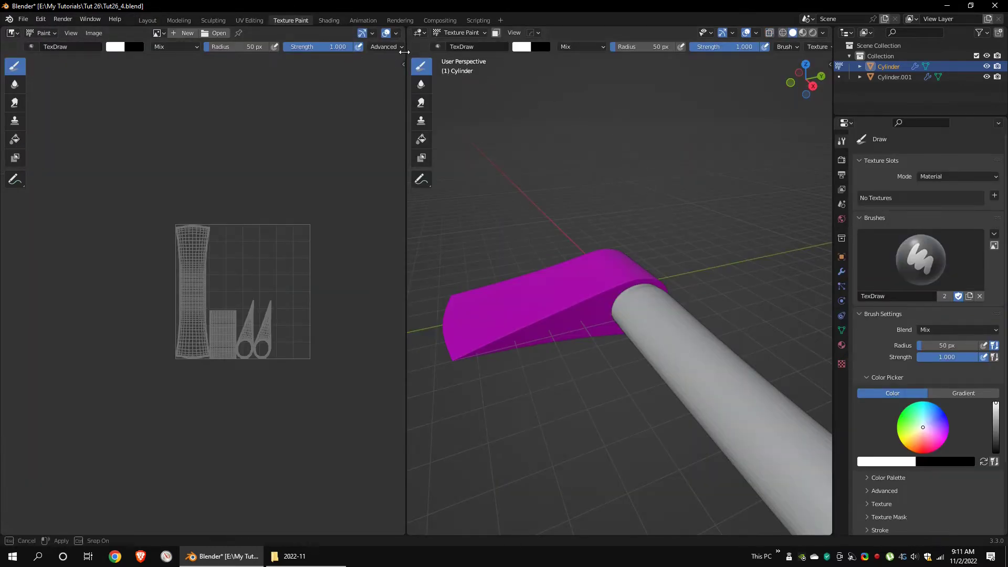
Widen the 3D viewport, switch to Object Mode and isolate the axe head in local view
drag(403, 51, 318, 51)
click(388, 34)
click(378, 48)
click(412, 32)
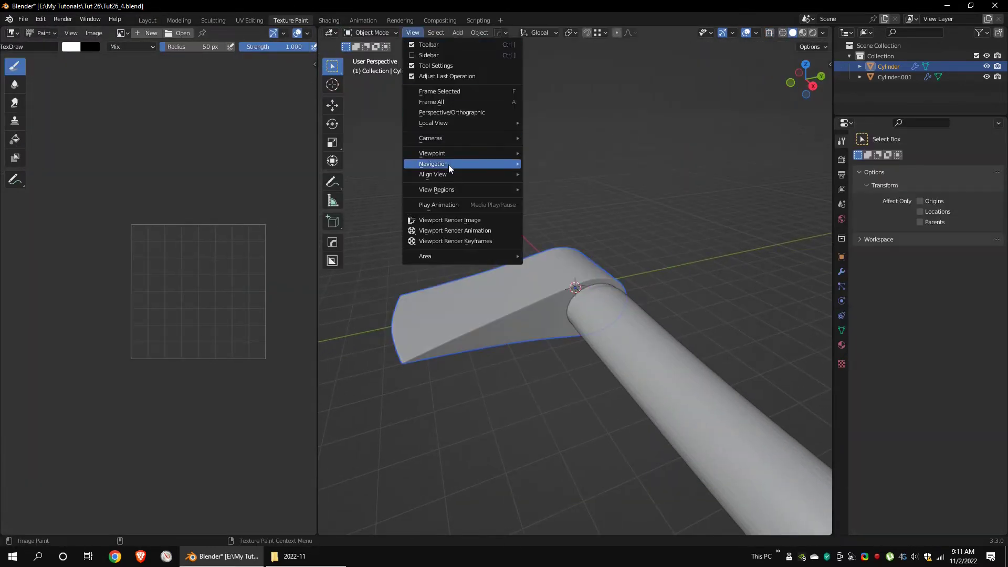
mouse_move(472, 123)
click(560, 124)
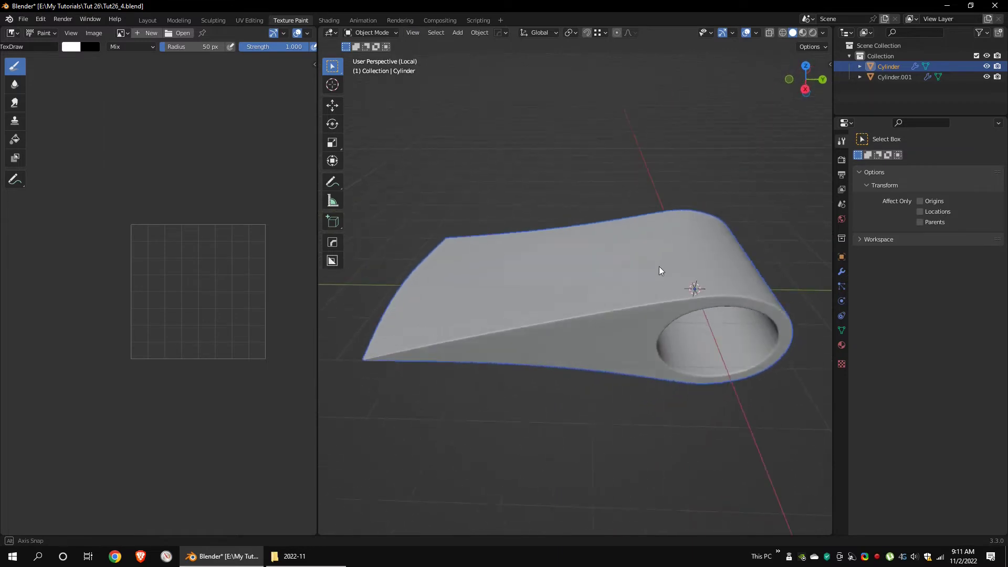
Shade the axe head smooth
click(479, 32)
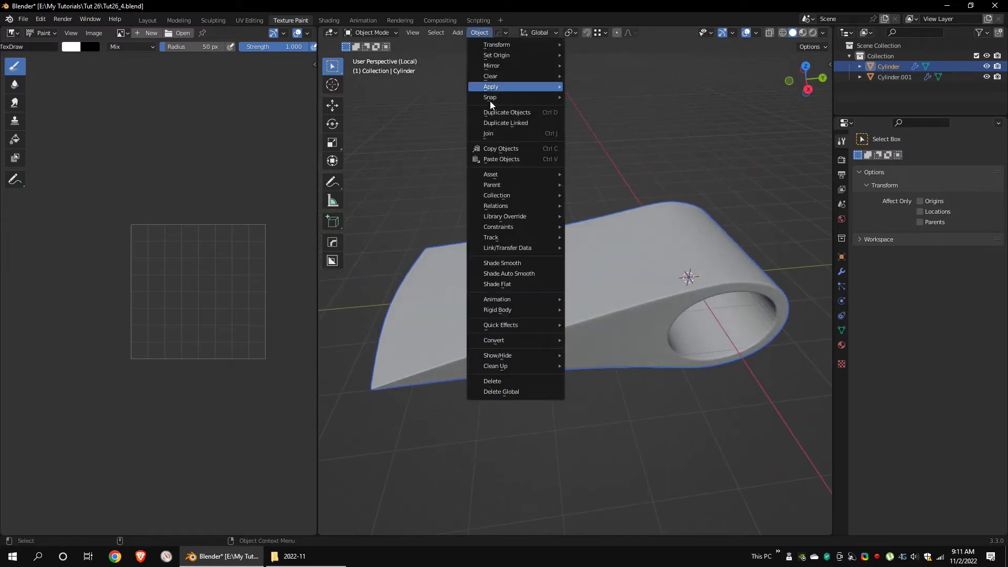
click(520, 260)
middle_drag(522, 240, 577, 262)
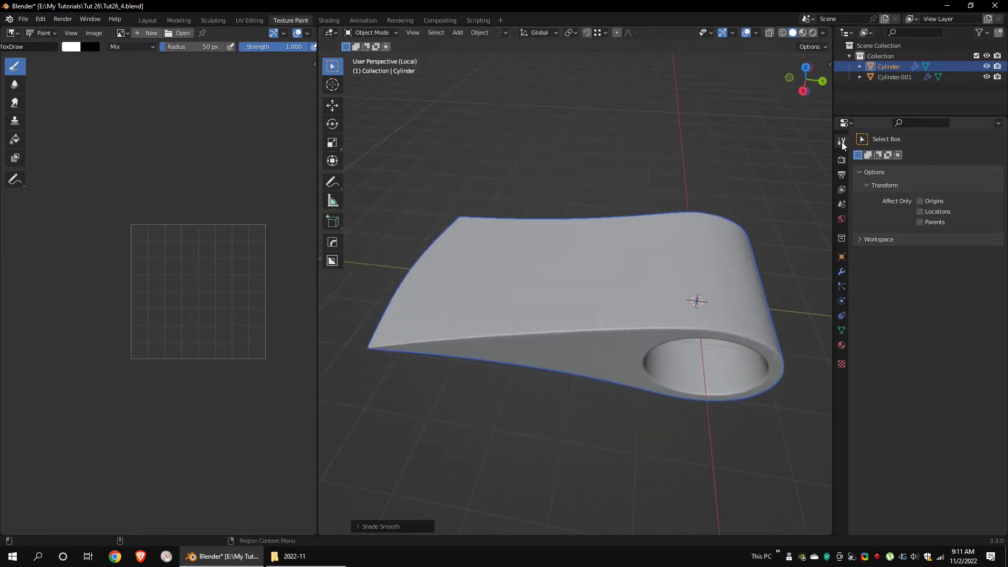
Return to Texture Paint mode and add a blank 1024 × 1024 px Base Color paint slot to the axe head
click(372, 32)
click(375, 102)
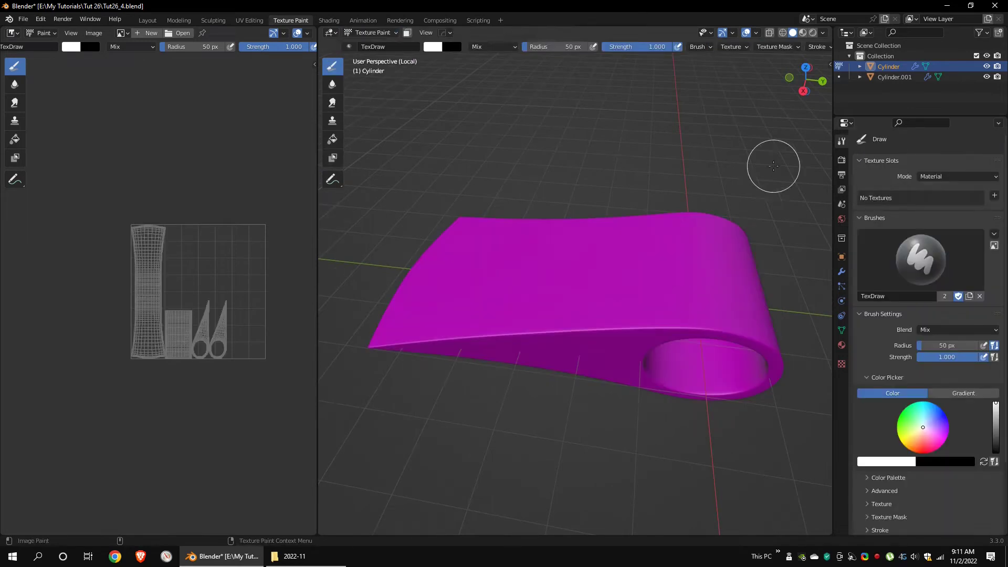
click(994, 196)
click(937, 210)
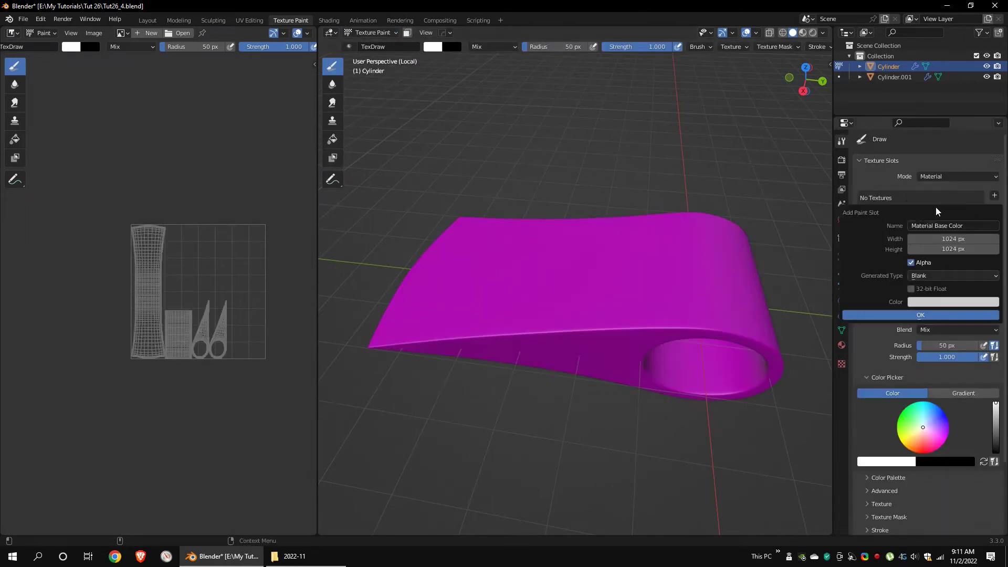
click(919, 318)
Create a new brush texture and load the image TexturesCom_MetalBare0230_1_M.jpg into it
scroll(930, 306, down, 3)
click(842, 363)
click(910, 177)
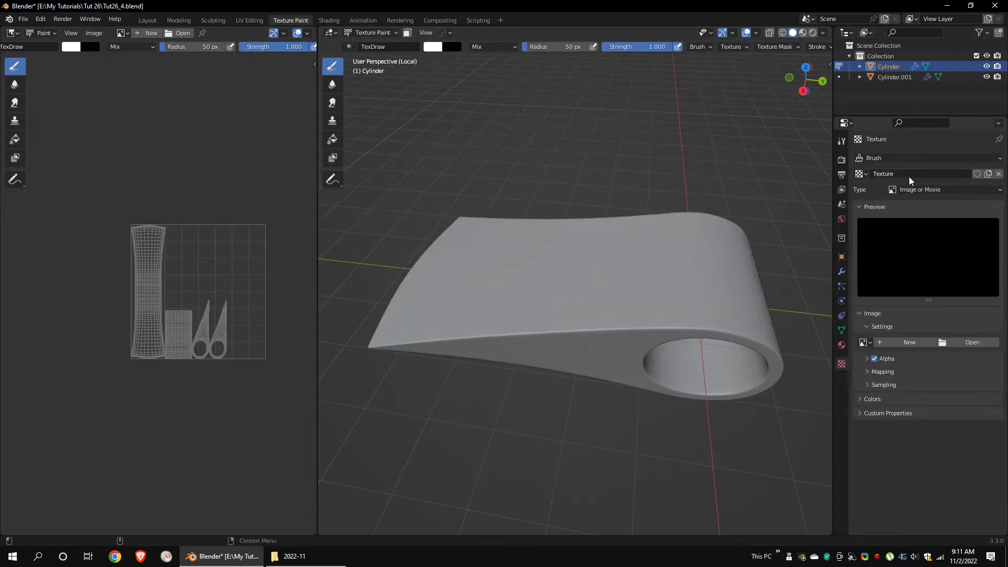
click(968, 343)
click(340, 149)
click(884, 463)
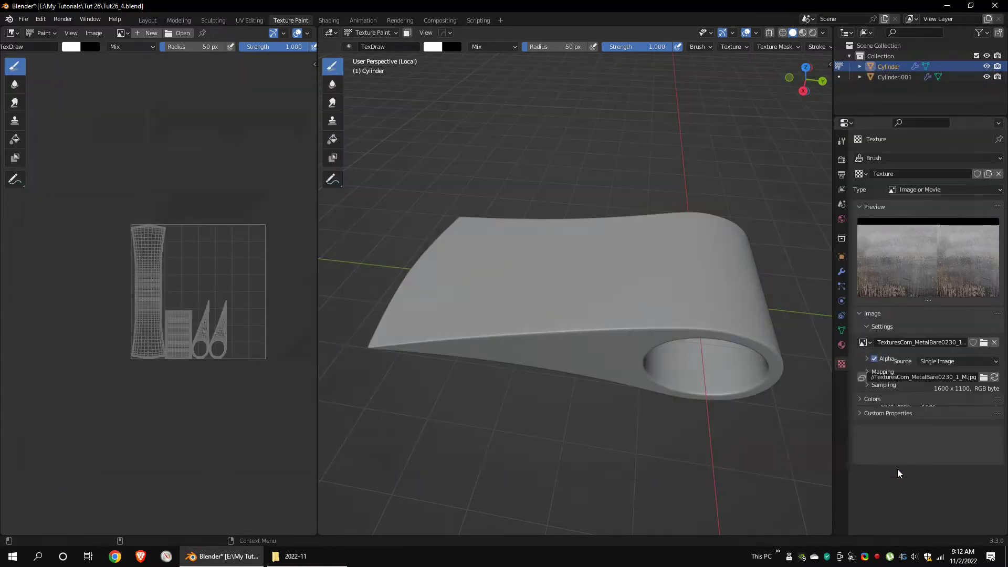
Set the draw brush's texture mapping to Stencil
click(842, 141)
scroll(911, 429, down, 5)
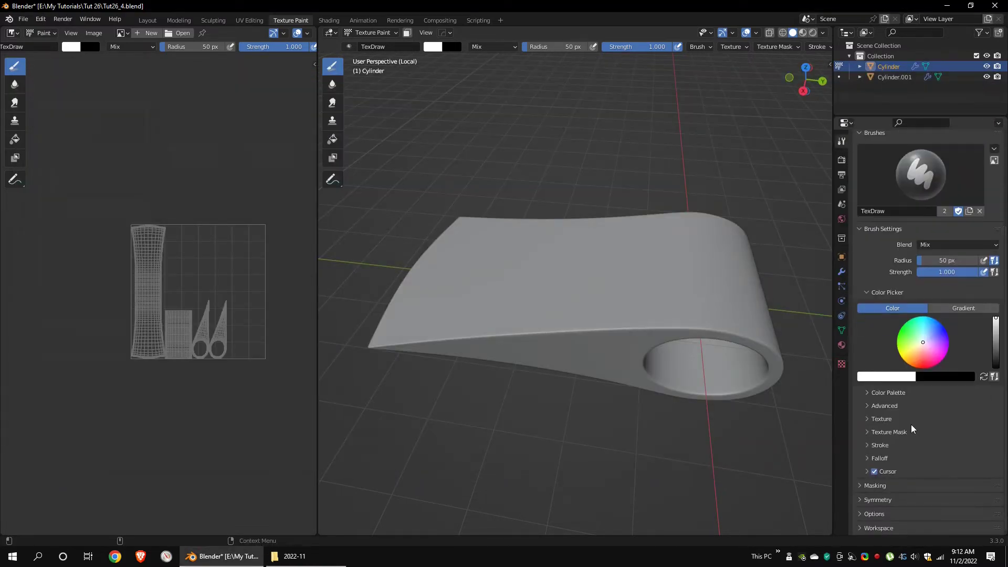
click(881, 419)
scroll(903, 415, down, 5)
click(934, 404)
click(933, 467)
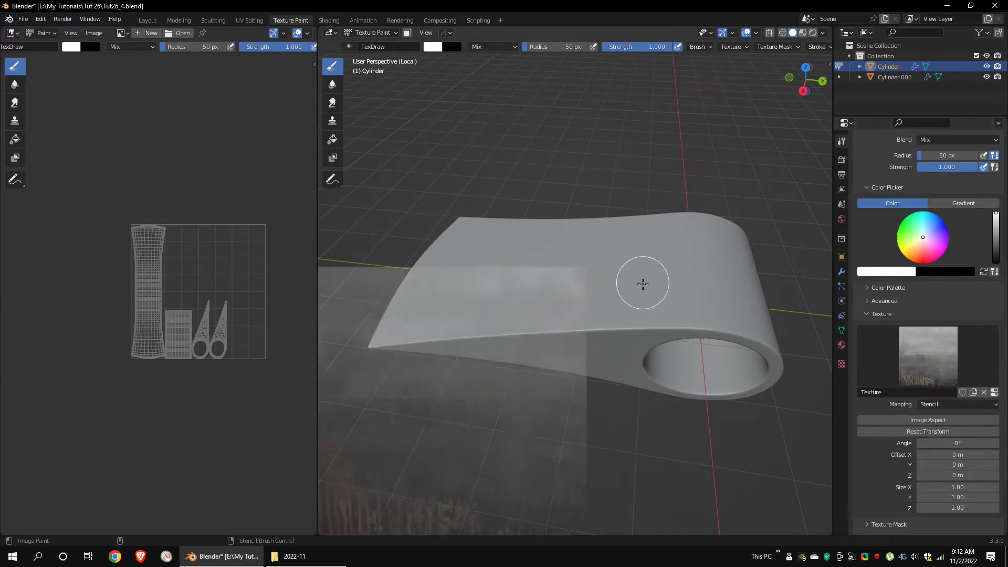
Move the metal stencil to the middle of the viewport so that it covers the axe head
scroll(642, 285, down, 2)
right_drag(446, 403, 572, 267)
scroll(922, 402, down, 3)
scroll(921, 401, up, 8)
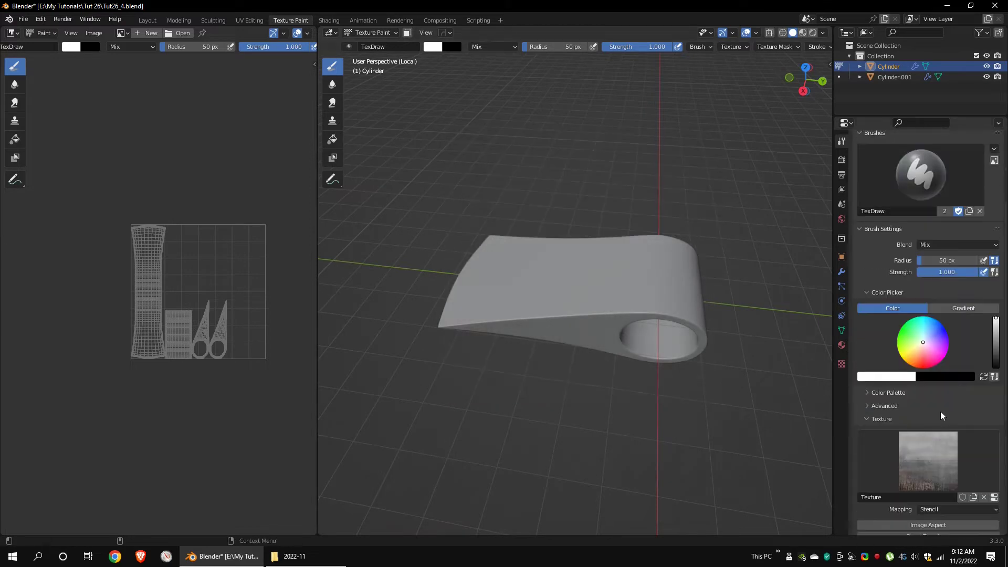
Set the brush radius to 21 px for painting the metal texture on the axe head
mouse_move(506, 266)
middle_down()
mouse_move(646, 361)
mouse_move(613, 362)
mouse_move(679, 367)
mouse_move(638, 347)
mouse_move(654, 302)
middle_up()
key(f)
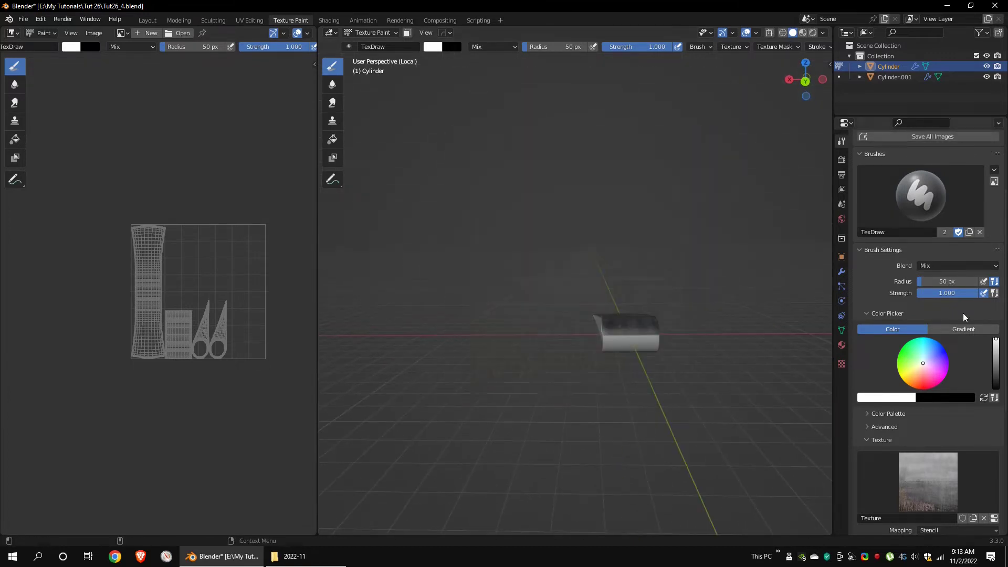
click(612, 338)
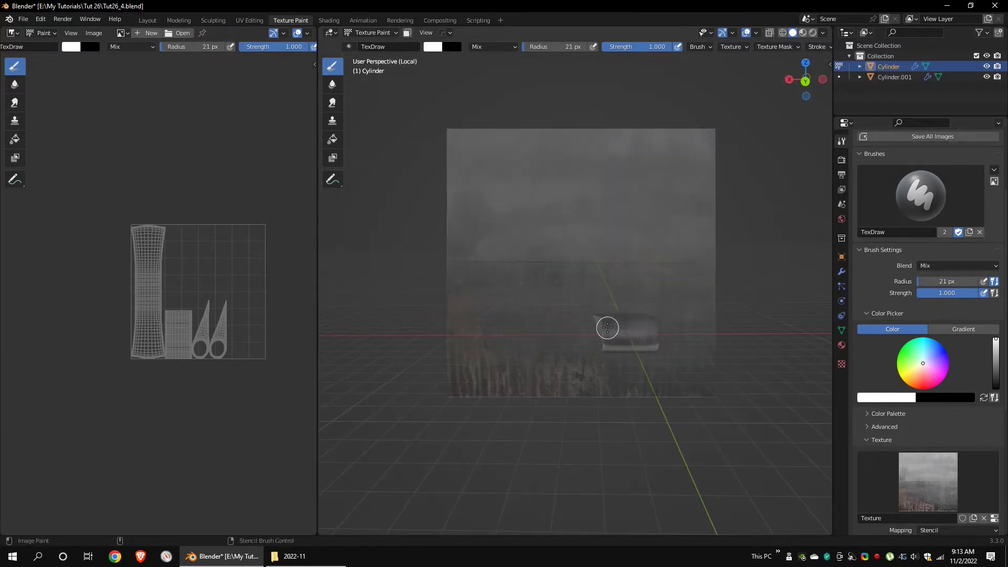
mouse_move(607, 328)
middle_down()
mouse_move(365, 232)
mouse_move(651, 304)
mouse_move(690, 325)
middle_up()
Set the brush radius to 46 px and paint the metal stencil over the broad unpainted face of the axe head
key(f)
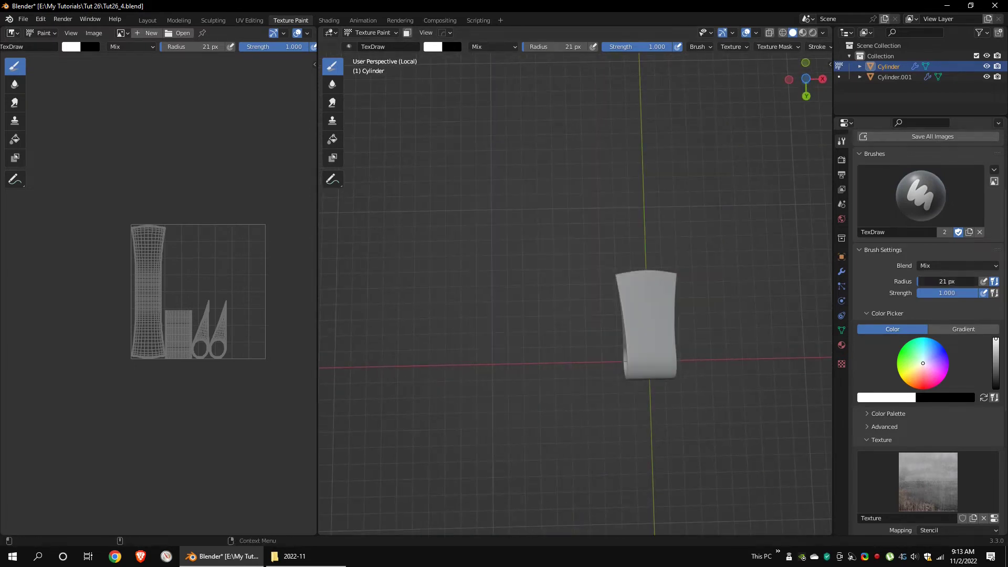
click(618, 290)
drag(632, 348, 636, 369)
shift+middle_drag(666, 354, 666, 364)
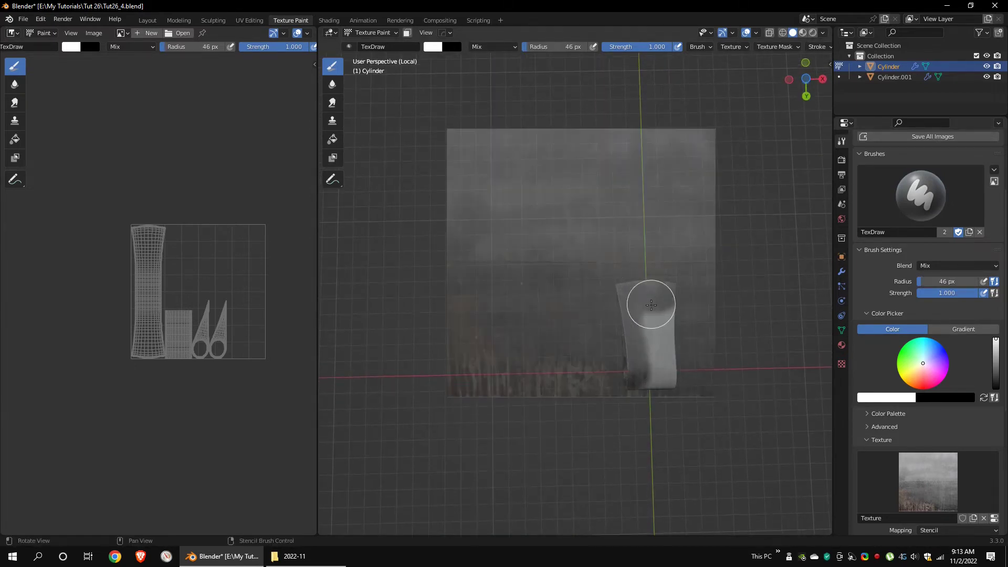
shift+middle_drag(650, 304, 650, 311)
drag(654, 321, 656, 377)
middle_drag(655, 331, 659, 300)
middle_drag(664, 334, 761, 315)
Set the stencil texture's angle to 270° for painting the narrow side of the axe head
scroll(930, 369, down, 8)
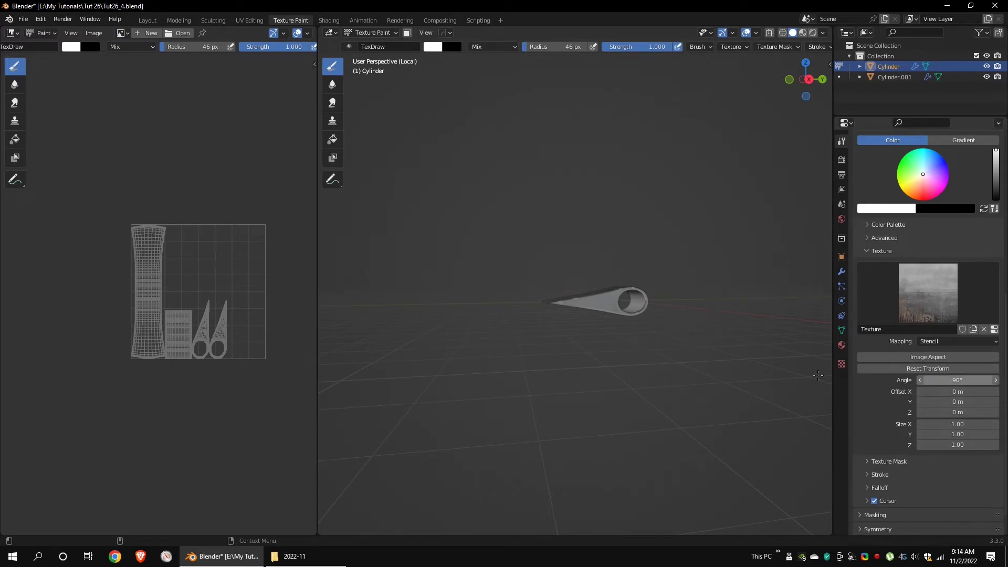
middle_drag(745, 357, 678, 290)
middle_drag(675, 227, 438, 231)
click(957, 379)
click(956, 377)
text(270)
key(Return)
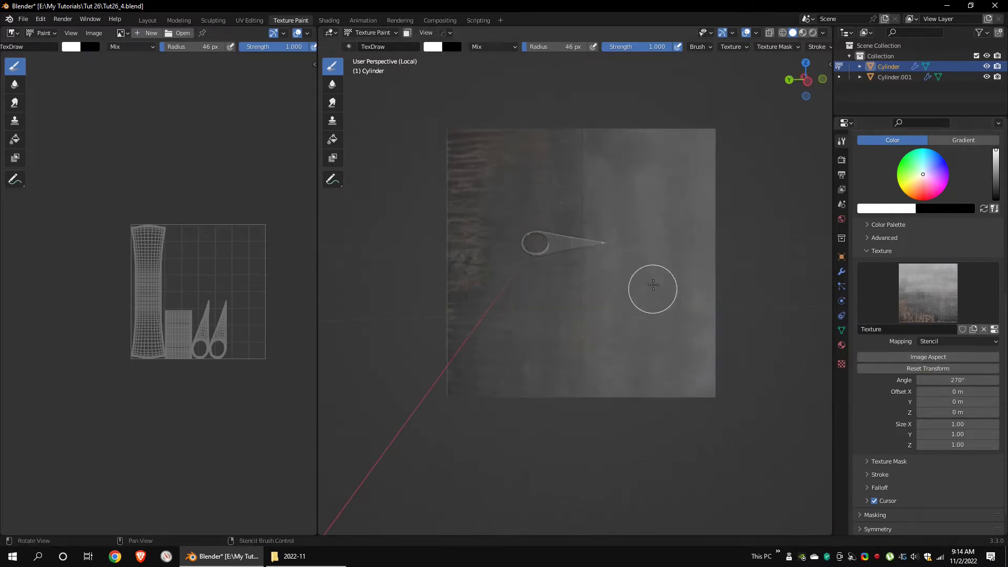
Finish painting the metal texture on the axe head's narrow sides and switch to Object Mode
middle_drag(651, 288, 621, 350)
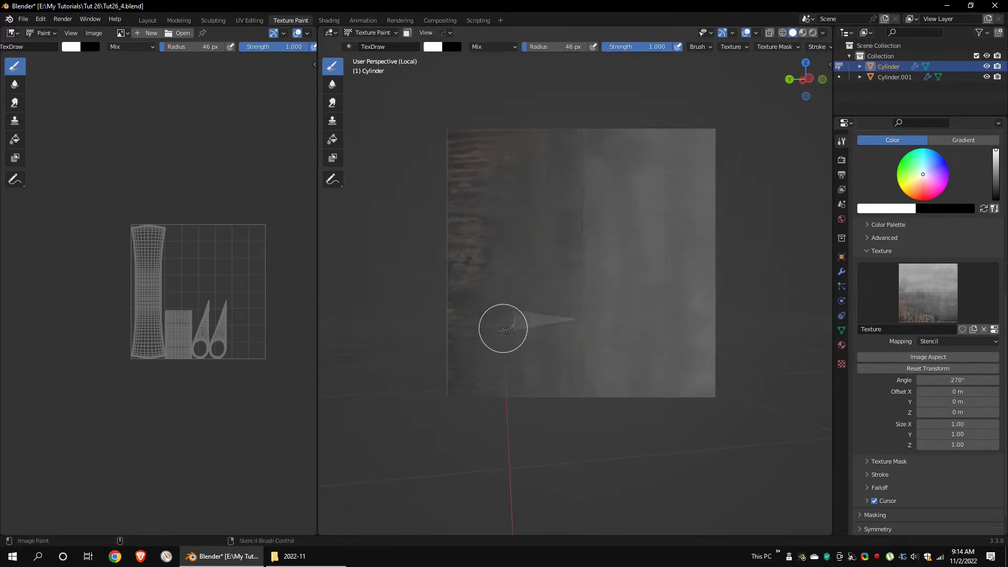
mouse_move(660, 293)
middle_down()
mouse_move(704, 348)
mouse_move(826, 263)
mouse_move(729, 247)
middle_up()
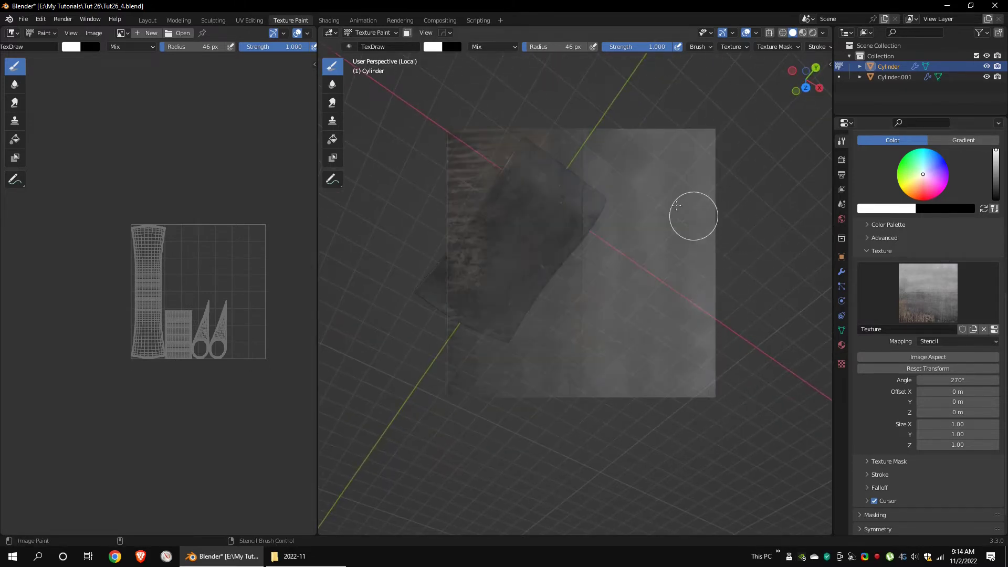
key(ctrl+Tab)
middle_drag(656, 216, 610, 317)
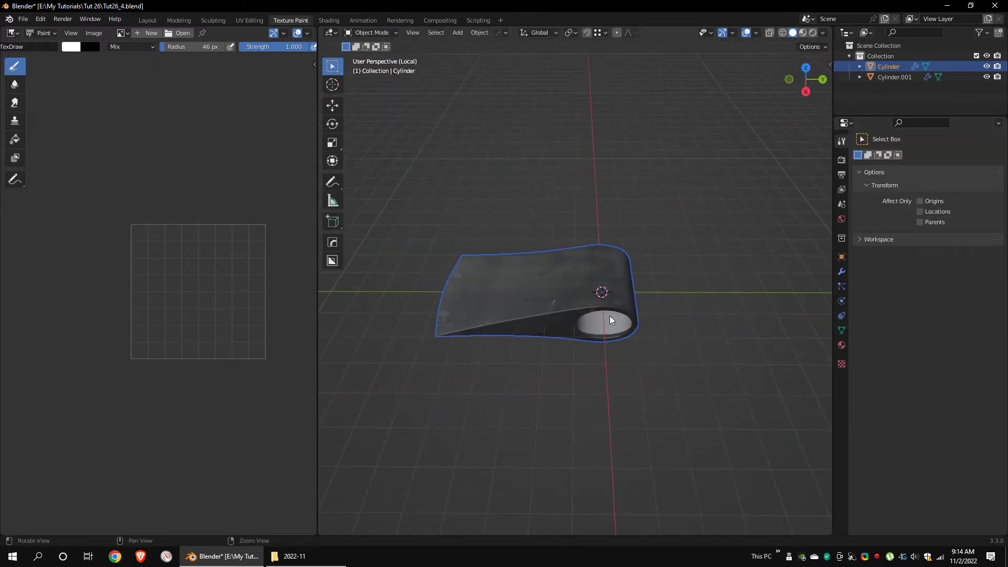
Show the Material Base Color image in the Image Editor from Texture Paint mode, save it, and return to Object Mode
click(413, 33)
click(375, 102)
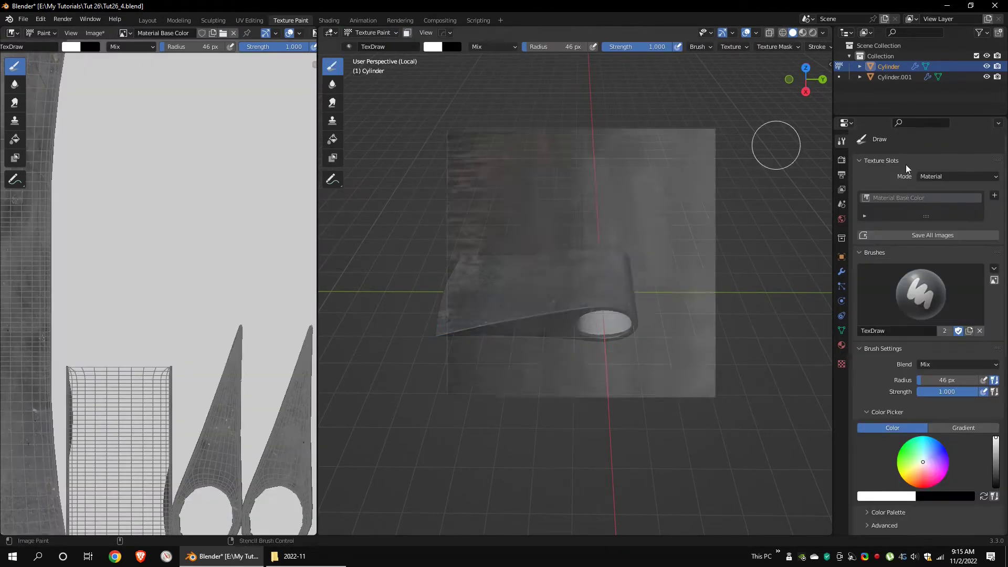
click(372, 33)
click(375, 42)
click(380, 34)
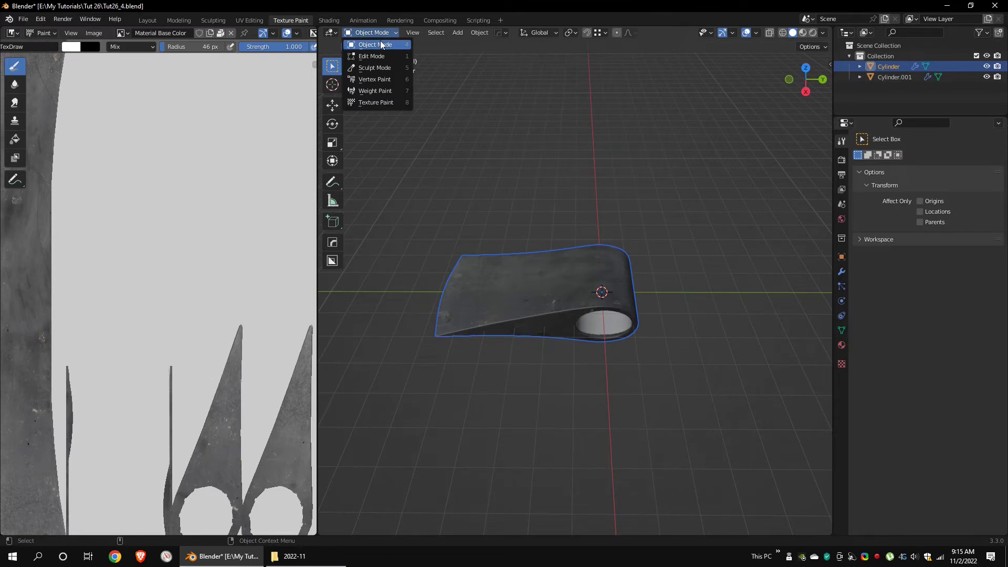
Exit local view, select the axe handle and shade it smooth
click(412, 33)
mouse_move(449, 117)
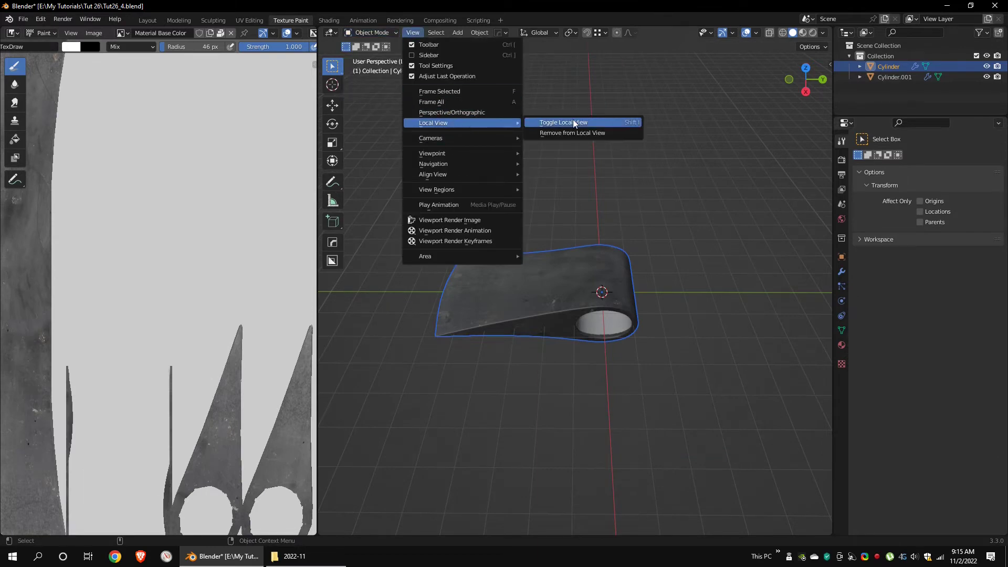
click(574, 122)
click(479, 32)
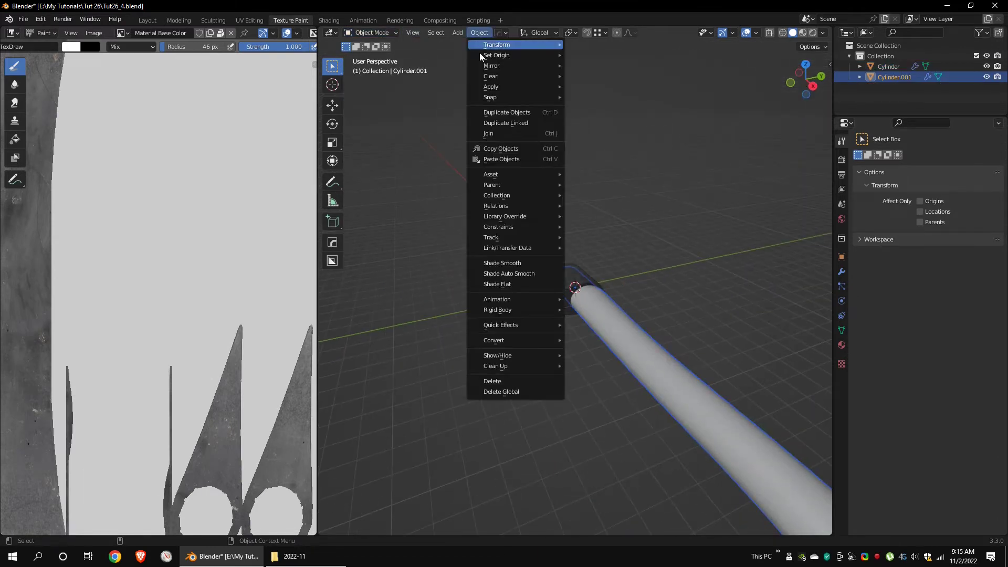
click(507, 265)
Create a new material for the handle and isolate the handle in local view
click(842, 345)
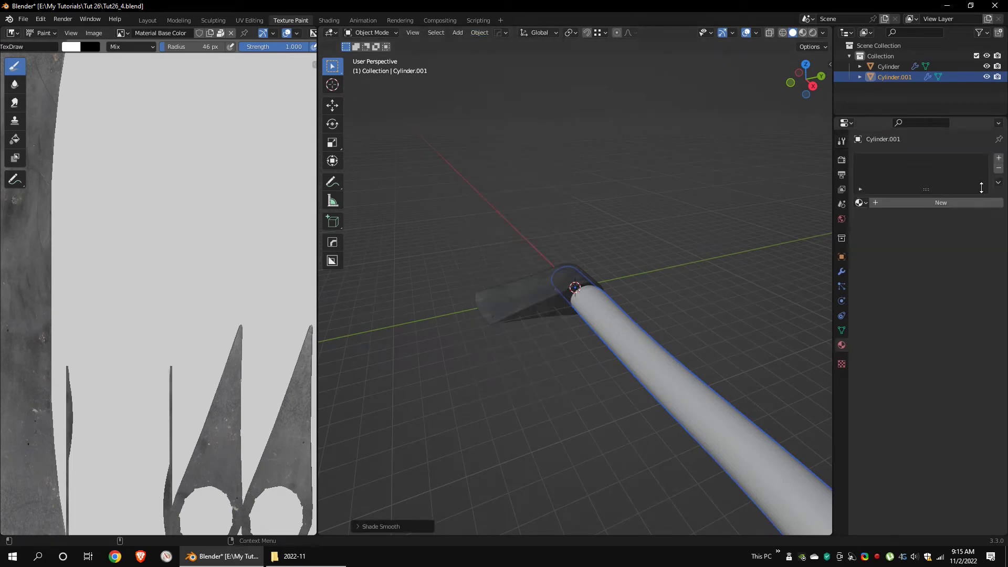
click(972, 203)
middle_drag(693, 210, 603, 140)
click(413, 32)
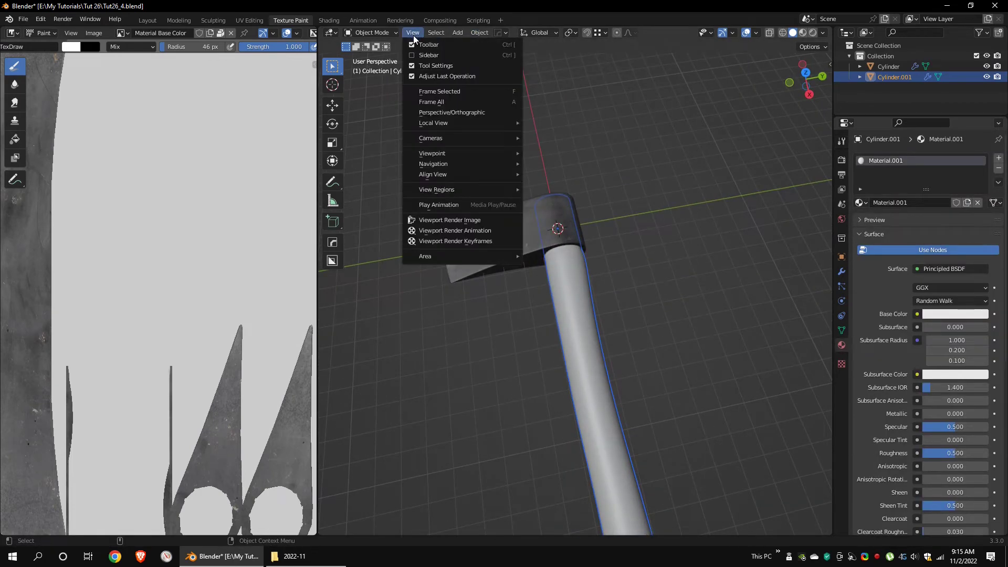
mouse_move(440, 121)
click(564, 124)
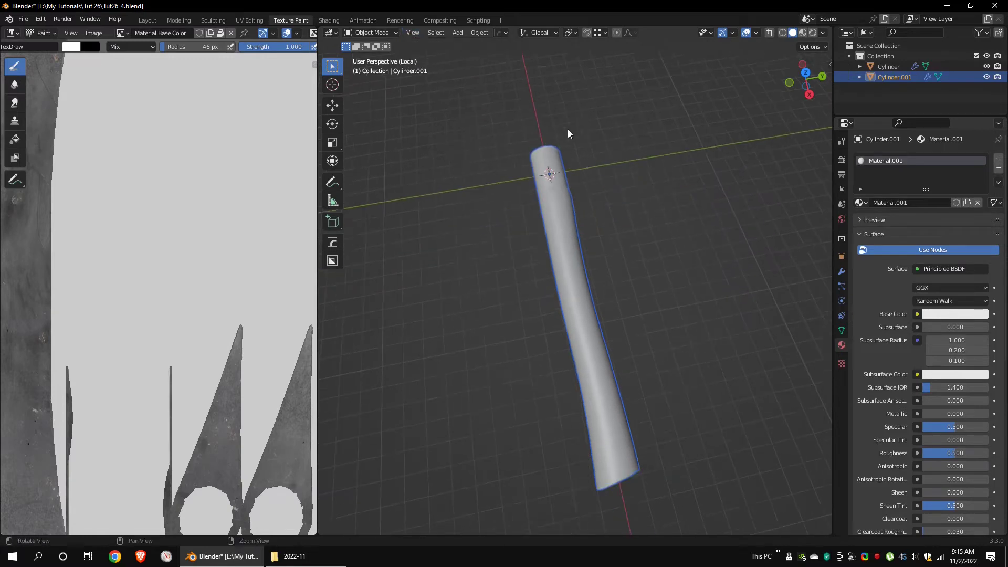
Switch the handle to Texture Paint mode and add a blank 1024 × 1024 px Base Color paint slot
click(380, 34)
click(374, 102)
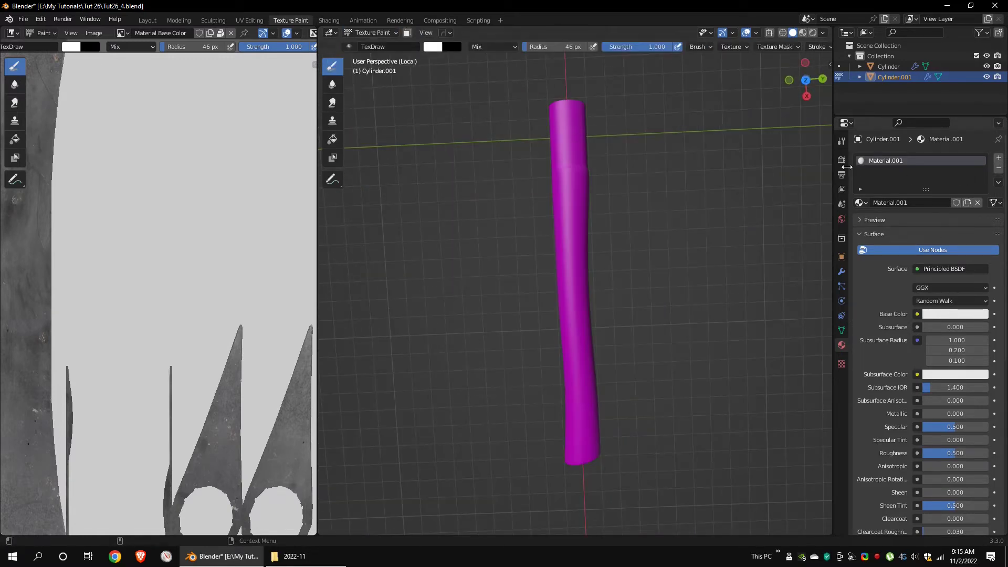
click(841, 141)
click(994, 195)
click(923, 209)
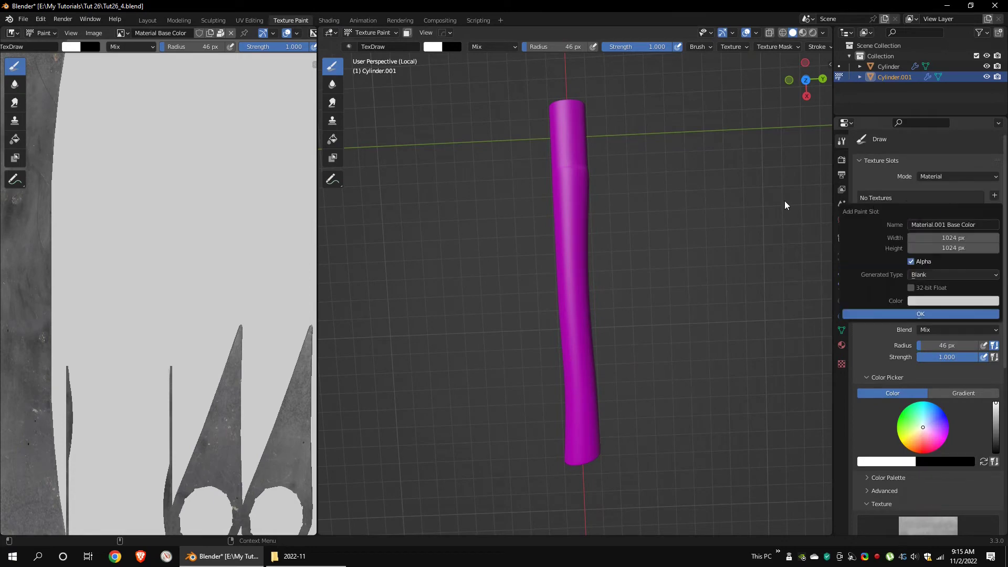
click(949, 315)
Replace the brush's metal texture with a new texture that uses the seamless light wood image
scroll(888, 315, down, 6)
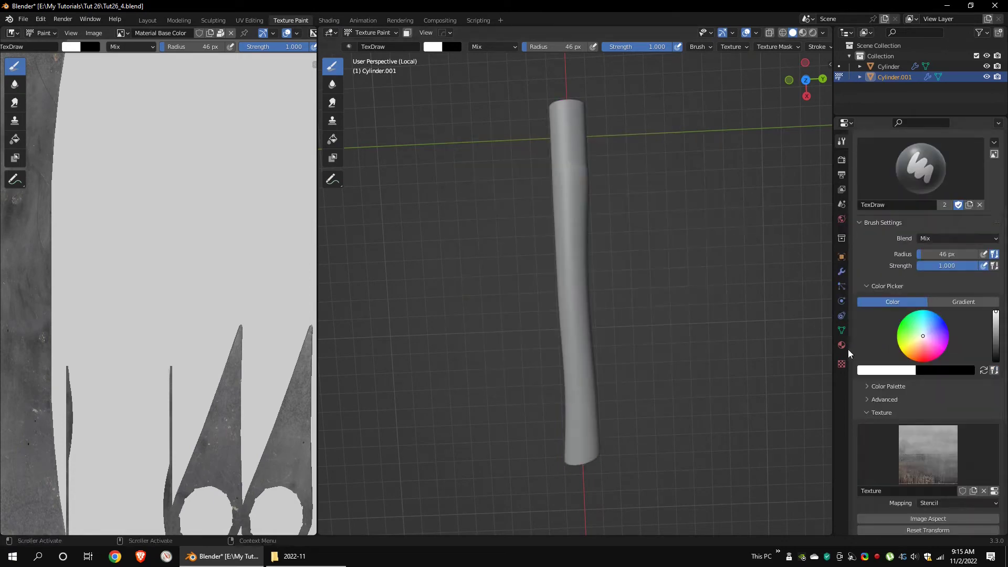
click(842, 363)
click(999, 175)
click(938, 176)
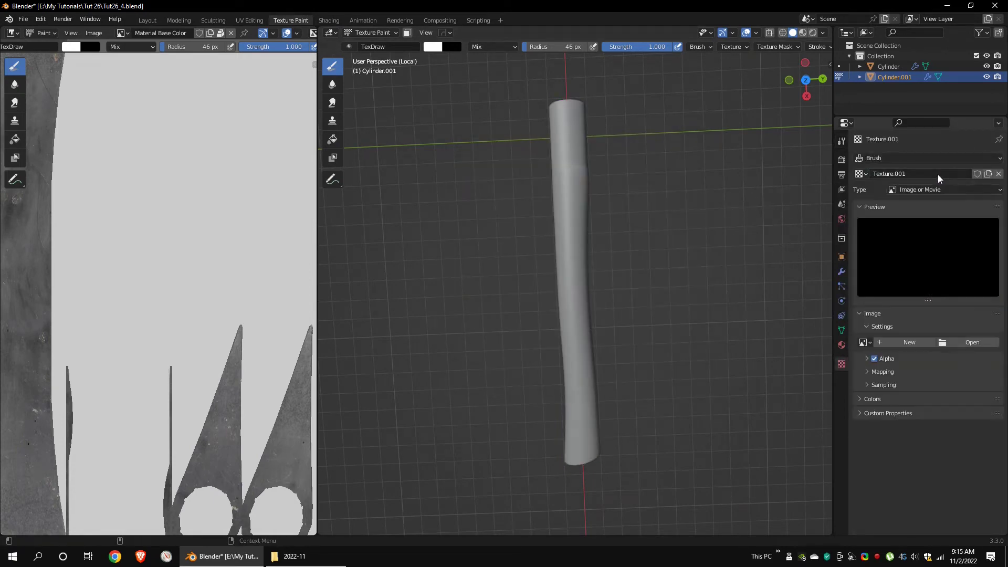
click(976, 346)
click(444, 156)
double_click(443, 157)
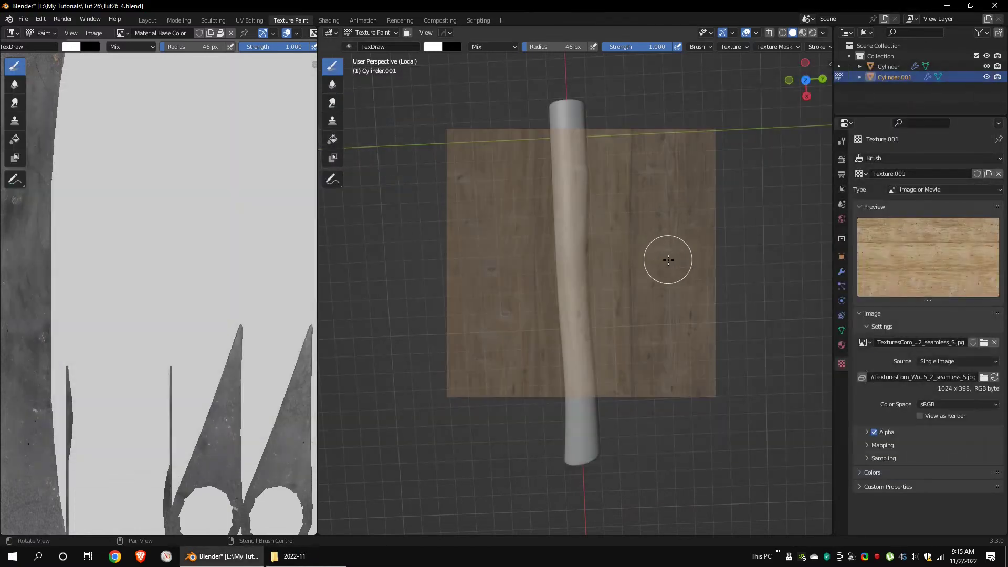
Fit the handle within the stencil, paint the wood texture over it and return to Object Mode
scroll(669, 260, down, 3)
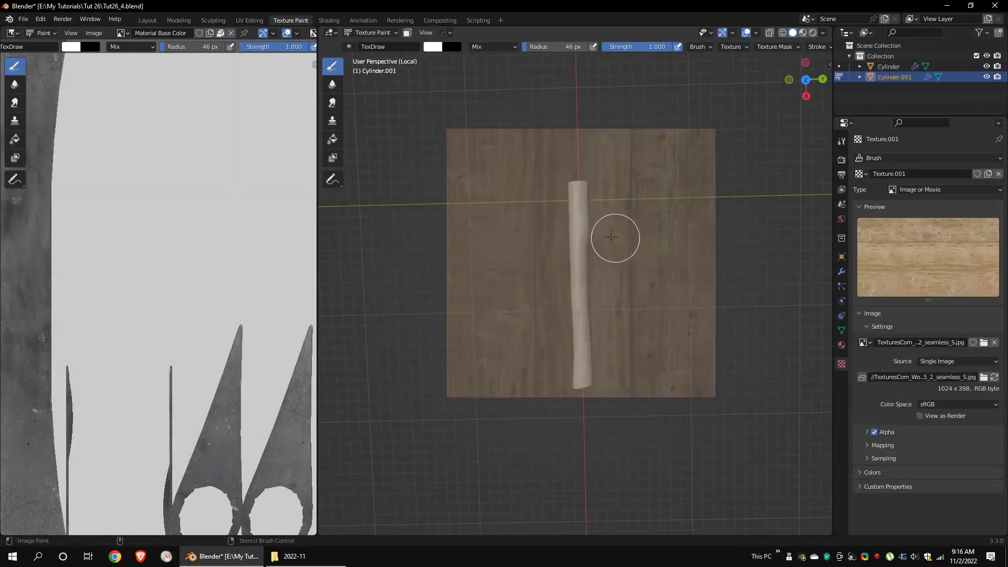
drag(574, 198, 582, 209)
click(371, 32)
click(368, 44)
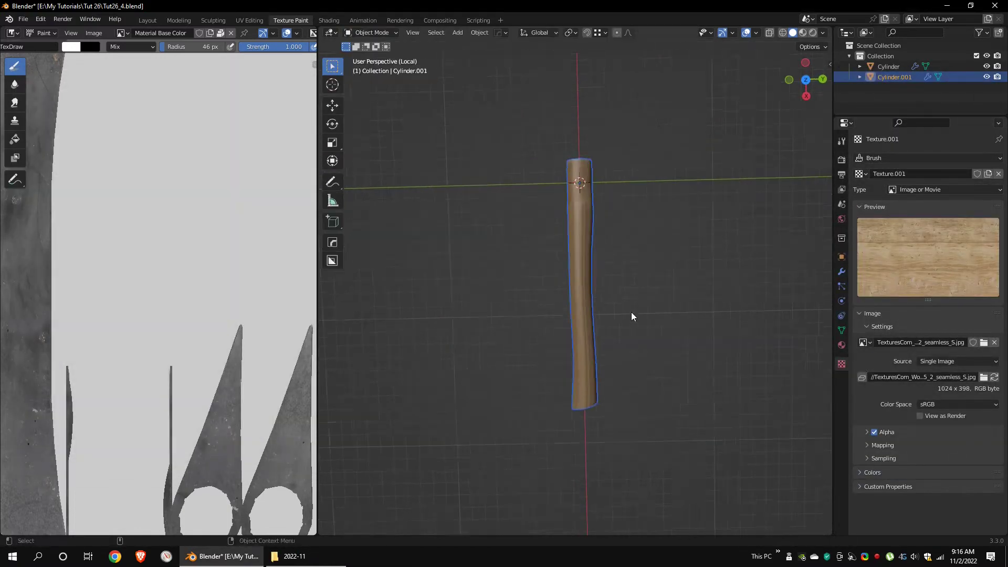
Mark a seam lengthwise along the handle's side and around its end caps in Edit Mode
mouse_move(631, 312)
middle_down()
mouse_move(613, 266)
mouse_move(615, 279)
middle_up()
key(Tab)
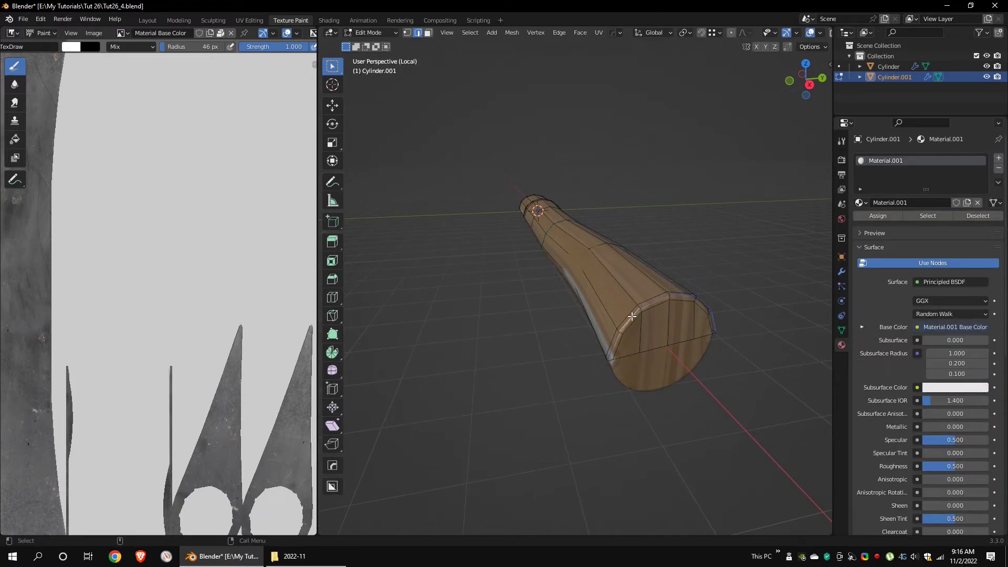
middle_drag(631, 316, 468, 342)
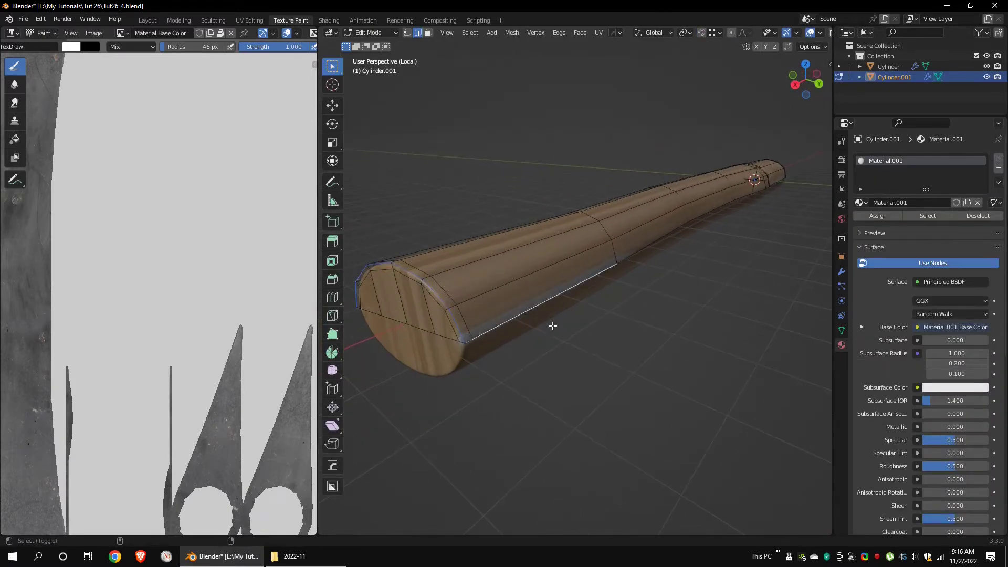
middle_drag(552, 325, 551, 281)
middle_drag(663, 284, 593, 324)
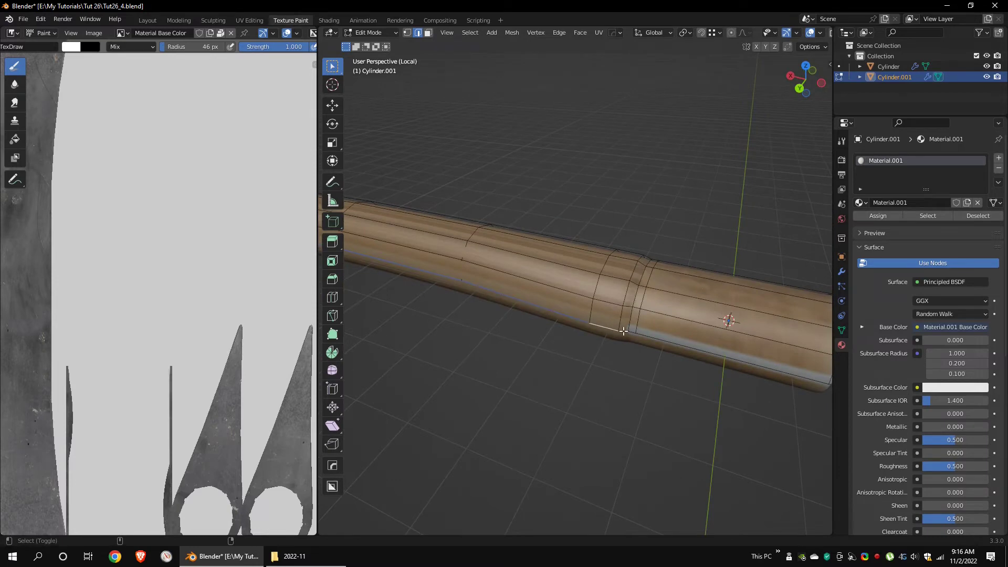
middle_drag(713, 350, 568, 431)
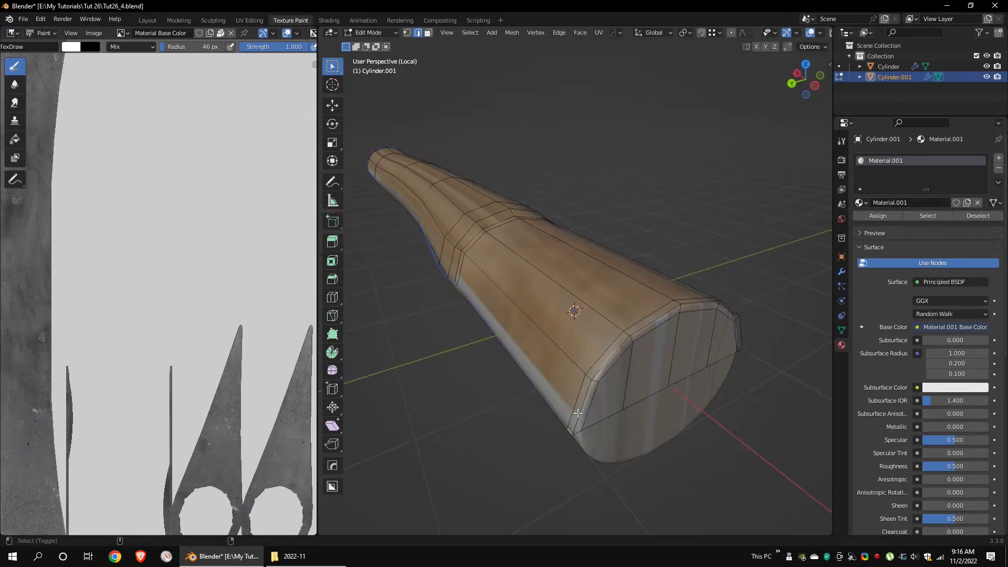
click(558, 32)
click(597, 226)
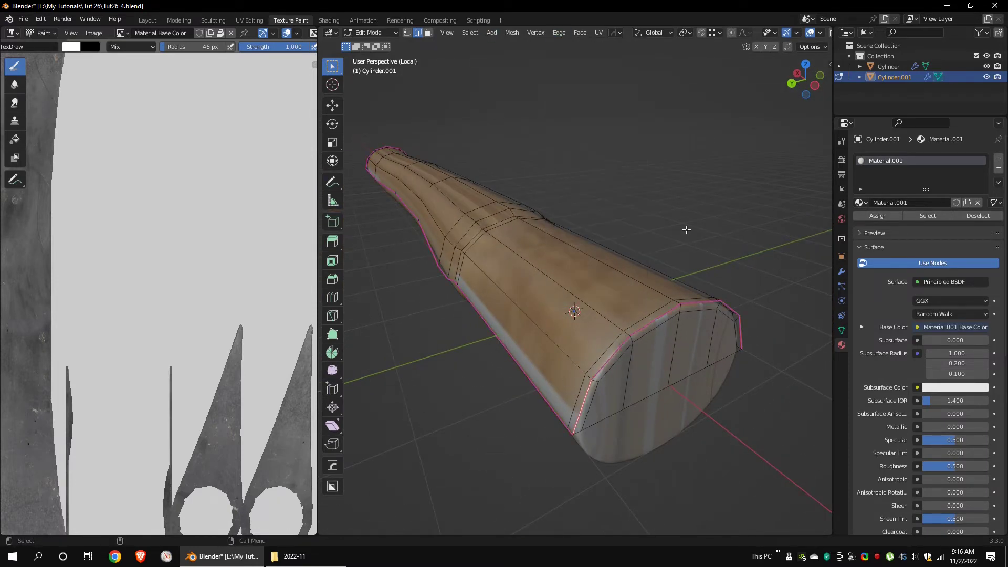
Apply the handle's Mirror modifier in Object Mode
scroll(641, 205, down, 5)
drag(705, 157, 392, 404)
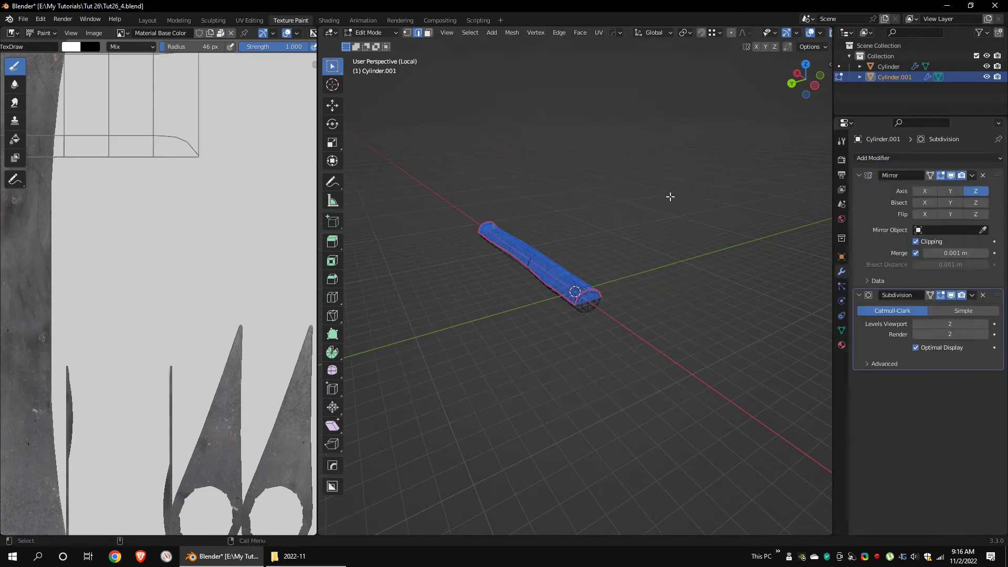
key(Tab)
click(973, 176)
click(965, 188)
Select the handle's entire mesh, unwrap it along the seams and check the layout in the UV Editing workspace
key(Tab)
key(1)
drag(680, 171, 412, 344)
key(u)
click(658, 265)
scroll(223, 268, down, 5)
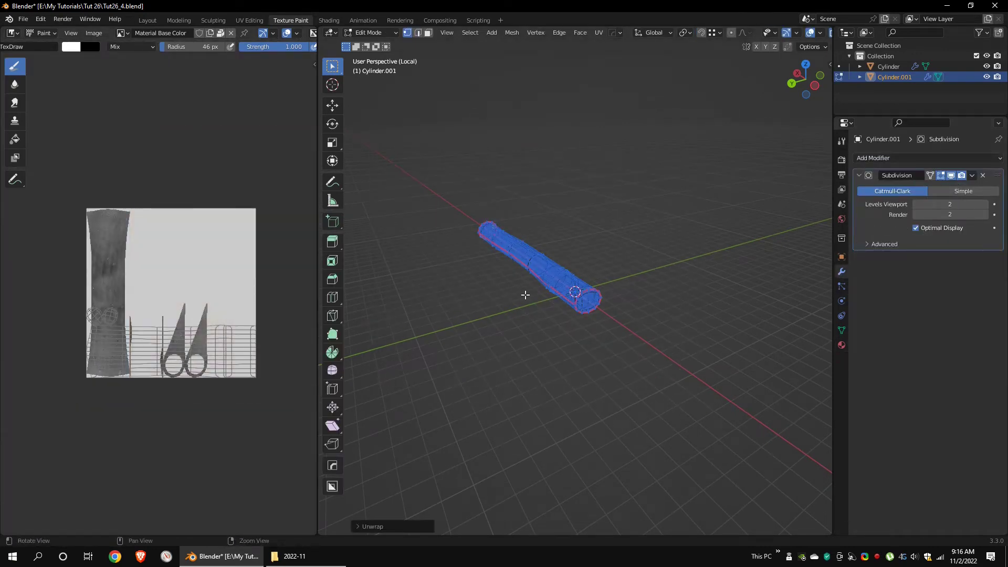
click(250, 19)
scroll(243, 299, down, 3)
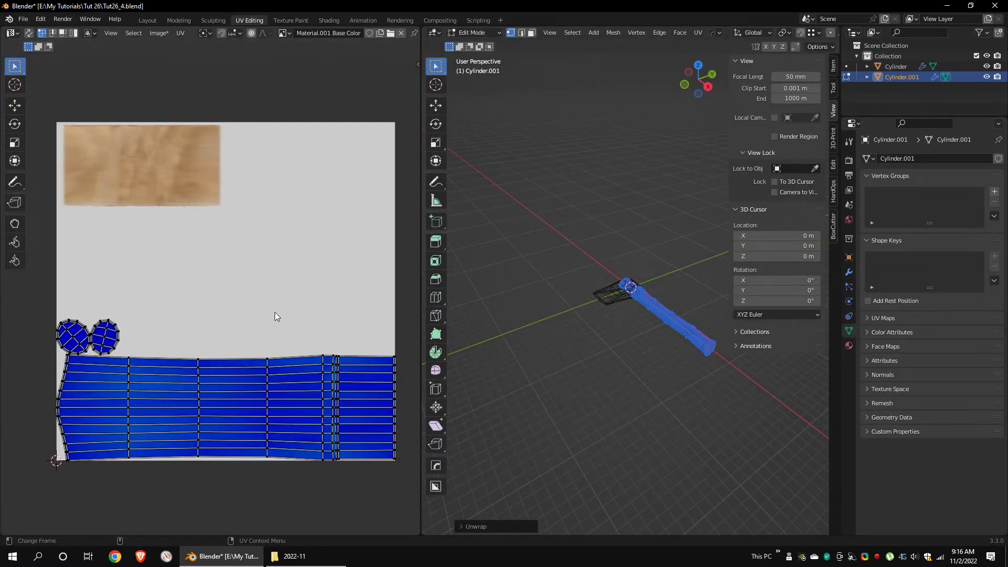
Return to texture painting with Material Preview shading and paint the wood texture along the handle's upper face
click(147, 20)
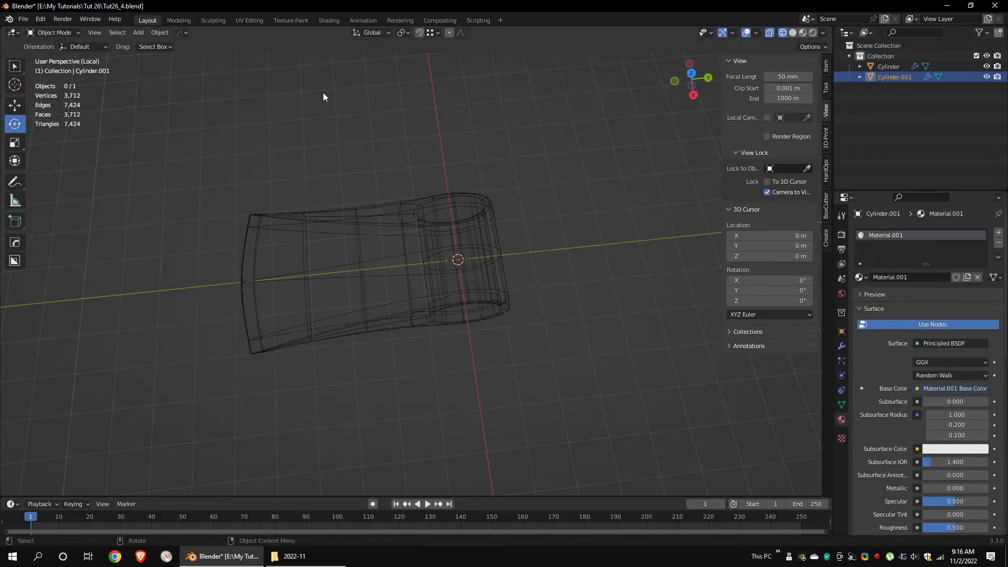
click(291, 20)
mouse_move(594, 189)
middle_down()
mouse_move(716, 241)
mouse_move(754, 288)
mouse_move(730, 278)
mouse_move(452, 295)
mouse_move(598, 203)
middle_up()
key(shift+z)
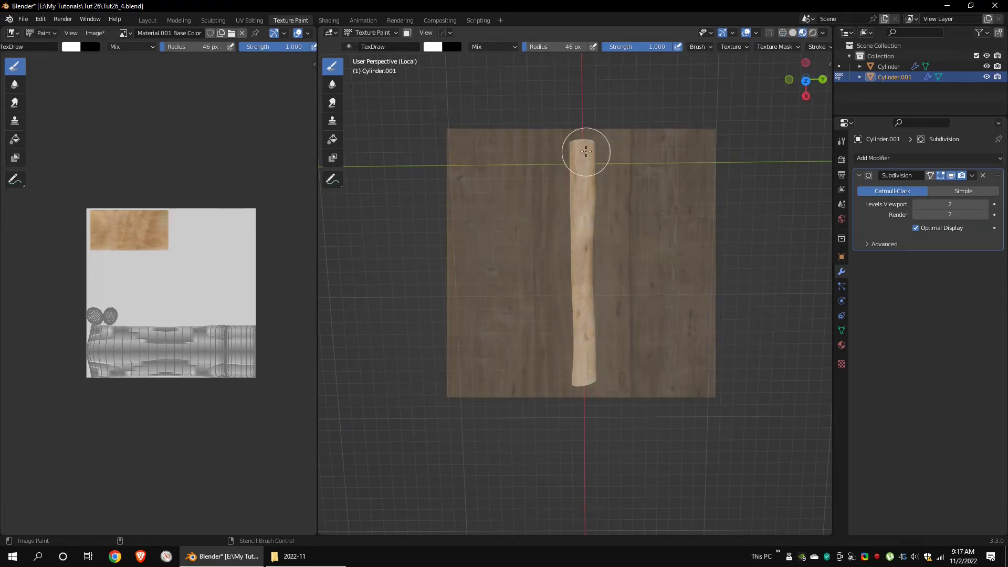
drag(576, 359, 580, 375)
mouse_move(582, 371)
middle_down()
mouse_move(562, 355)
mouse_move(572, 331)
middle_up()
click(842, 141)
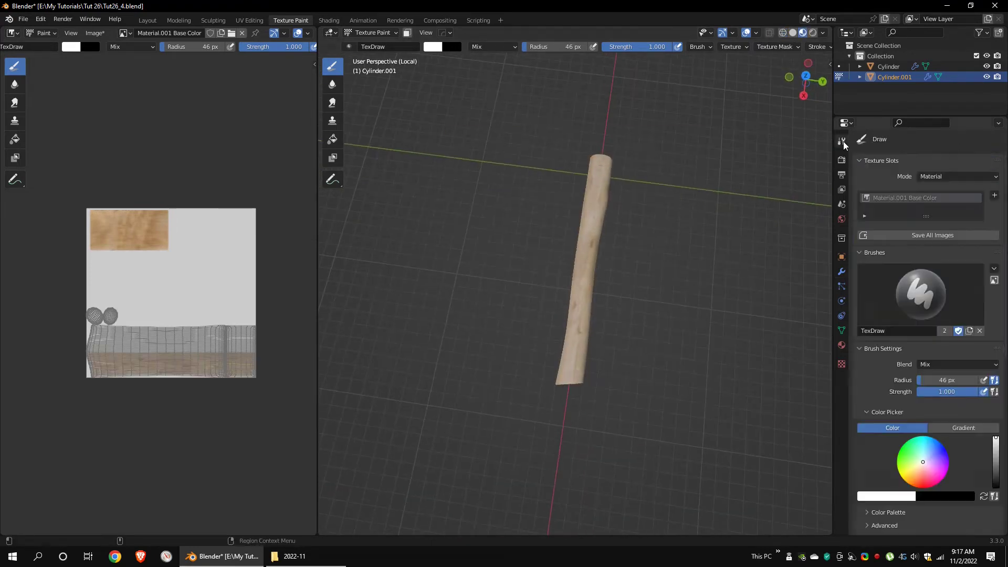
scroll(913, 278, down, 1)
Paint the wood texture along the remaining long sides of the handle through the stencil
mouse_move(638, 276)
middle_down()
mouse_move(715, 272)
mouse_move(588, 176)
mouse_move(579, 187)
mouse_move(516, 181)
middle_up()
drag(503, 164, 505, 357)
drag(499, 178, 503, 210)
middle_drag(504, 210, 677, 362)
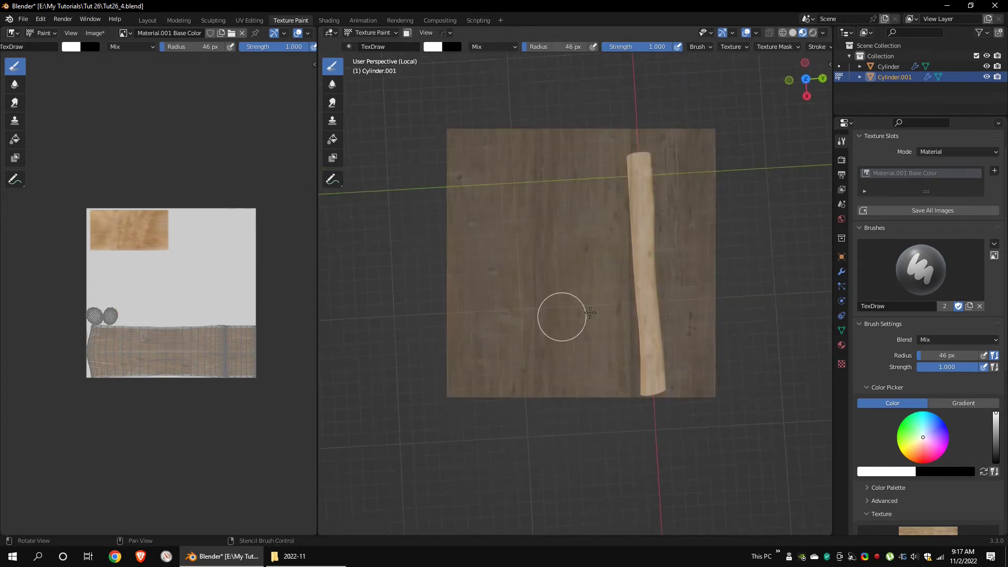
shift+middle_drag(687, 305, 598, 294)
middle_drag(559, 367, 672, 257)
Set the stencil texture's angle to 0° and paint along the handle laid out parallel to the grain
scroll(924, 357, down, 10)
click(963, 386)
text(0)
key(Return)
middle_drag(722, 299, 709, 292)
mouse_move(691, 280)
mouse_down()
mouse_move(490, 276)
mouse_move(684, 279)
mouse_up()
mouse_move(708, 289)
middle_down()
mouse_move(717, 351)
mouse_move(729, 266)
middle_up()
Set the brush radius to 25 px
scroll(718, 350, up, 4)
scroll(717, 351, down, 2)
scroll(969, 294, up, 8)
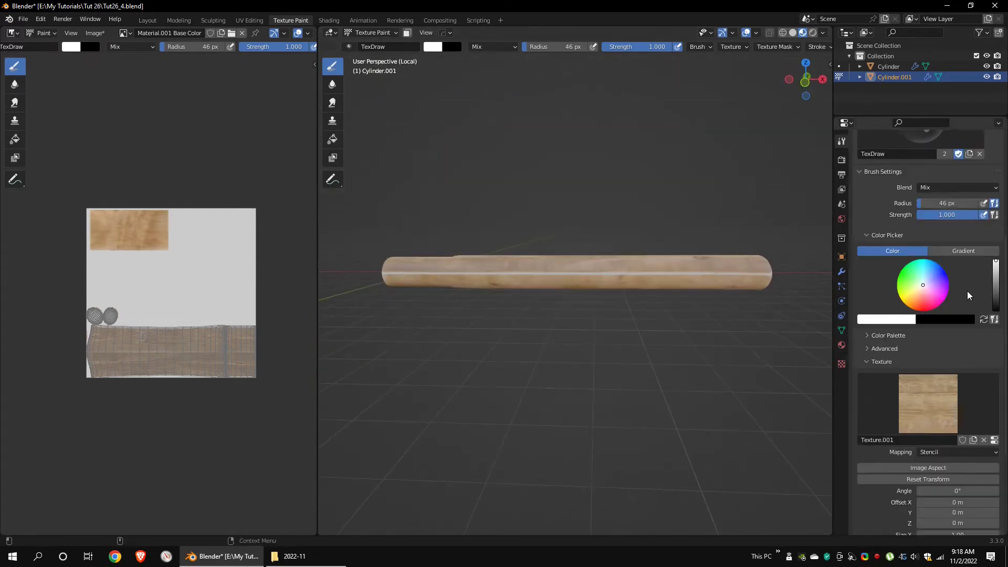
click(948, 266)
text(25)
key(Return)
scroll(719, 285, down, 5)
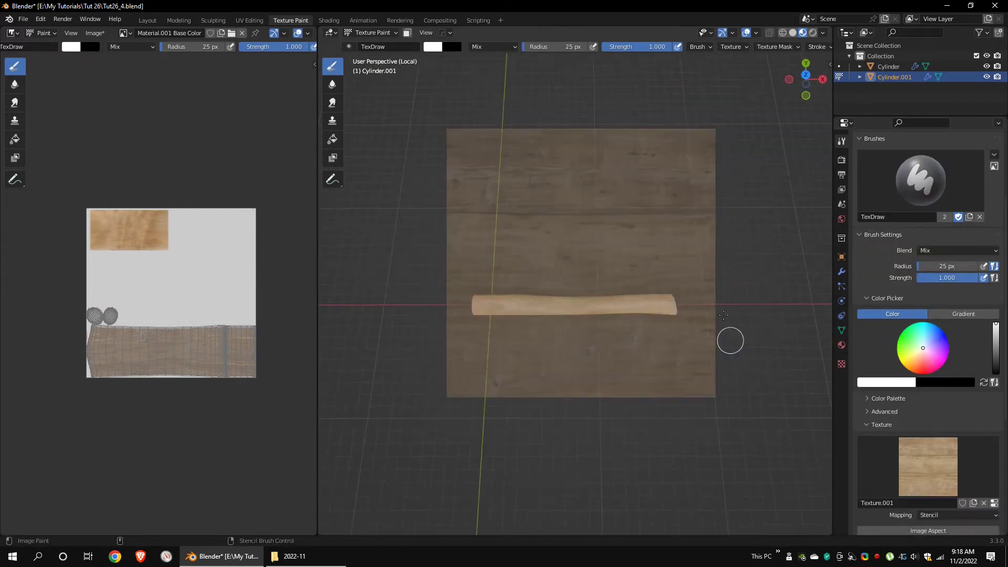
Paint wood over the handle's unpainted seam line and end caps, and save all painted images
middle_drag(723, 314, 534, 294)
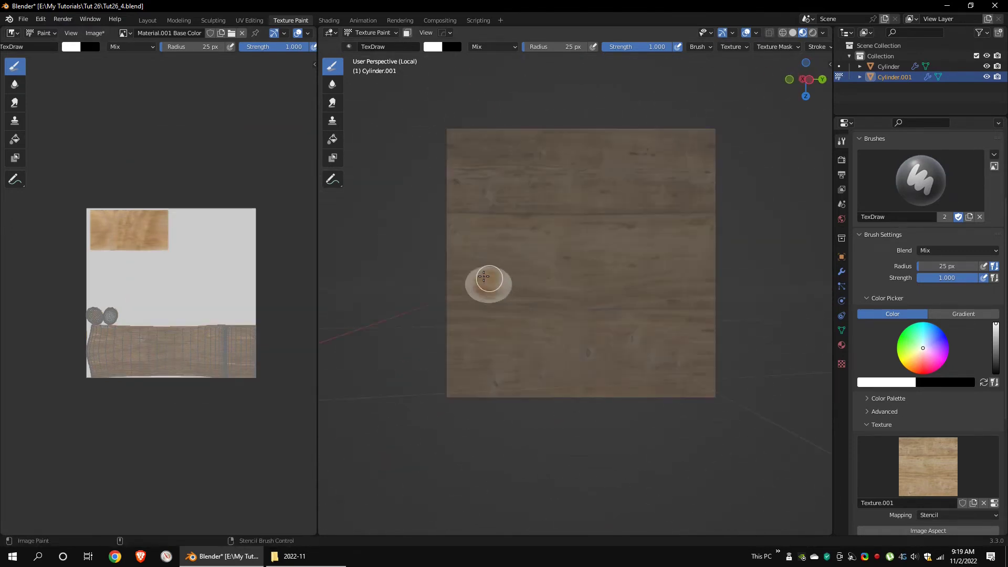
middle_drag(779, 225, 688, 145)
middle_drag(669, 201, 546, 286)
scroll(982, 231, up, 5)
click(978, 231)
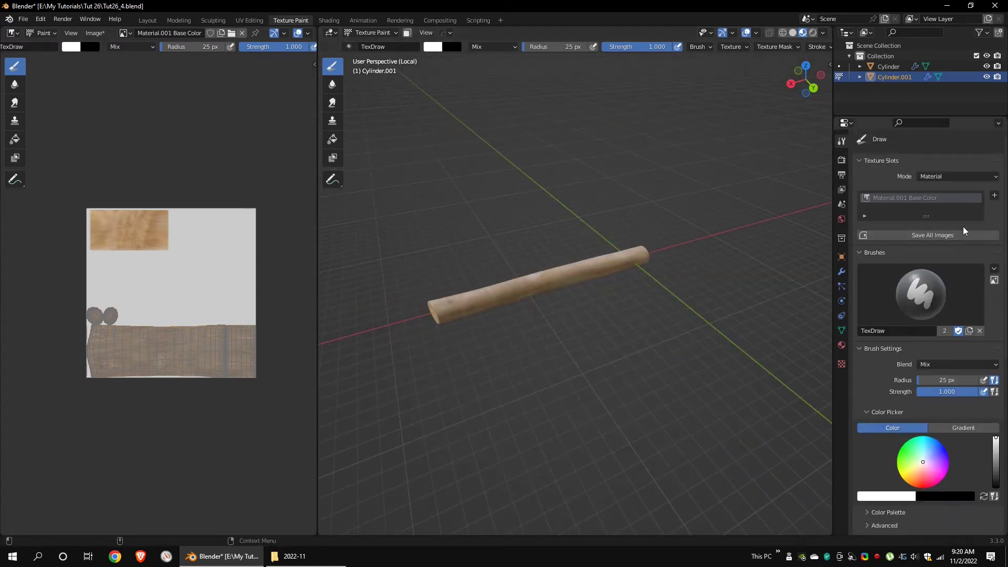
Return to Object Mode outside local view and open the Shading workspace with an enlarged node editor
click(373, 33)
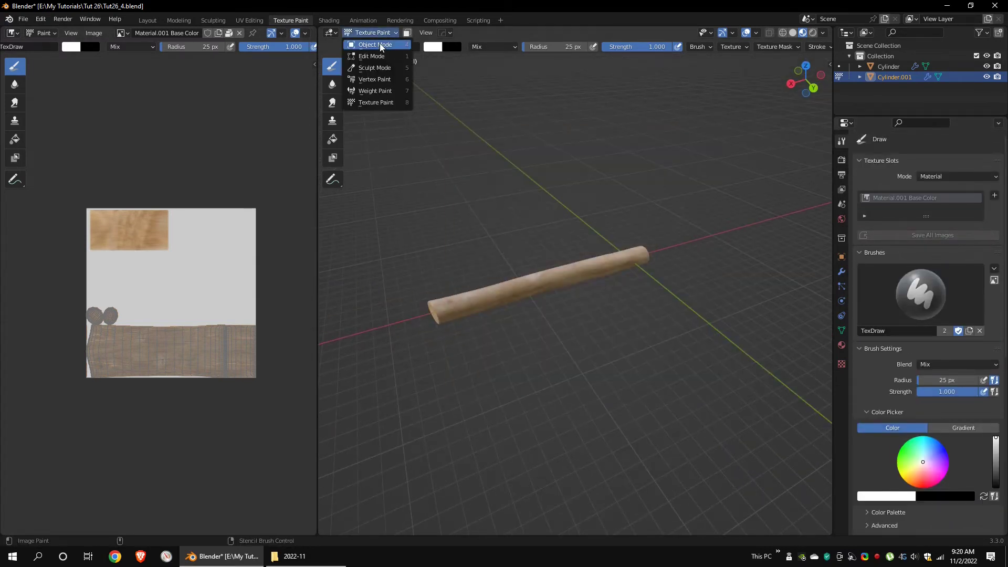
click(380, 43)
middle_drag(361, 63, 480, 173)
click(329, 20)
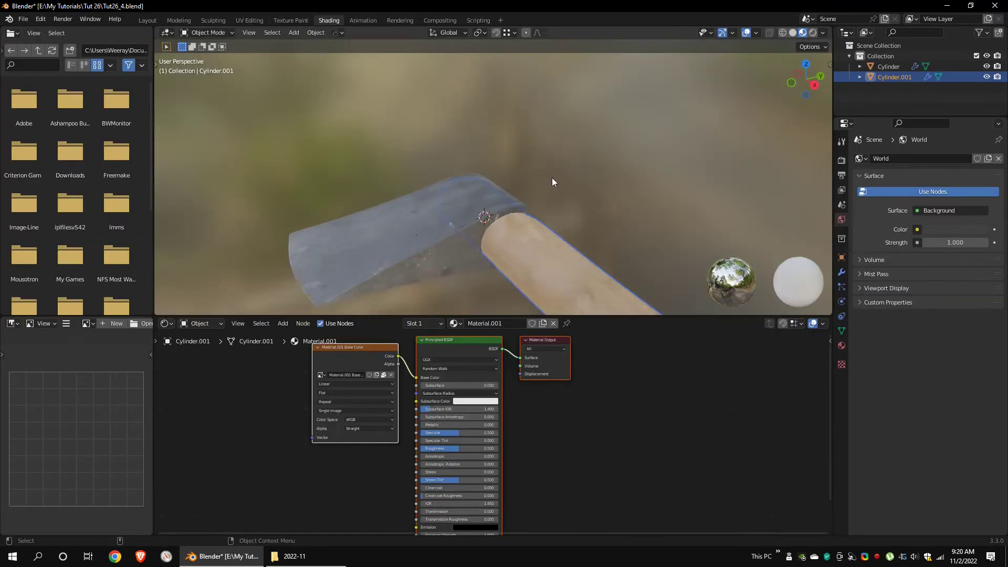
mouse_move(552, 178)
middle_down()
mouse_move(580, 237)
mouse_move(474, 172)
mouse_move(640, 313)
middle_up()
drag(640, 314, 640, 224)
Move the handle's Base Color image node away from the shader and connect its Color output to Roughness
drag(354, 307, 268, 318)
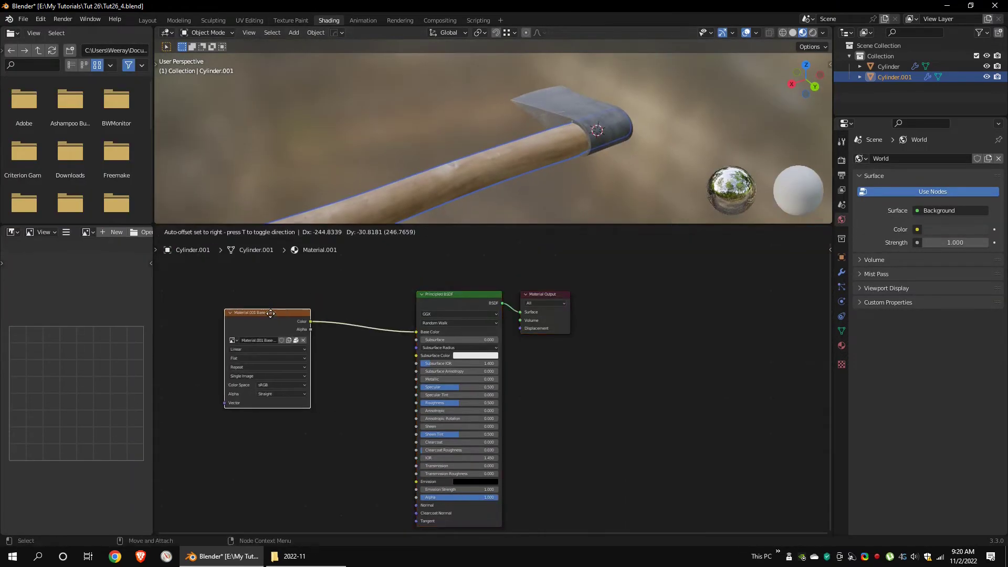
middle_drag(268, 317, 350, 315)
drag(351, 315, 499, 399)
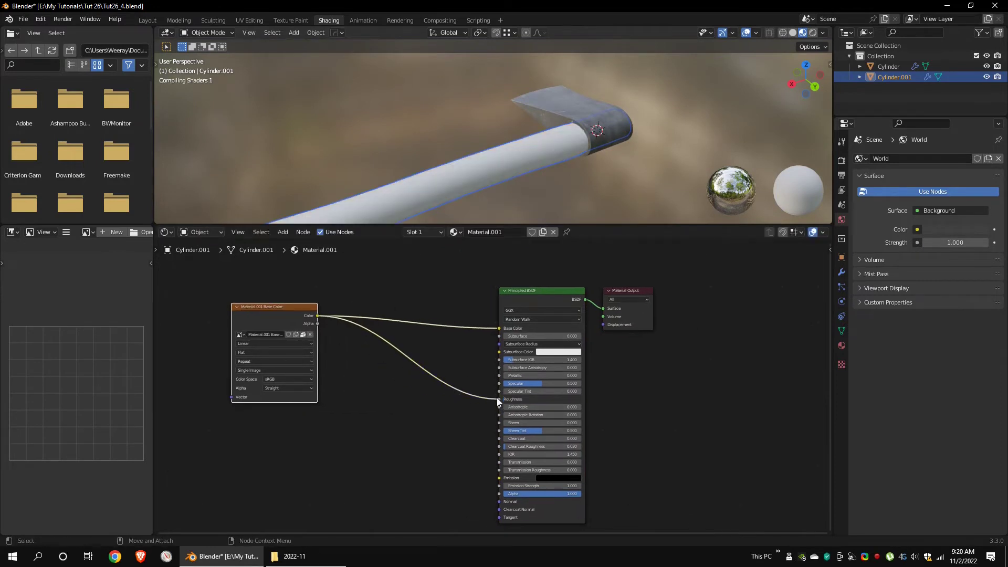
Insert a ColorRamp node into the handle's Roughness link and flip its gradient to run from white to black
click(283, 231)
mouse_move(304, 292)
mouse_move(313, 322)
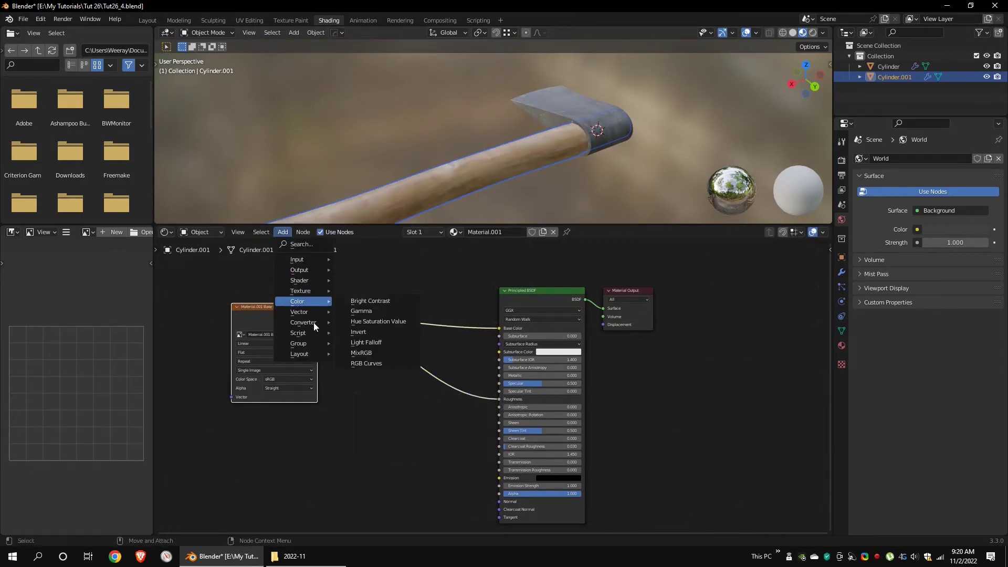
click(370, 332)
click(407, 368)
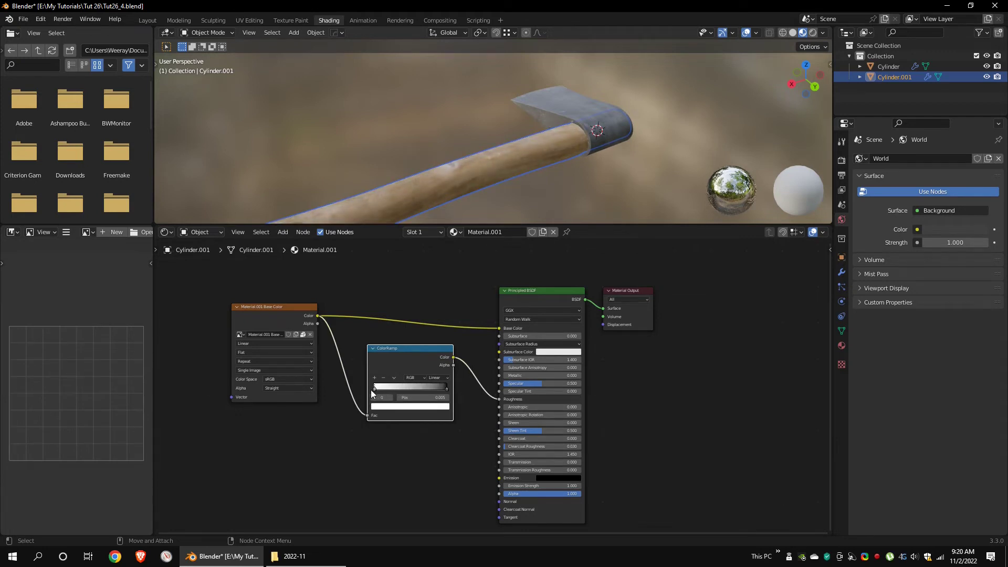
Move the ColorRamp's white and black stops closer together to sharpen the contrast of the handle's roughness
alt+drag(516, 122, 623, 122)
scroll(567, 138, up, 4)
alt+middle_drag(623, 121, 567, 159)
alt+drag(546, 129, 535, 167)
scroll(465, 139, up, 5)
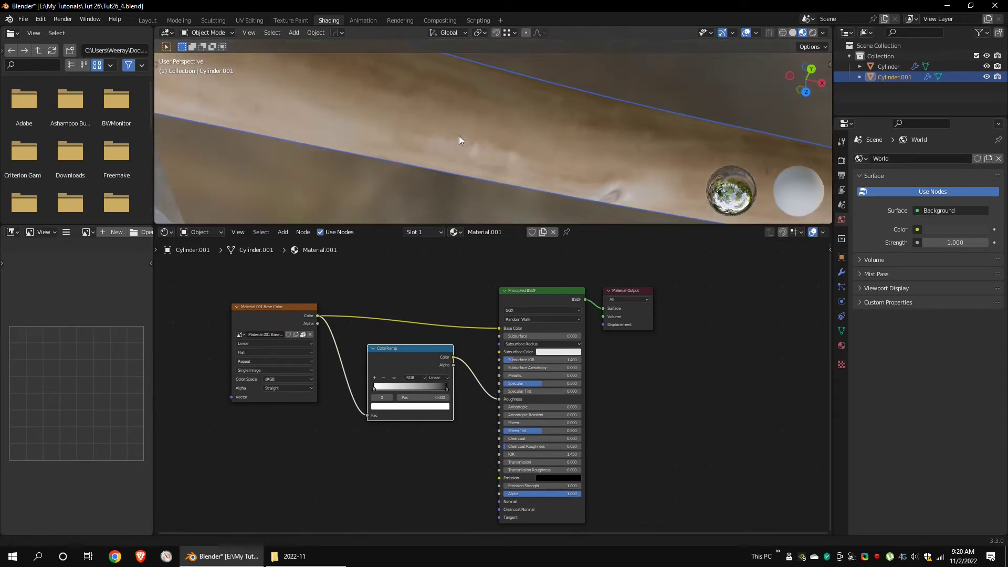
middle_drag(500, 148, 480, 89)
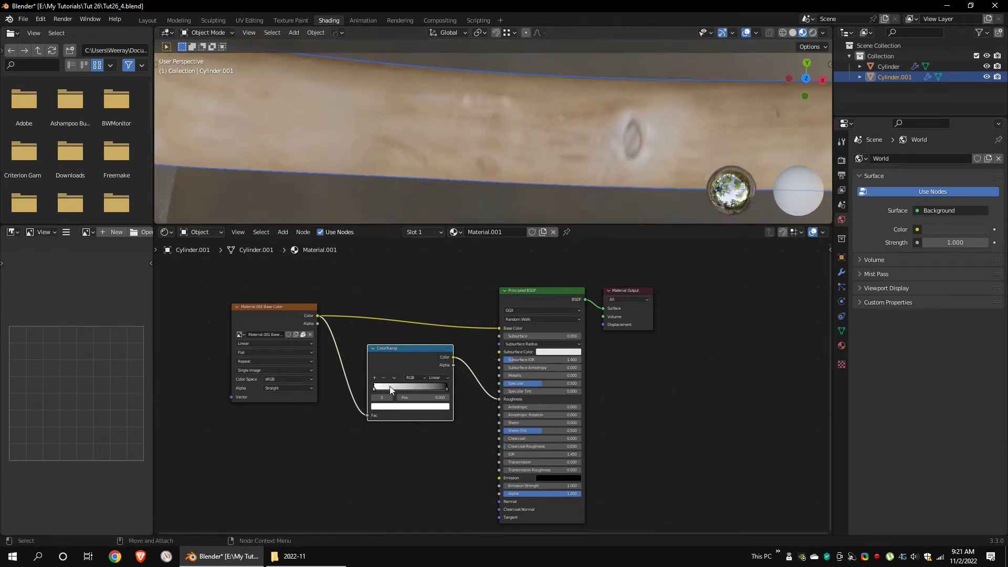
drag(441, 387, 392, 382)
middle_drag(593, 162, 553, 140)
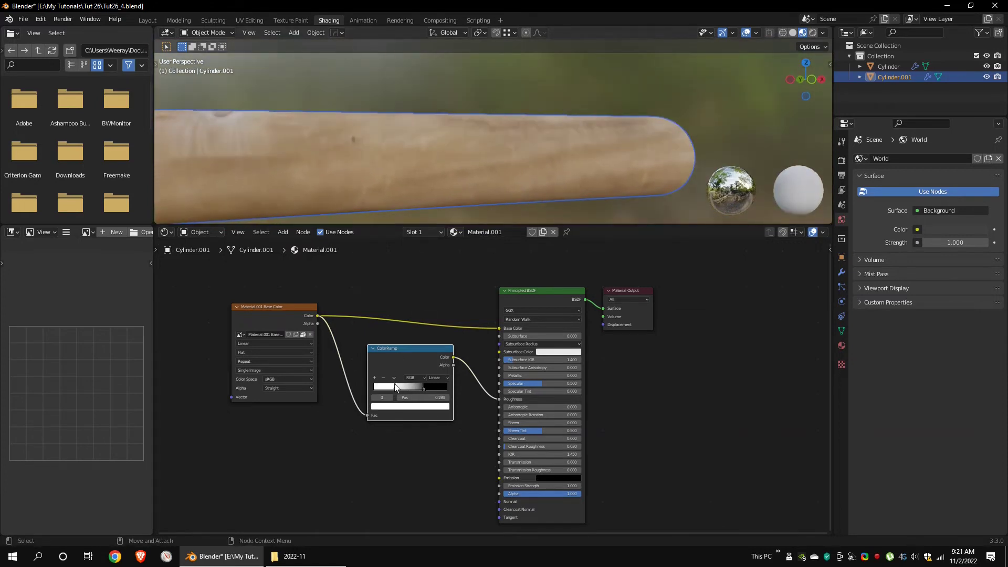
drag(395, 387, 390, 387)
middle_drag(530, 131, 311, 135)
mouse_move(424, 388)
mouse_down()
mouse_move(392, 388)
mouse_move(415, 388)
mouse_up()
mouse_move(530, 115)
middle_down()
mouse_move(566, 96)
mouse_move(530, 126)
middle_up()
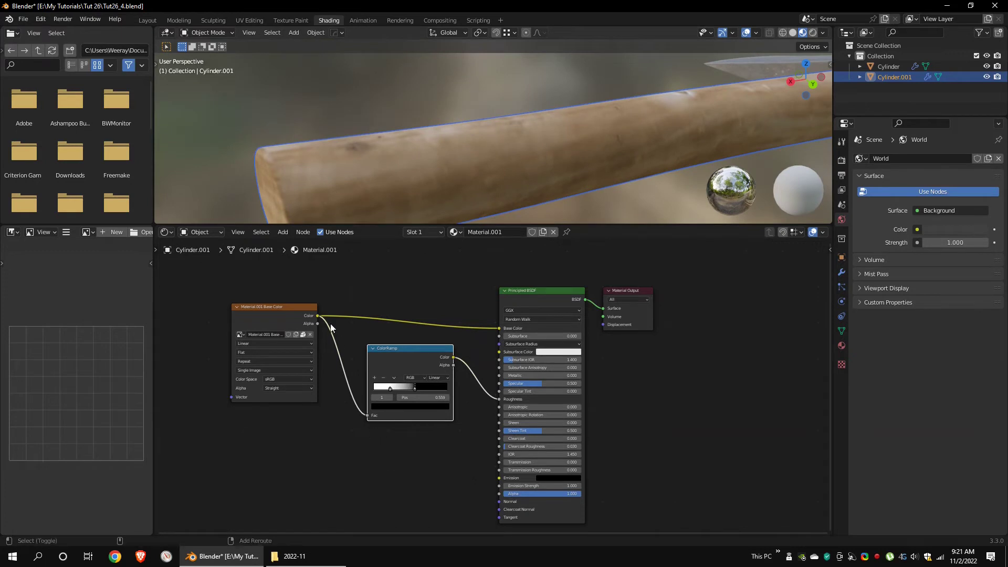
Add a Bump node linking the image's Color to Height and its Normal to the shader, with strength about 0.283
mouse_move(302, 312)
click(368, 313)
click(405, 462)
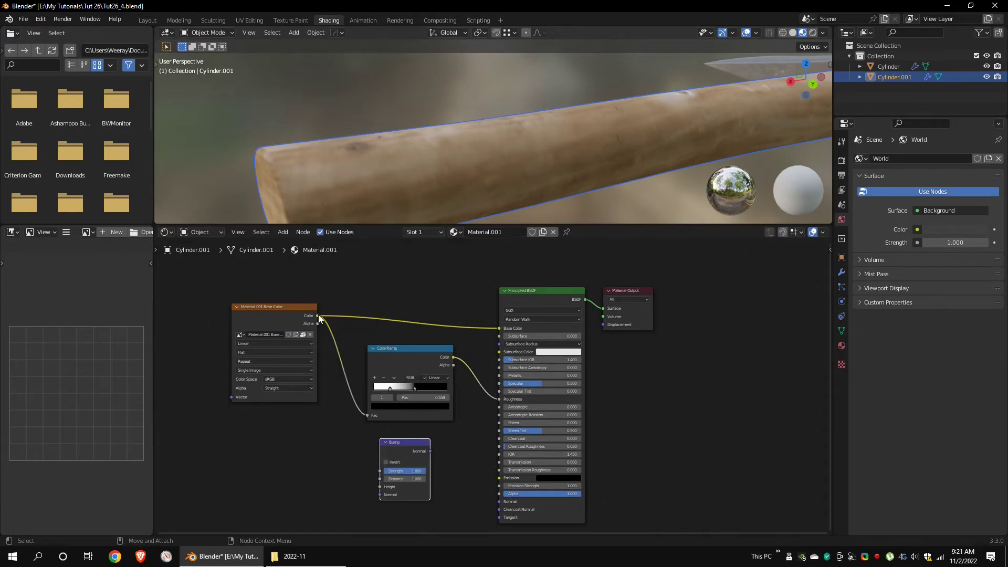
drag(496, 500, 498, 501)
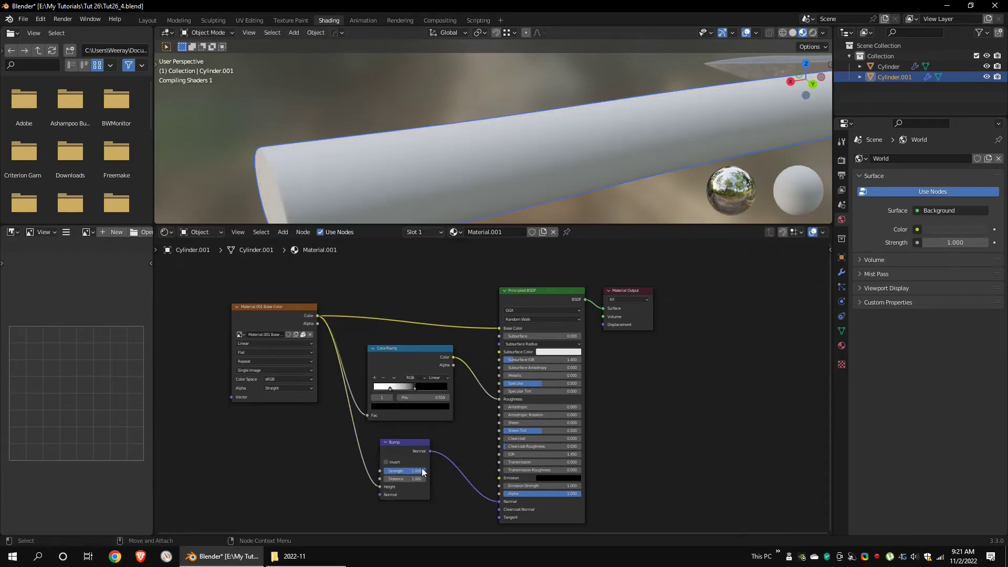
drag(421, 470, 392, 471)
scroll(516, 172, down, 5)
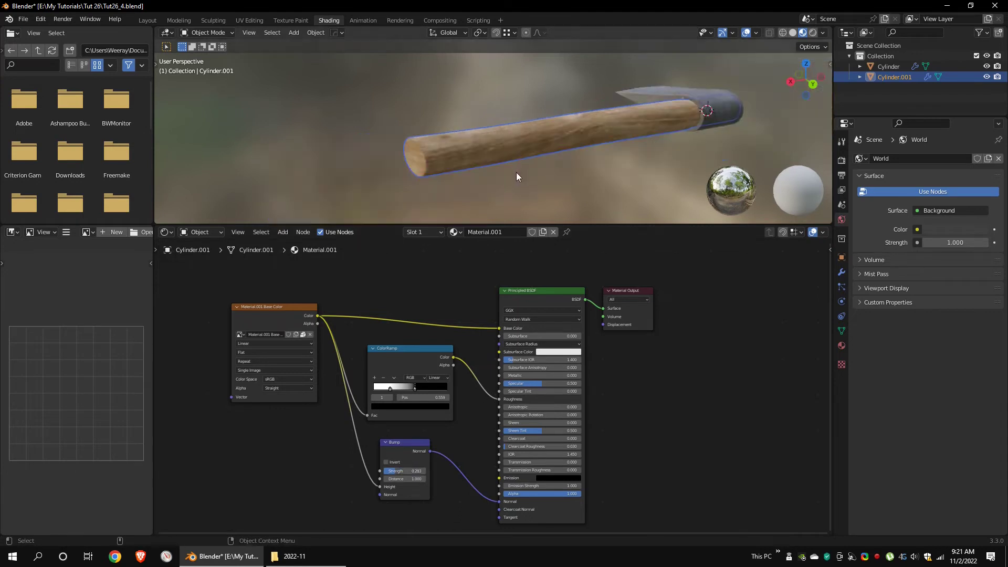
Move the ColorRamp's light stop to the start and its dark stop to about 0.737, and darken the light stop's color
middle_drag(515, 173, 549, 110)
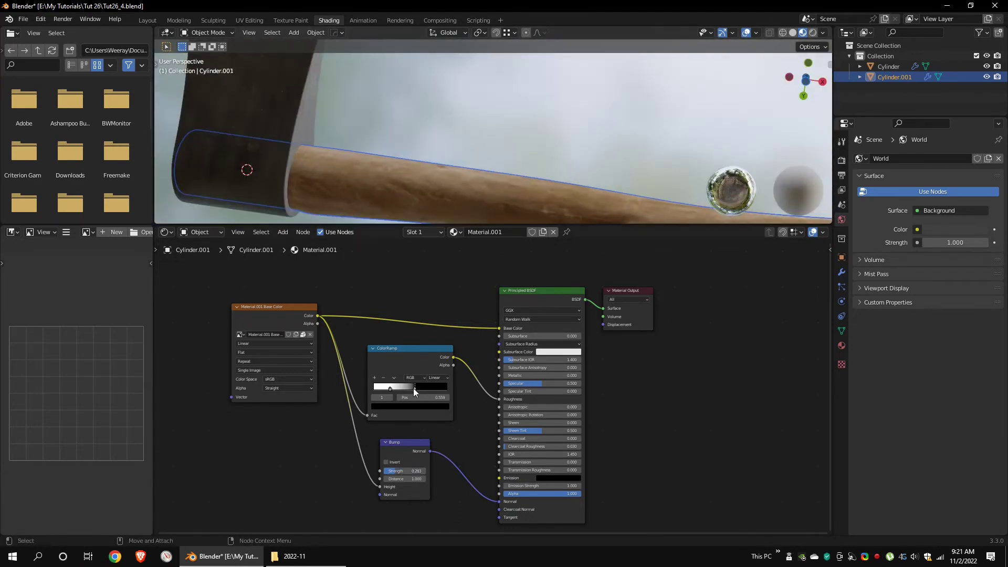
drag(408, 391, 413, 392)
drag(390, 389, 374, 389)
click(407, 407)
drag(432, 309, 432, 318)
alt+drag(462, 115, 527, 90)
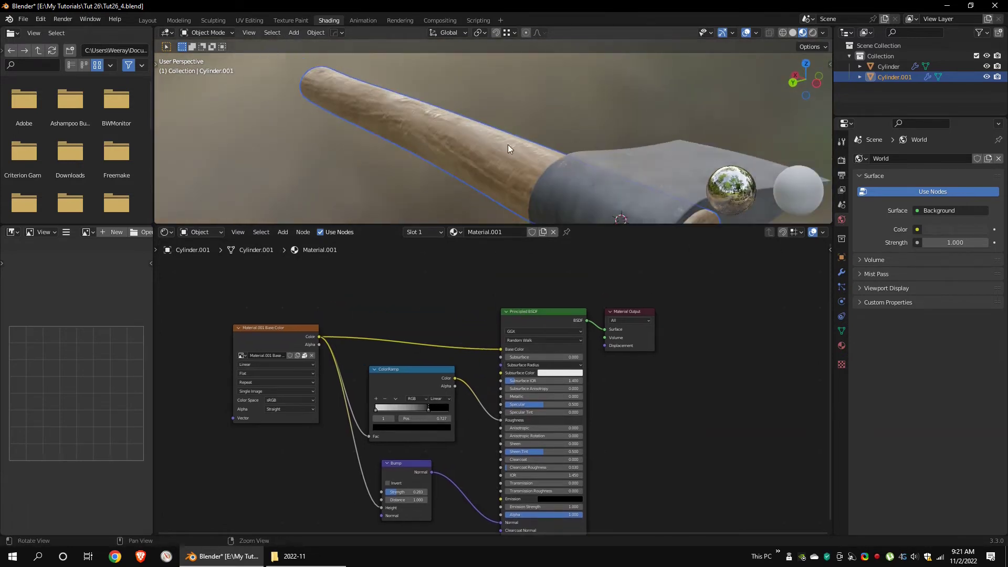
drag(407, 492, 408, 492)
Select the axe head and space its image texture and Material Output nodes away from the Principled BSDF
scroll(490, 152, down, 5)
alt+drag(490, 152, 567, 106)
scroll(560, 109, up, 4)
click(497, 173)
drag(433, 313, 280, 313)
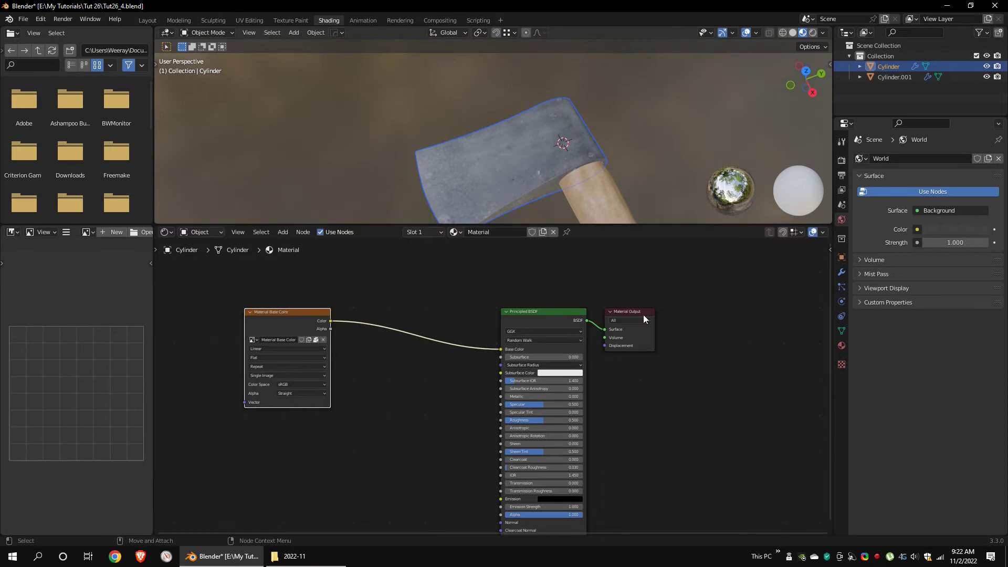
drag(643, 314, 737, 301)
Insert a Mix Shader between the axe head's Principled BSDF and Material Output nodes
click(283, 232)
mouse_move(306, 282)
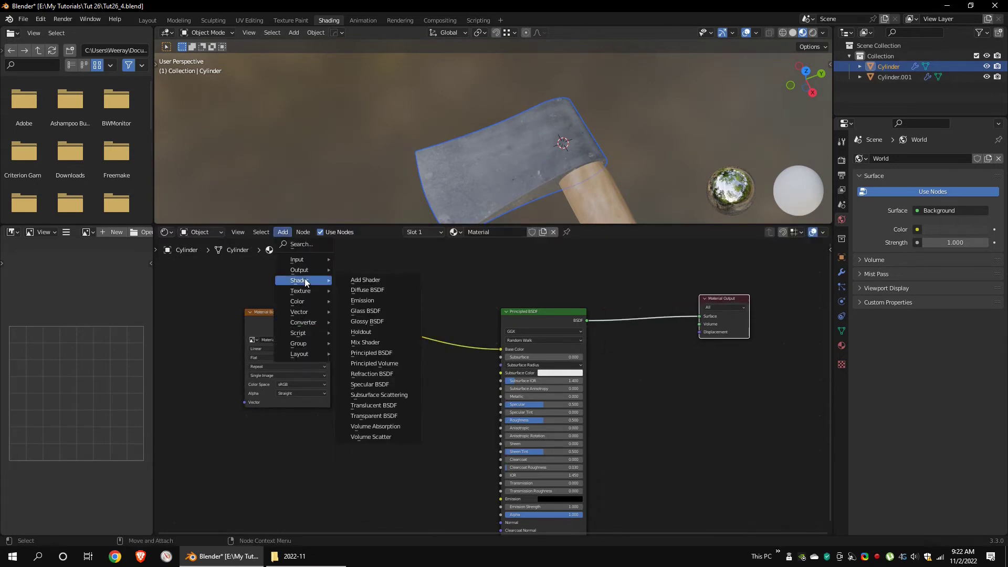
click(368, 342)
scroll(617, 360, down, 2)
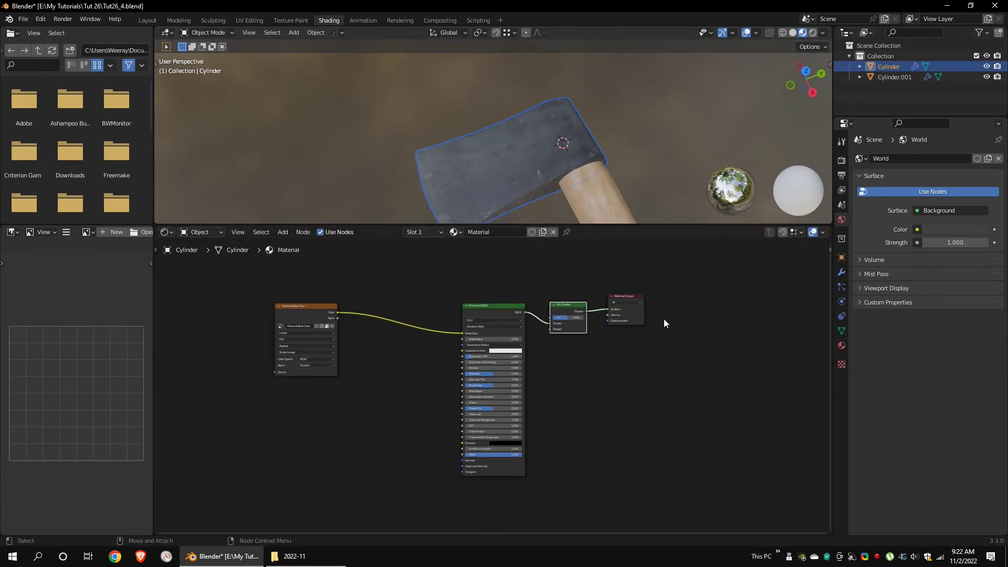
click(635, 315)
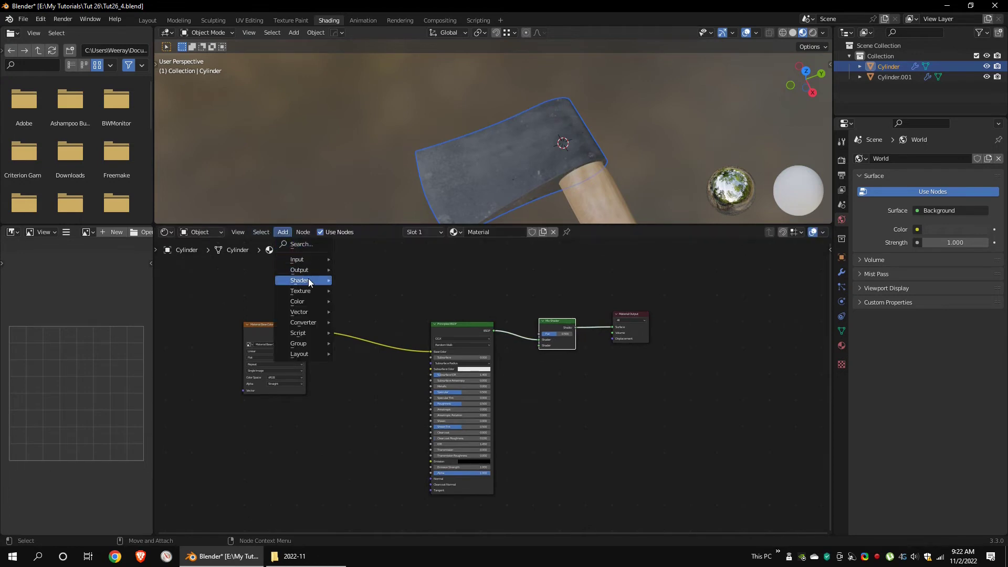
Add a second Principled BSDF below the first and link its BSDF output to the Mix Shader's second Shader input
mouse_move(310, 281)
click(368, 353)
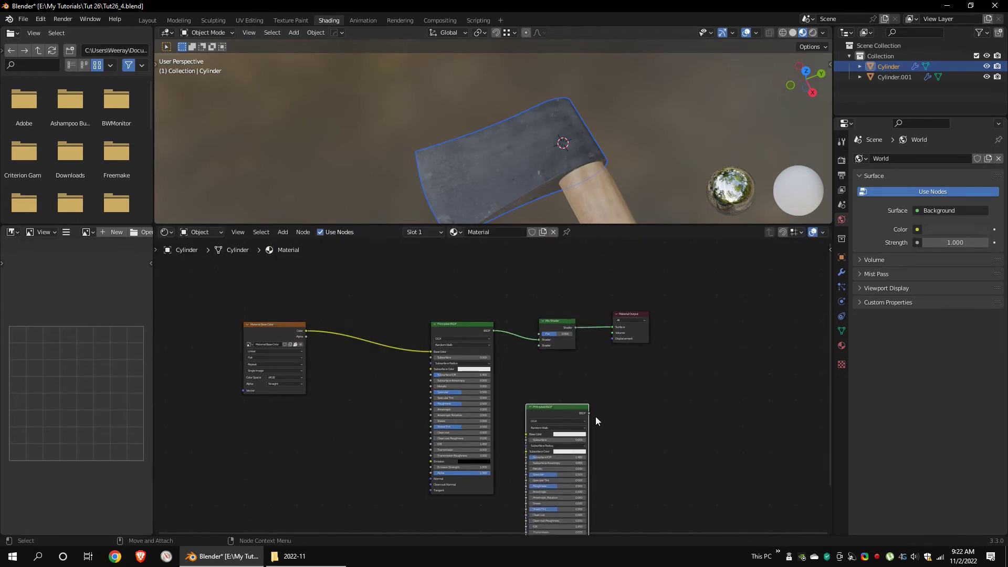
drag(535, 354, 590, 413)
drag(587, 413, 608, 406)
drag(539, 347, 539, 345)
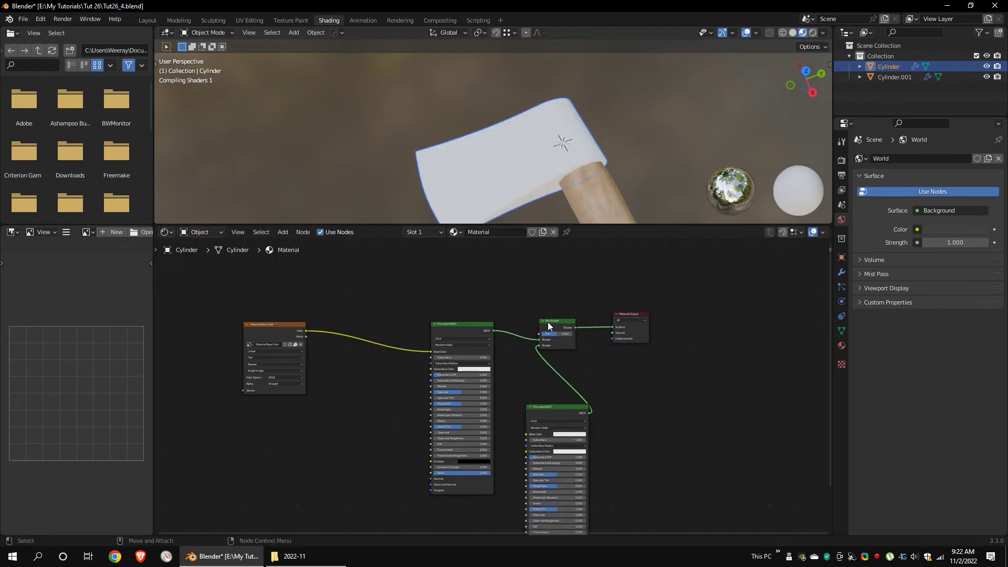
Add an Image Texture node above the shaders and link its Color output to the Mix Shader's Fac input
key(shift+a)
mouse_move(310, 348)
click(367, 351)
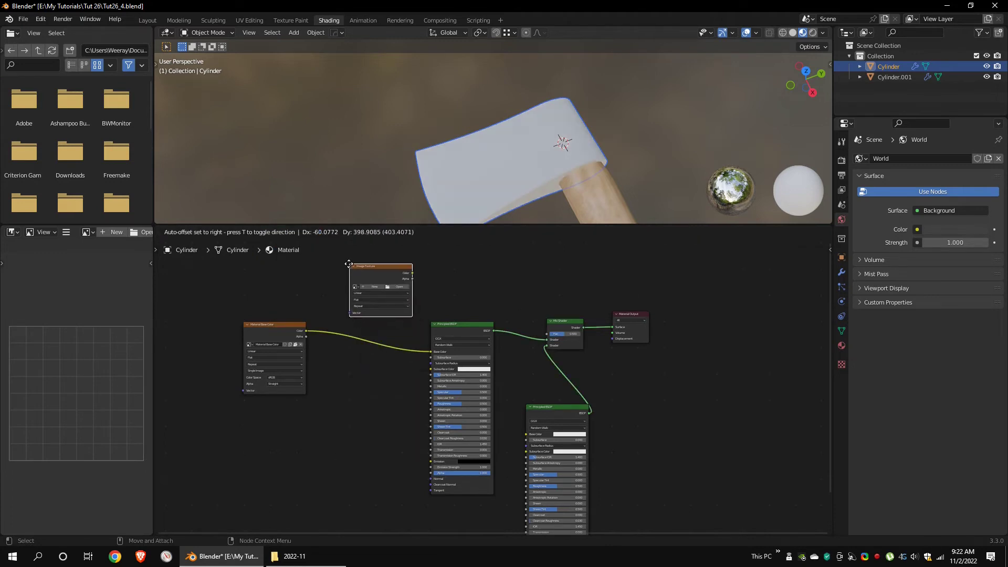
click(379, 290)
drag(410, 272, 546, 334)
Create a new black 1024 px image named metal_mask in the new Image Texture node
scroll(458, 295, up, 1)
scroll(466, 185, up, 2)
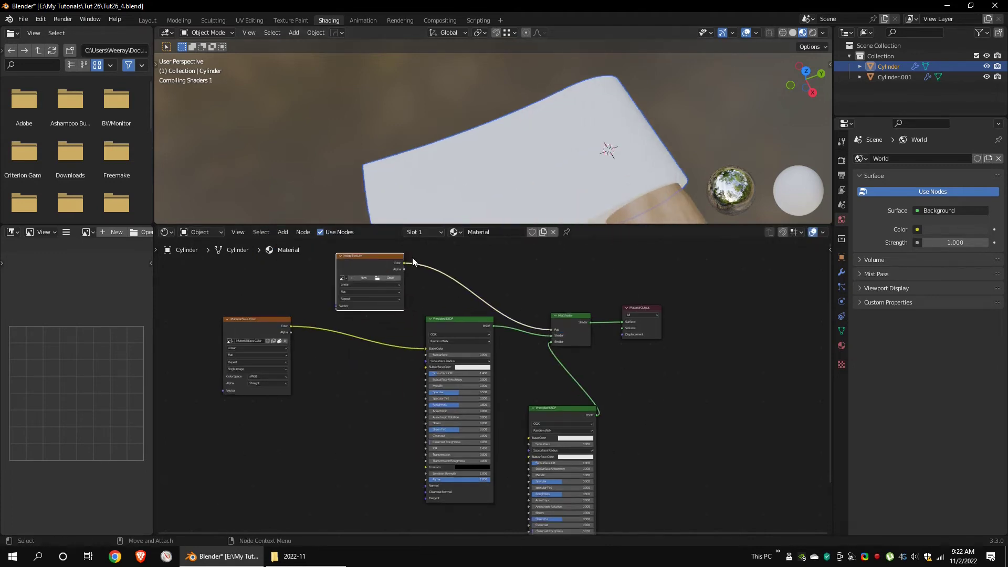
shift+middle_drag(568, 131, 581, 117)
click(363, 277)
click(383, 294)
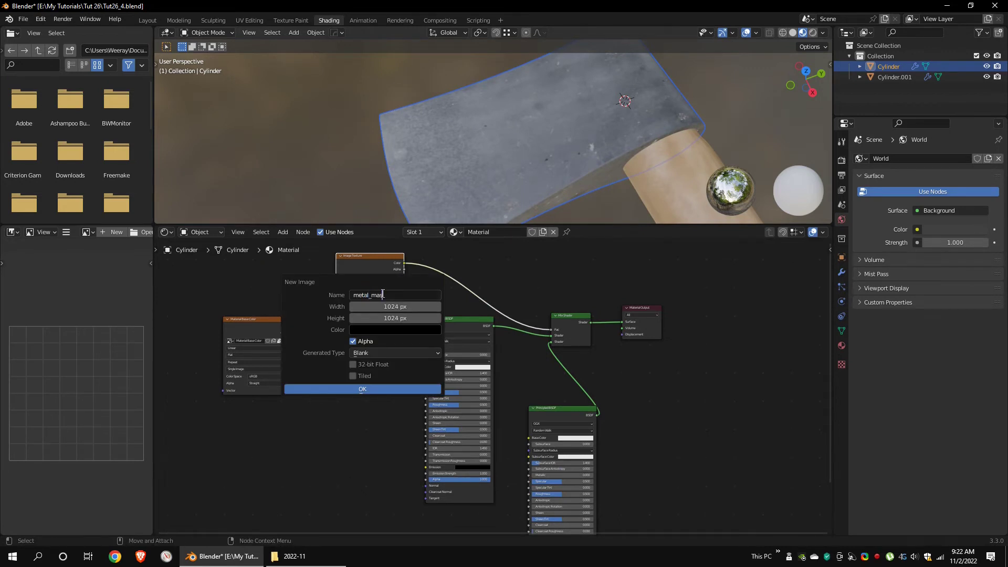
click(380, 387)
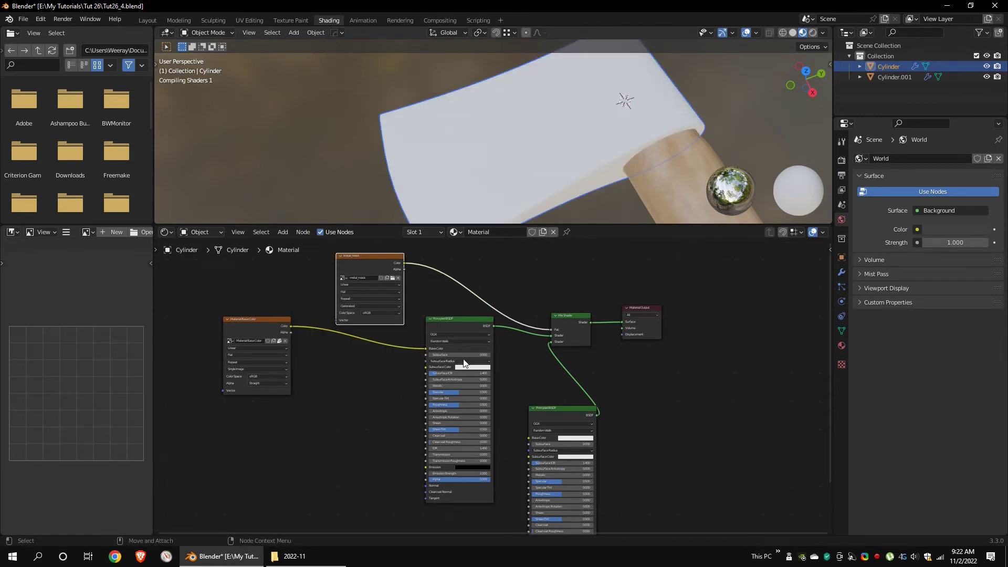
Move both Principled BSDF nodes away from the Mix Shader and set the second one's Metallic to 1.000
drag(549, 408, 530, 406)
drag(451, 319, 430, 319)
drag(532, 406, 508, 390)
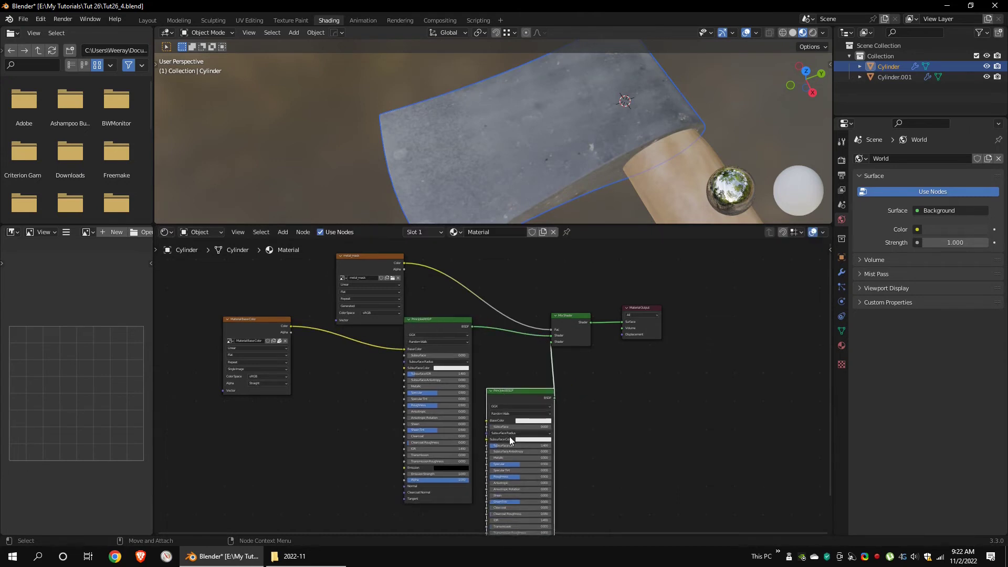
scroll(509, 437, up, 2)
drag(498, 484, 570, 472)
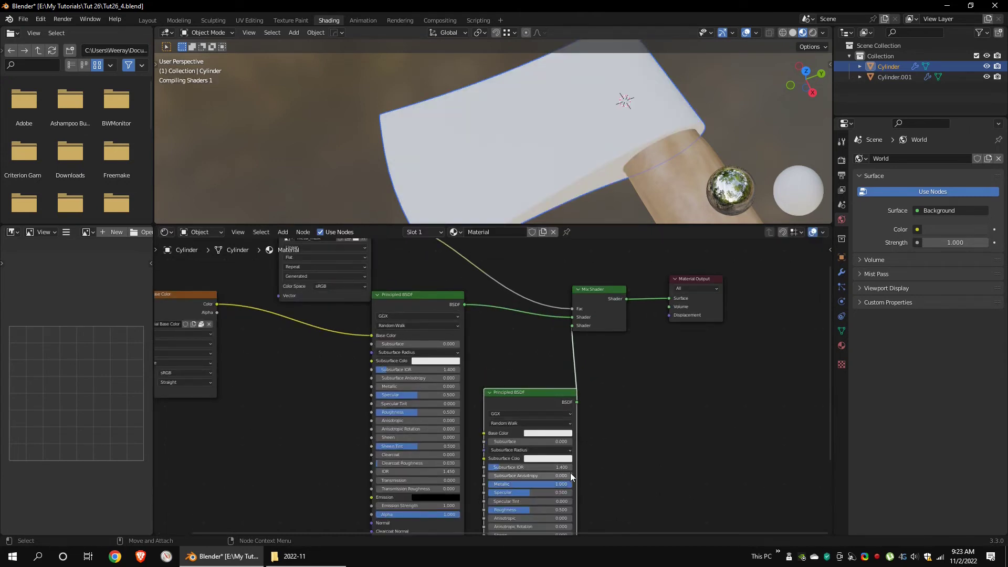
Add a ColorRamp linking the Material Base Color image's Color to its Fac and its Color to the first Principled BSDF's Roughness
middle_drag(192, 319, 317, 312)
drag(299, 289, 246, 295)
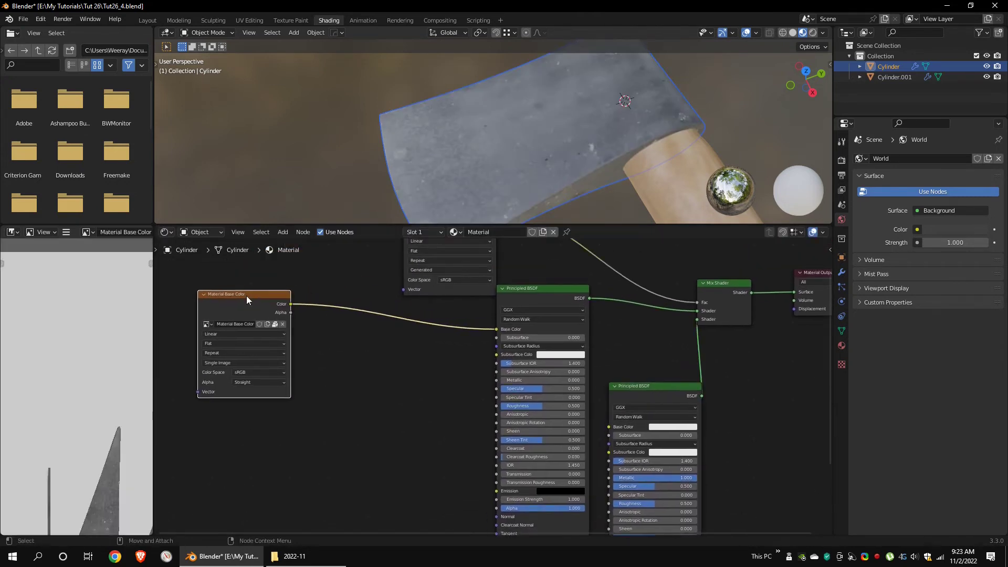
click(283, 231)
mouse_move(292, 324)
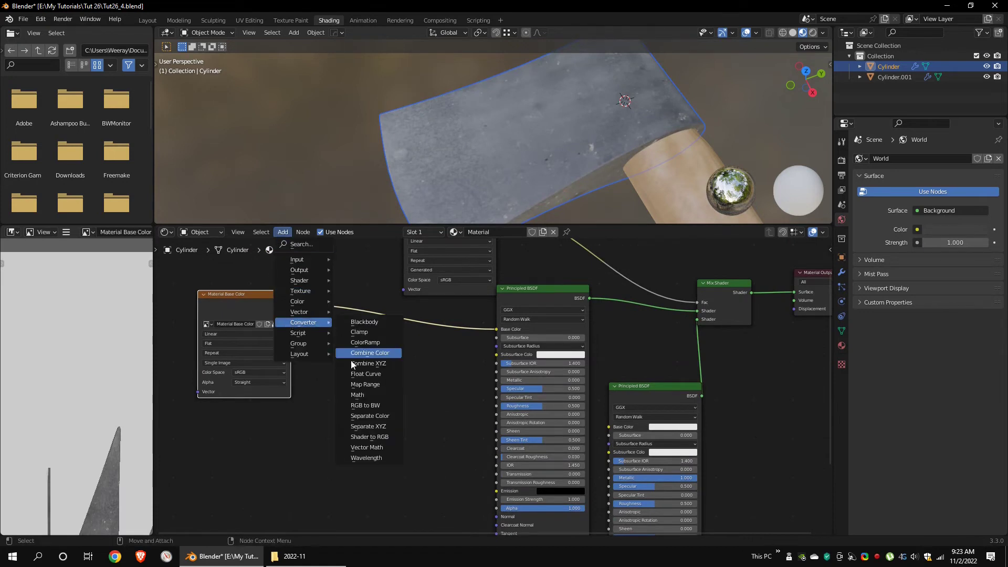
click(366, 342)
drag(290, 304, 334, 423)
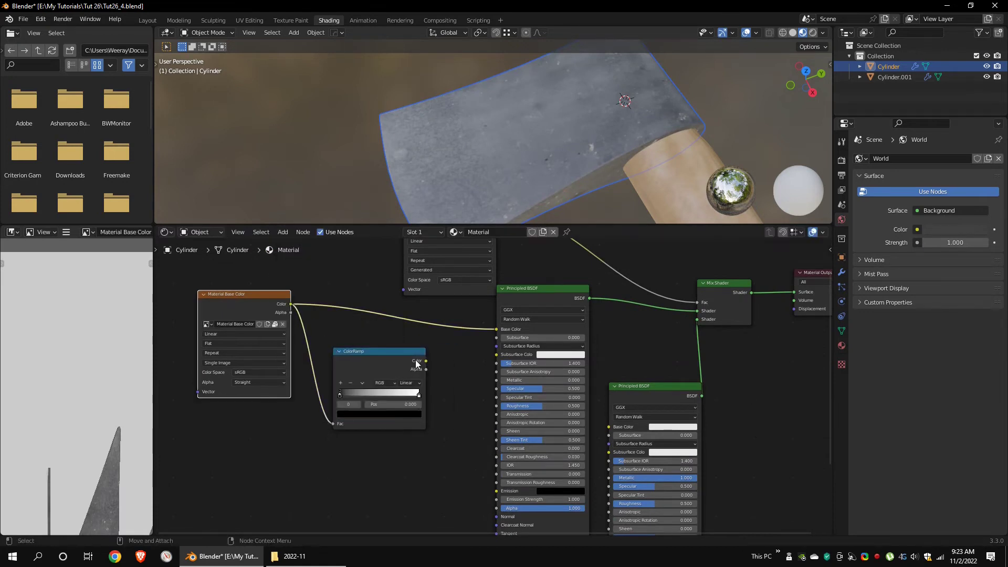
drag(416, 362, 496, 405)
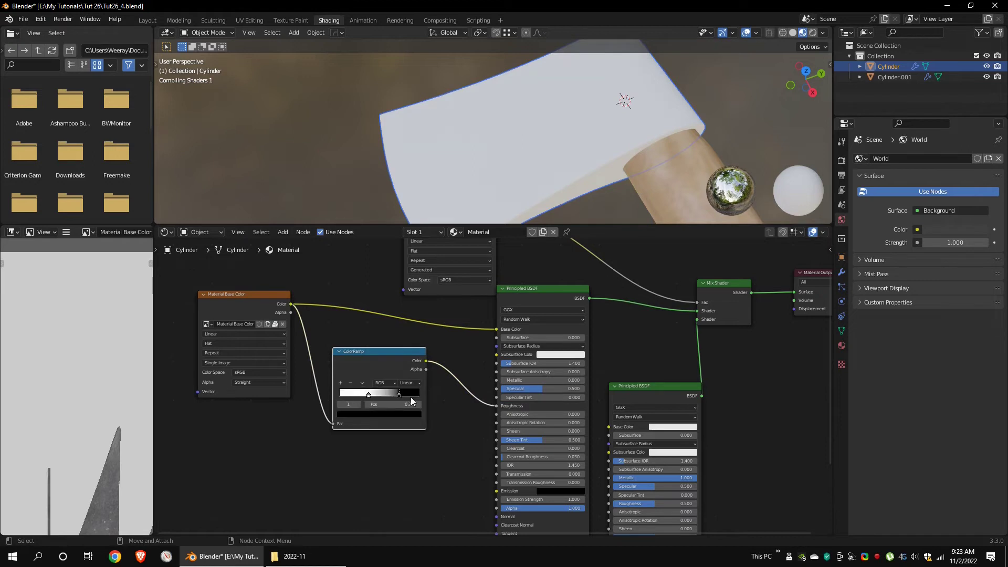
Reverse the ColorRamp's stops, placing the light stop at about 0.064 and the dark stop at about 0.371
drag(411, 398, 340, 394)
middle_drag(441, 142, 546, 197)
scroll(430, 185, up, 4)
drag(411, 394, 369, 395)
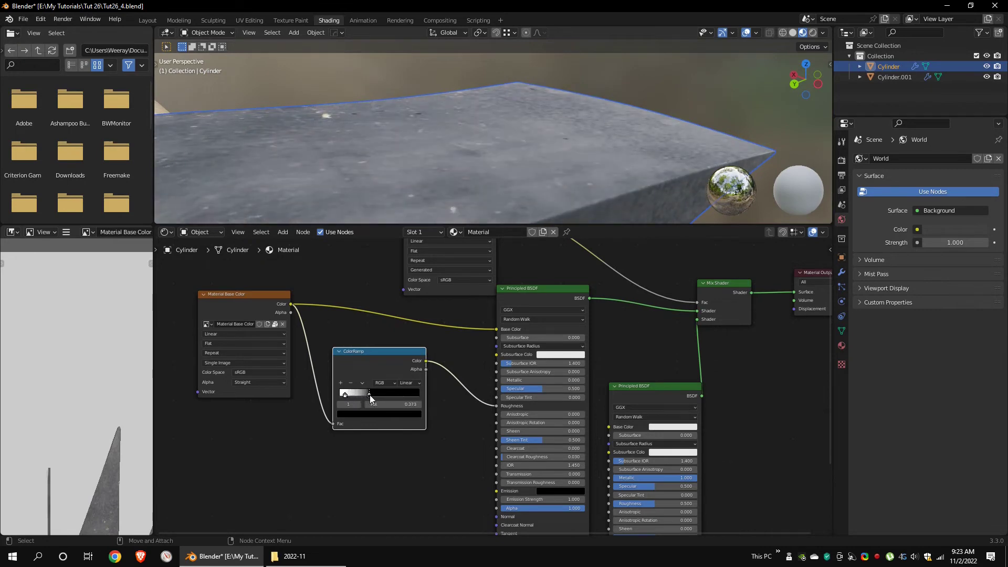
Darken the ColorRamp's light stop slightly to light gray and move its dark stop to about 0.29
click(345, 395)
click(367, 414)
drag(404, 303, 404, 312)
middle_drag(525, 152, 574, 175)
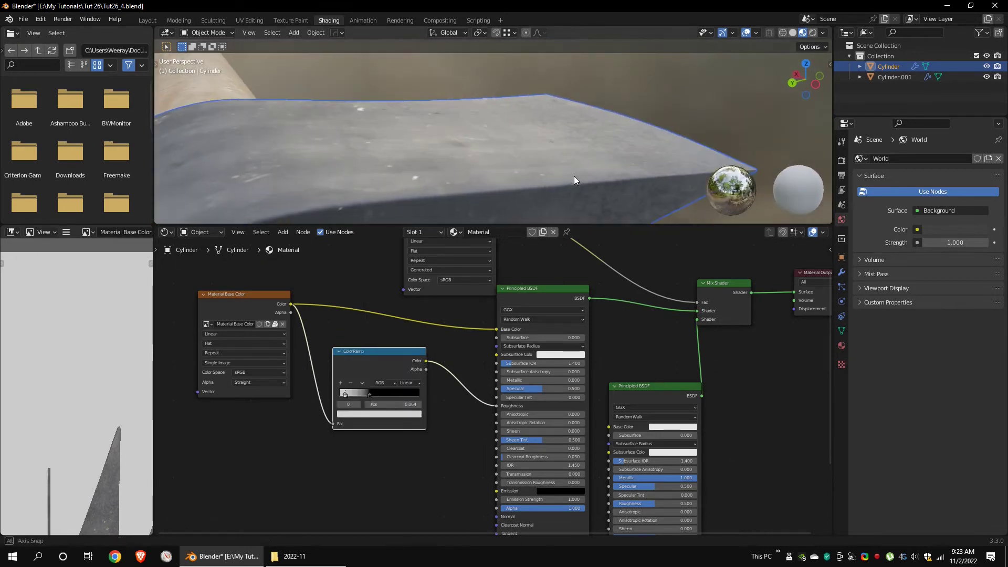
drag(369, 395, 363, 393)
scroll(600, 125, down, 4)
middle_drag(601, 121, 544, 157)
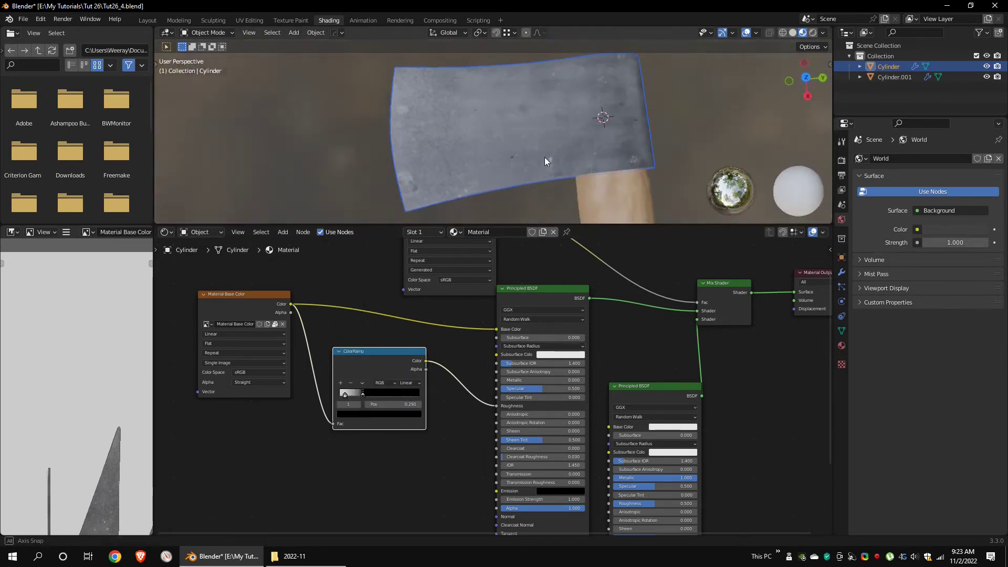
In the Texture Paint workspace, leave local view and put the axe head in Texture Paint mode
middle_drag(648, 314, 563, 399)
click(290, 20)
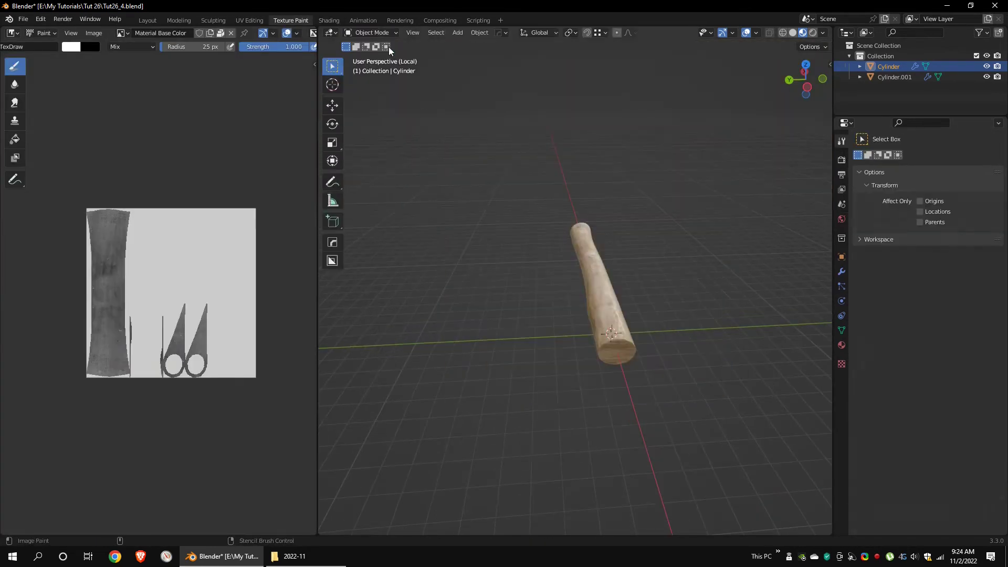
click(412, 33)
click(549, 124)
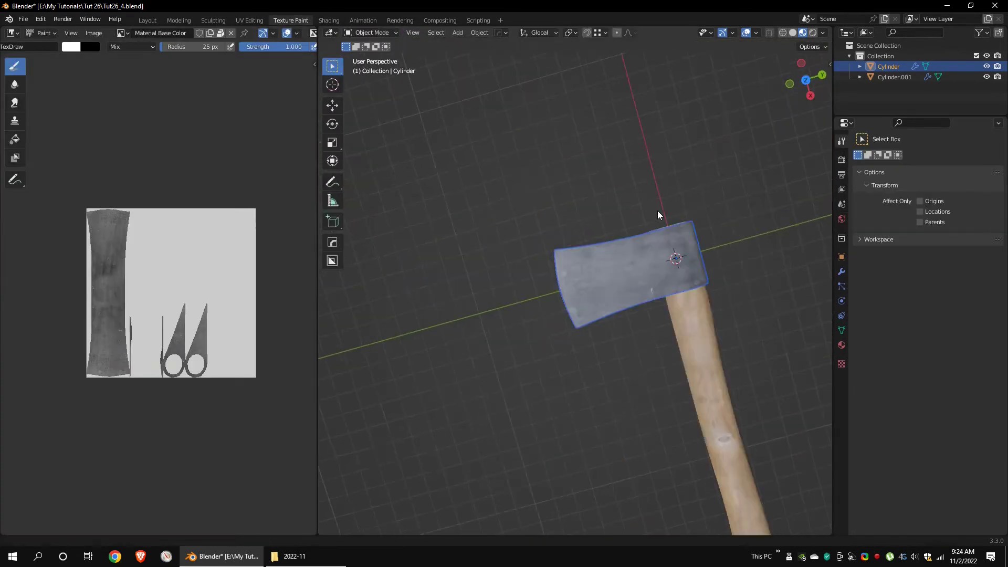
click(377, 102)
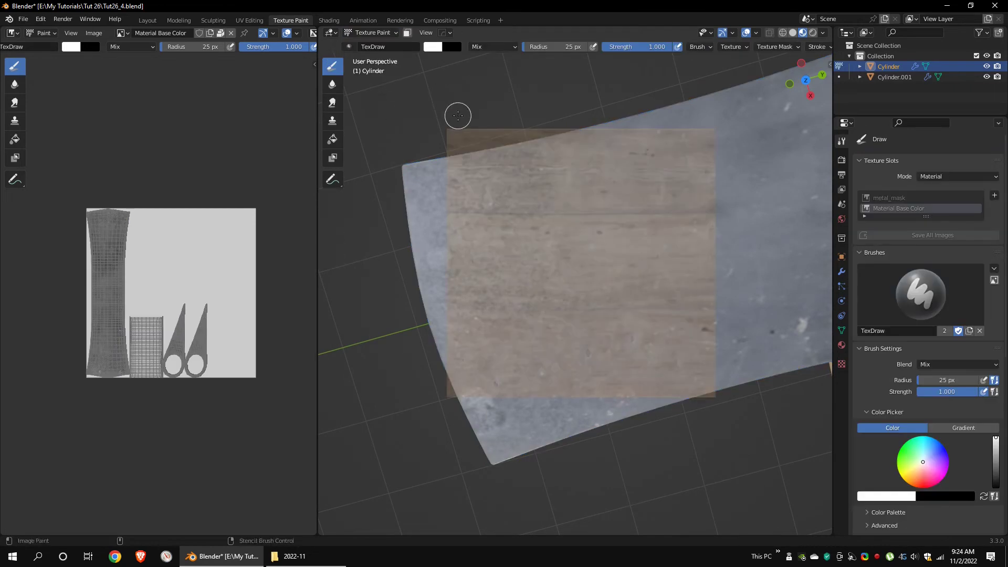
Select the metal_mask slot, remove the brush's wood texture and try a white stroke along the blade's cutting edge
click(901, 199)
scroll(1006, 252, down, 8)
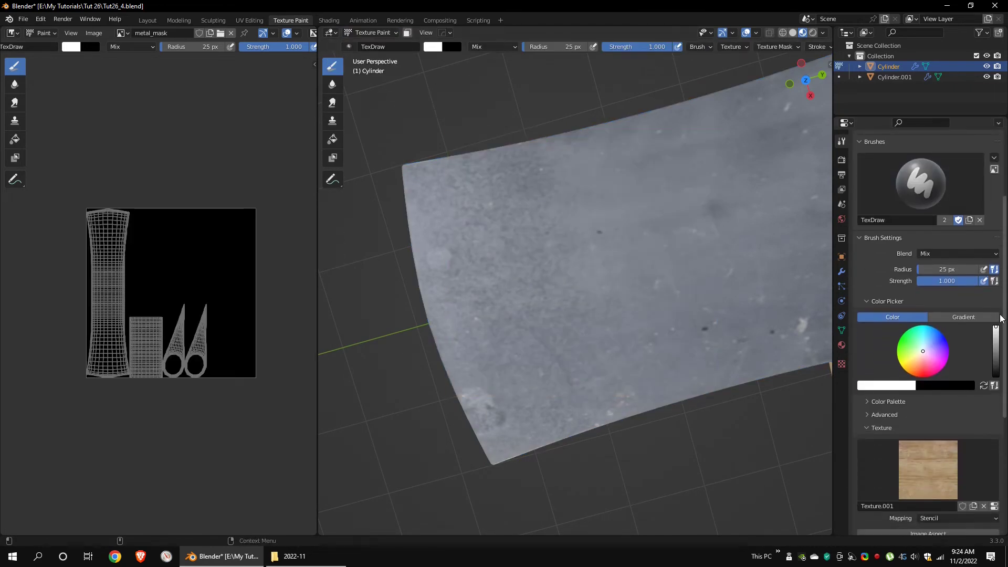
mouse_move(420, 173)
mouse_down()
mouse_move(428, 257)
mouse_move(479, 447)
mouse_move(488, 399)
mouse_up()
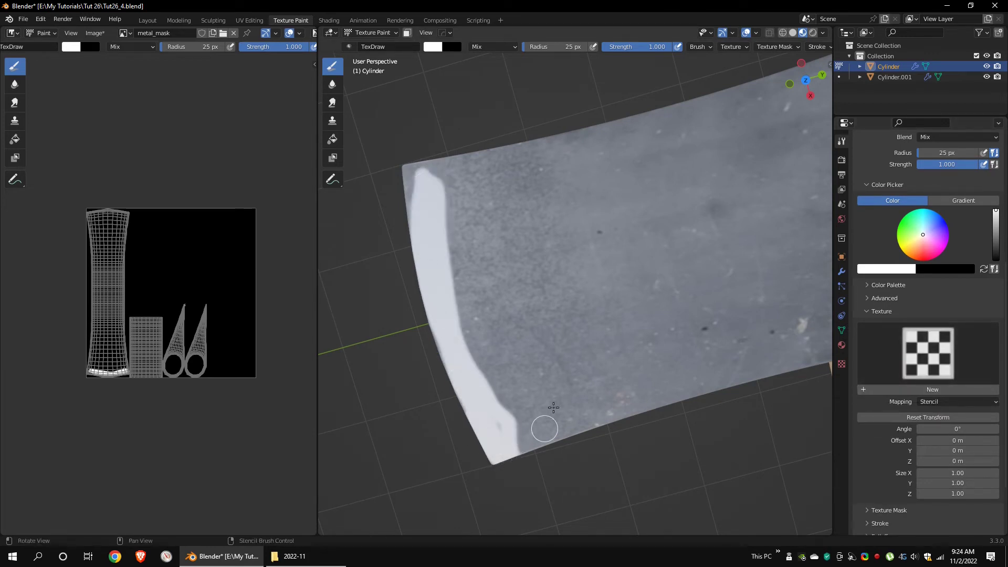
mouse_move(554, 407)
middle_down()
mouse_move(648, 342)
mouse_move(565, 221)
mouse_move(557, 267)
mouse_move(531, 231)
mouse_move(520, 245)
mouse_move(522, 229)
middle_up()
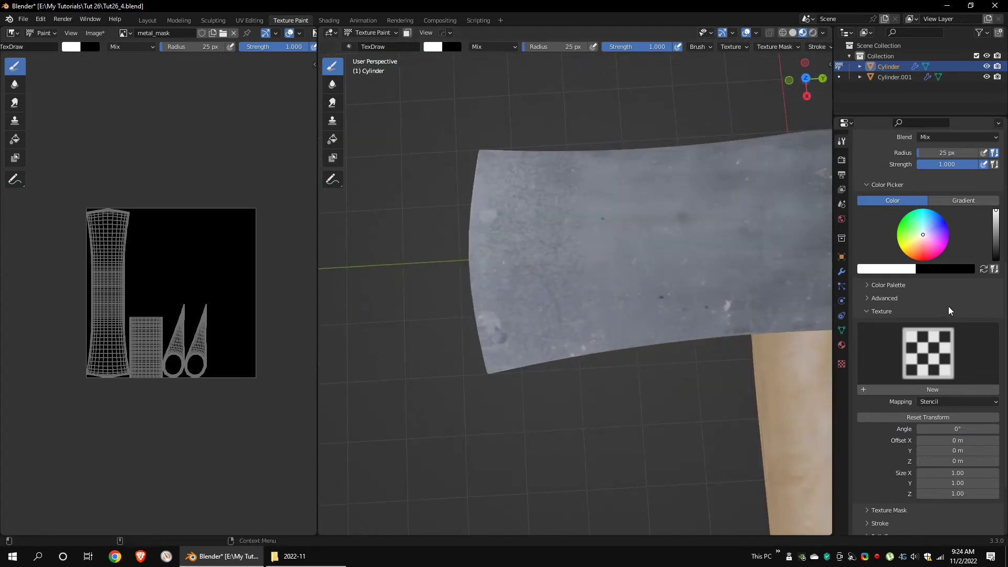
middle_drag(614, 203, 762, 210)
Set the brush strength to 0.487 and give the brush a new texture of type Clouds
scroll(971, 221, up, 3)
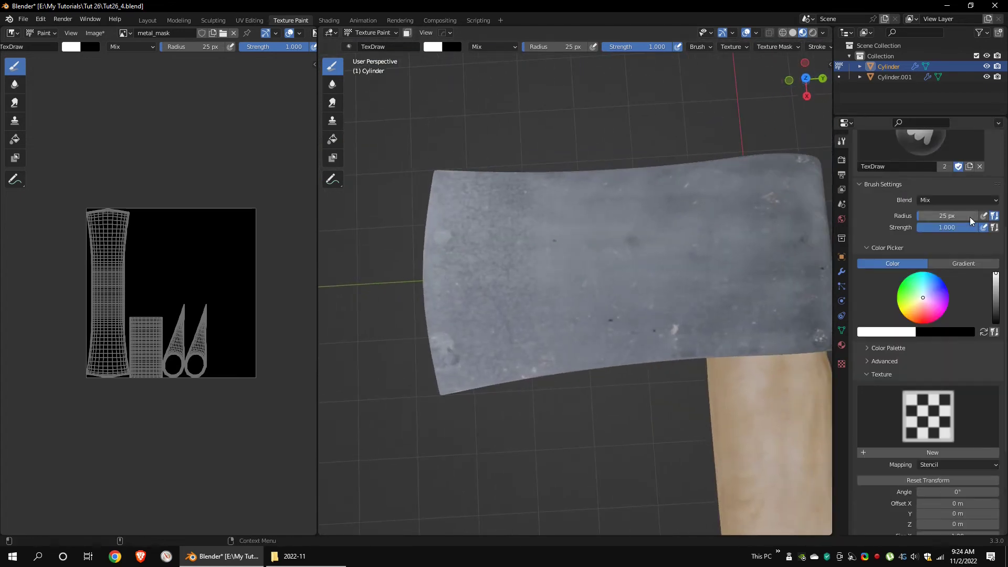
click(842, 363)
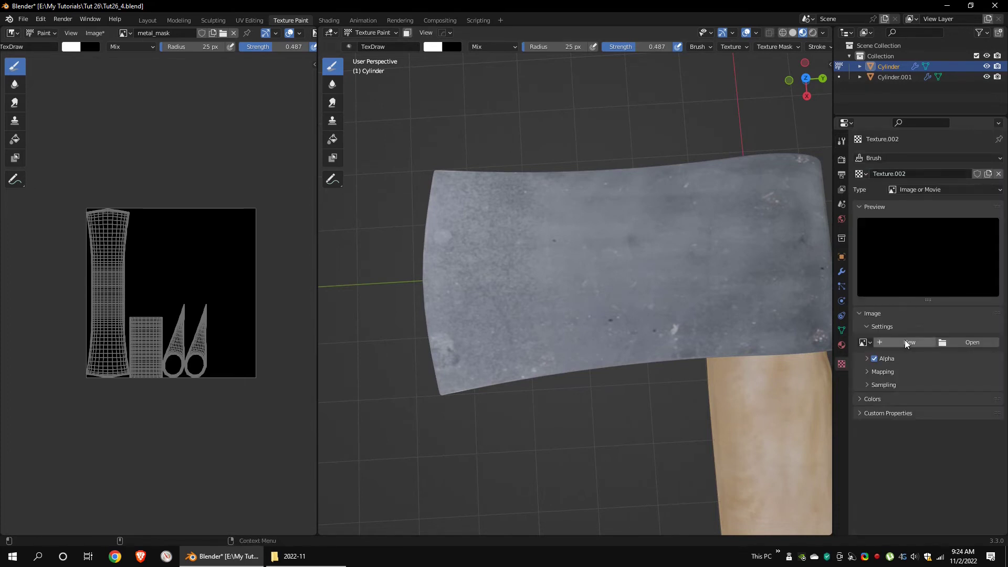
click(935, 189)
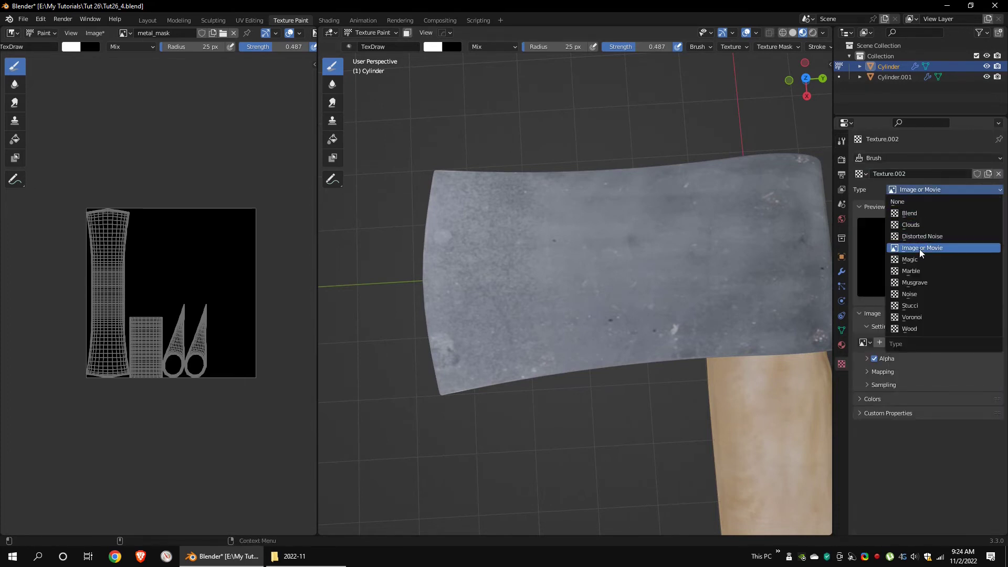
click(920, 227)
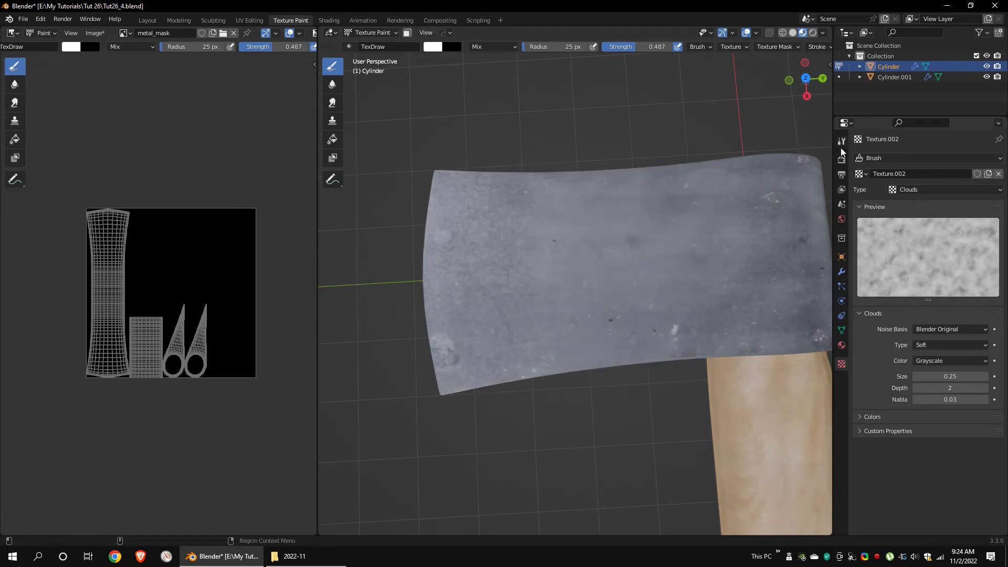
Set the brush texture's mapping to Tiled and try a stroke on the lower cutting edge, undoing it
click(841, 141)
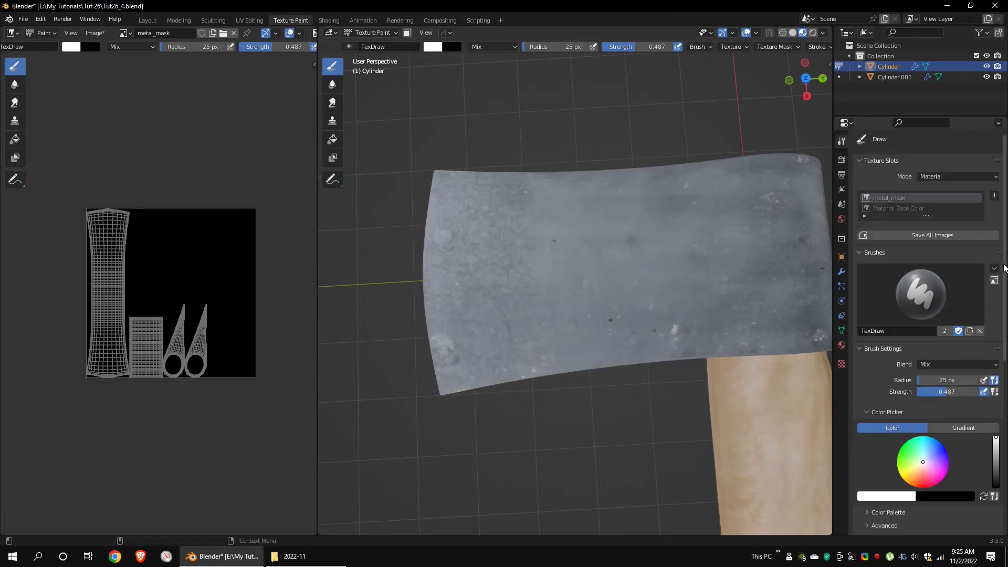
scroll(935, 415, down, 8)
click(935, 419)
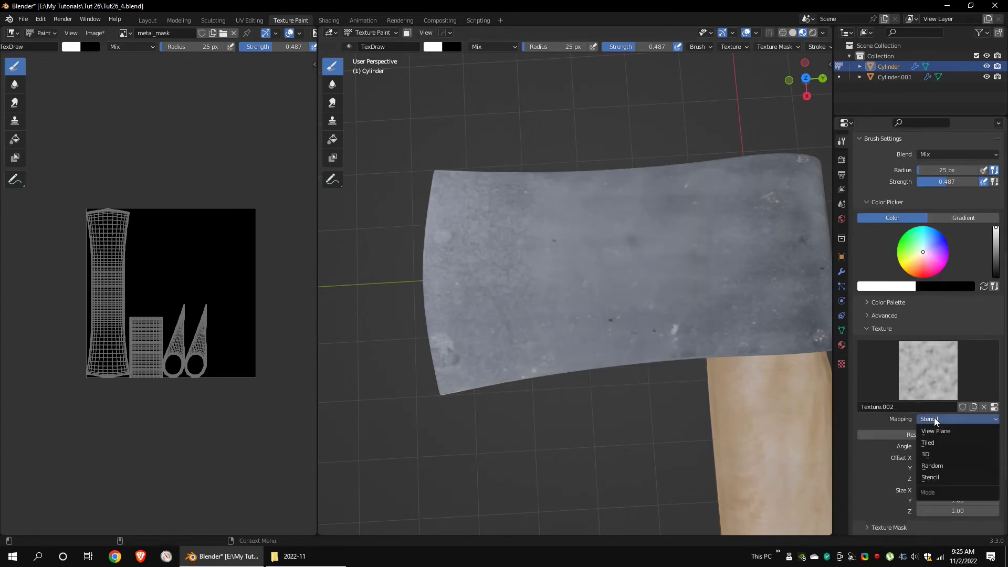
click(934, 444)
drag(440, 322, 455, 392)
key(ctrl+z)
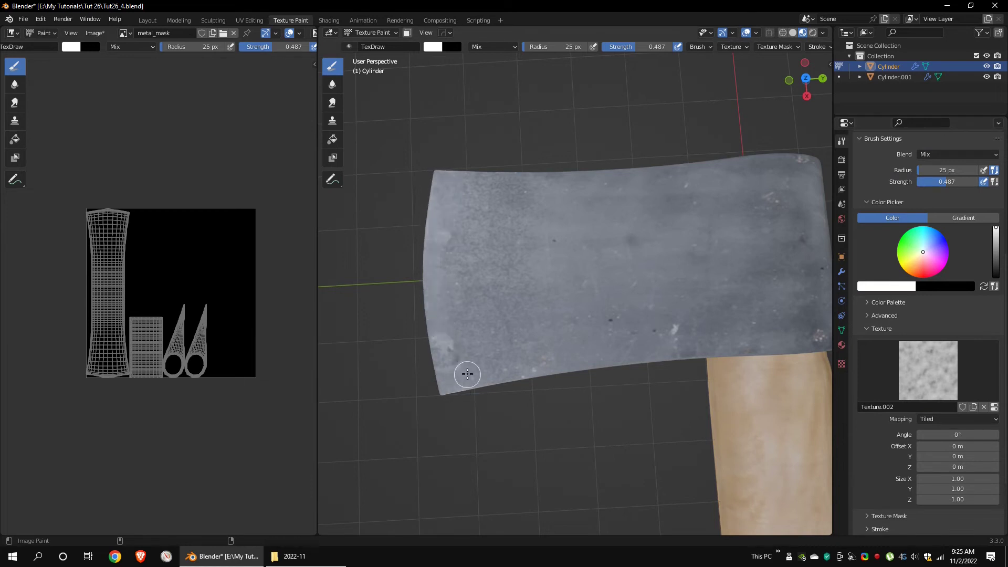
Paint mottled white along the cutting edge on both blade faces with a 63 px brush at strength 0.185
scroll(1005, 371, up, 6)
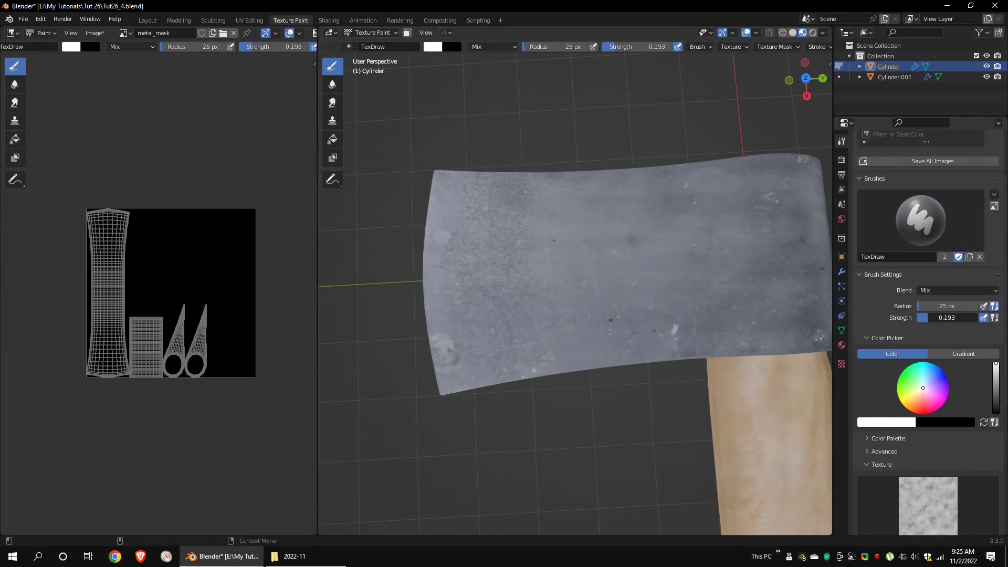
mouse_move(455, 324)
mouse_down()
mouse_move(461, 186)
mouse_move(466, 367)
mouse_up()
scroll(492, 269, down, 3)
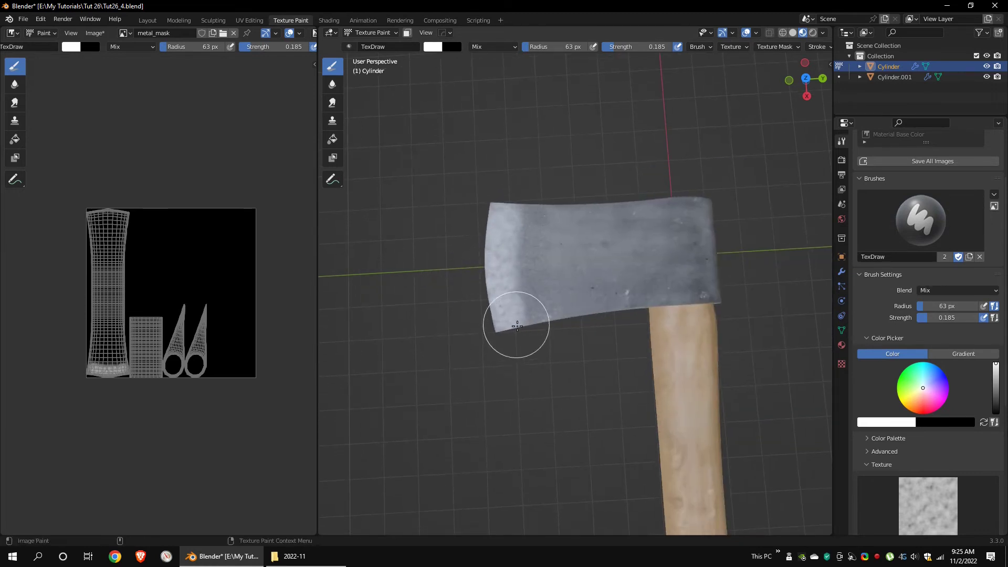
middle_drag(537, 301, 534, 221)
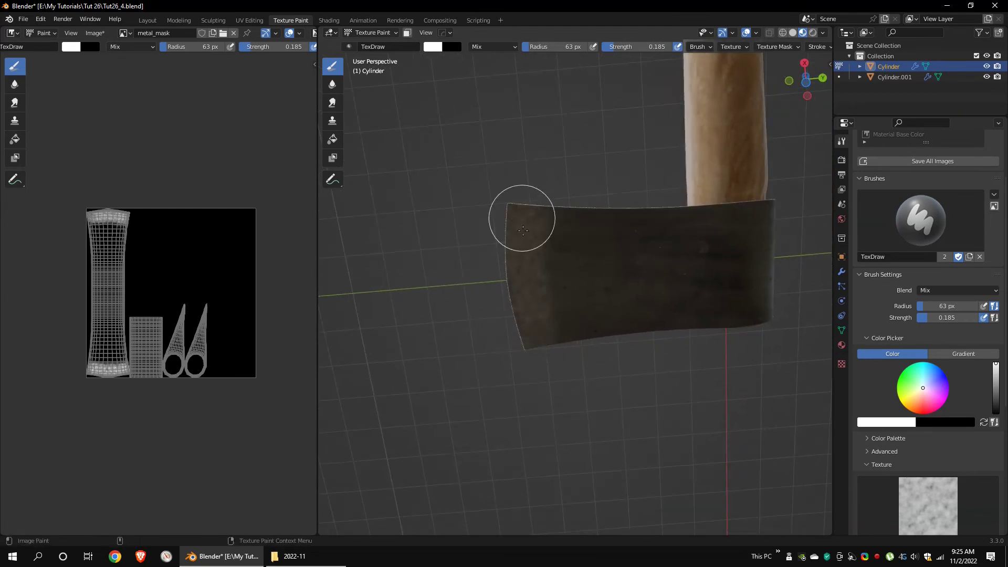
scroll(523, 230, up, 3)
middle_drag(533, 397, 502, 297)
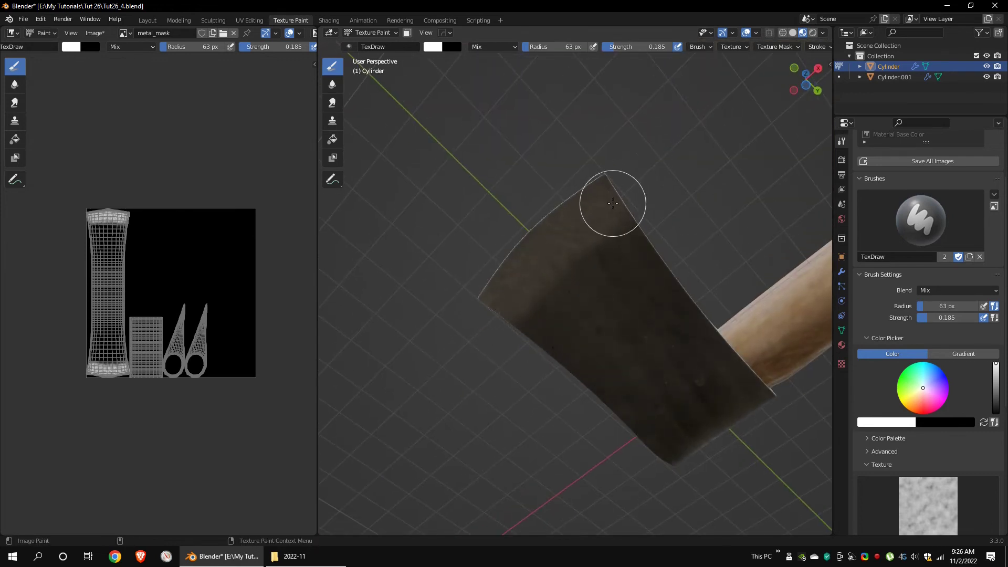
scroll(967, 440, down, 5)
Set the Clouds texture's depth to 5 and size to 1.24, and paint further white along the cutting edge
click(842, 364)
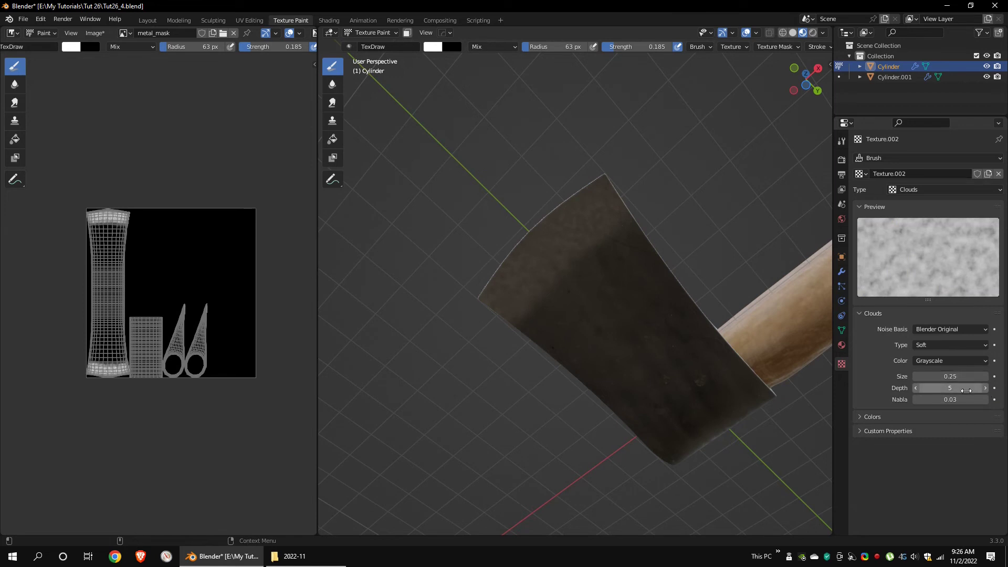
drag(960, 377, 1006, 377)
mouse_move(580, 223)
middle_down()
mouse_move(569, 213)
mouse_move(530, 244)
mouse_move(479, 260)
middle_up()
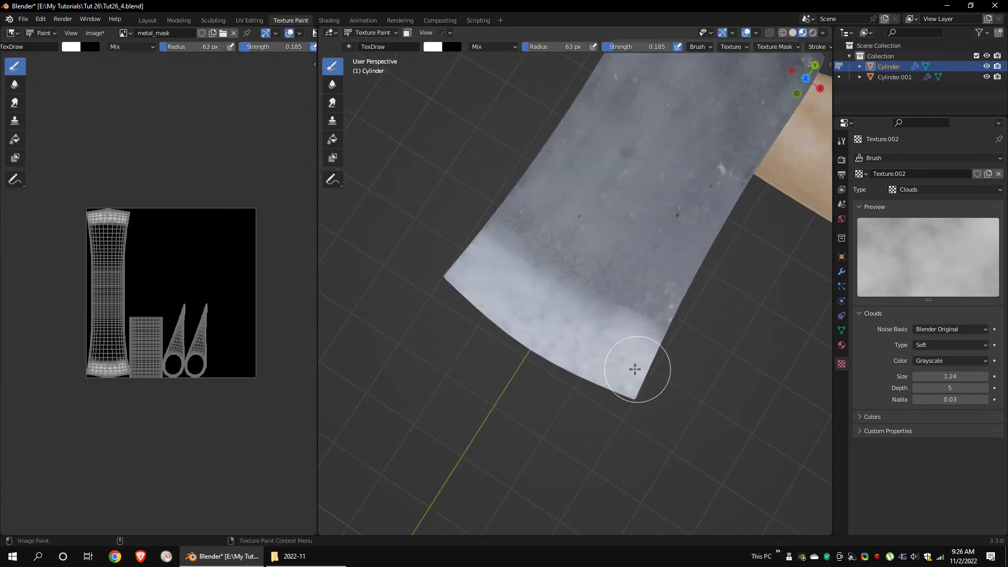
middle_drag(635, 369, 604, 200)
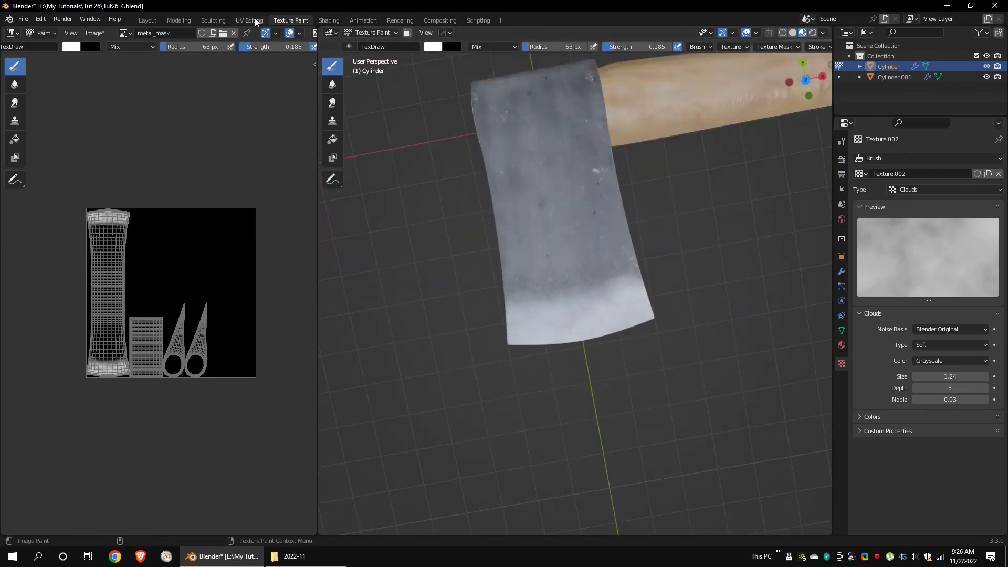
Add a Bump node to the axe head's material, linking the Material Base Color to its height and its output to the textured Principled BSDF's normal
click(328, 20)
click(283, 232)
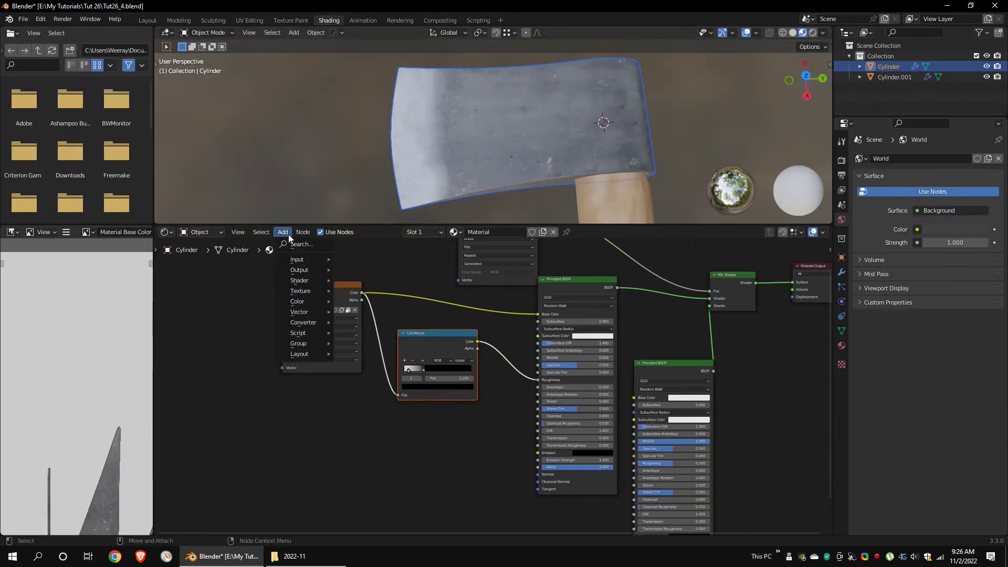
mouse_move(305, 313)
click(349, 318)
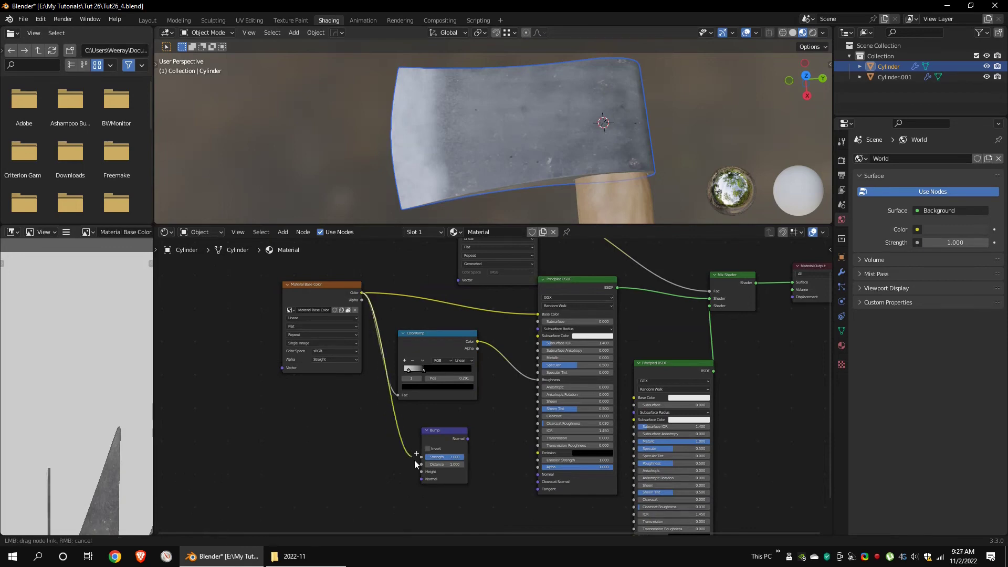
drag(539, 475, 538, 474)
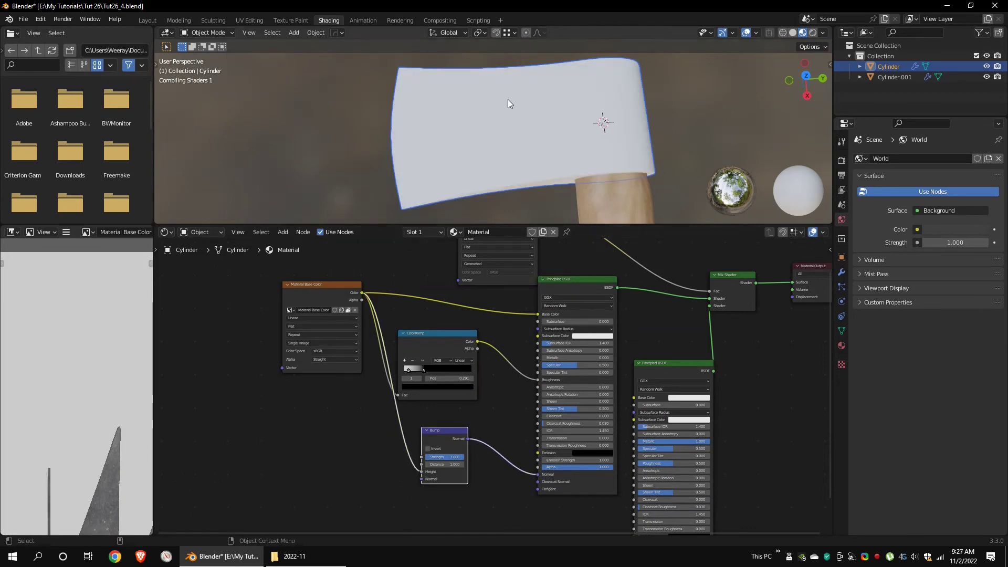
middle_drag(508, 99, 533, 139)
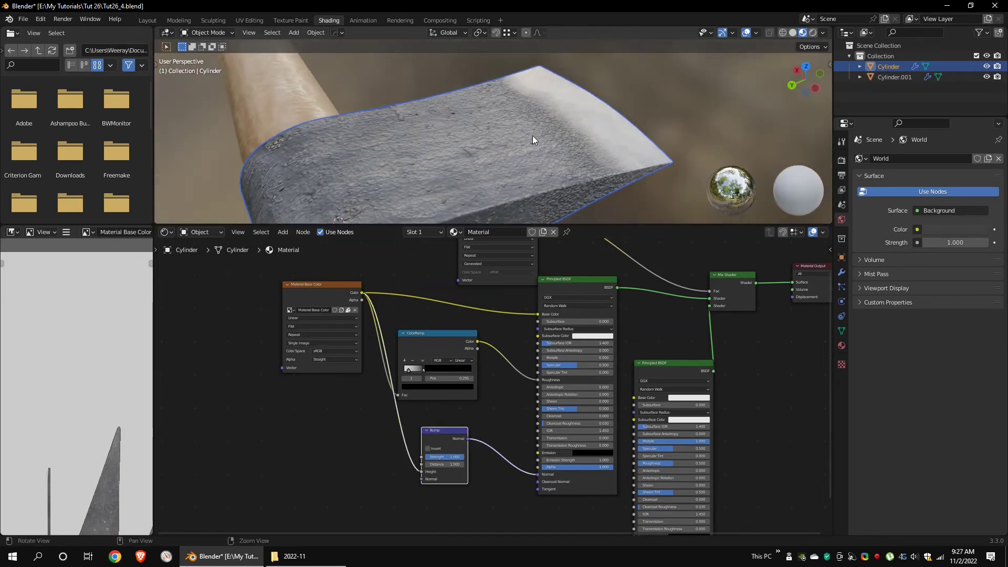
Lower the Bump node's strength to 0.217
drag(454, 459, 434, 457)
middle_drag(546, 168, 527, 157)
scroll(544, 187, down, 5)
scroll(546, 141, up, 5)
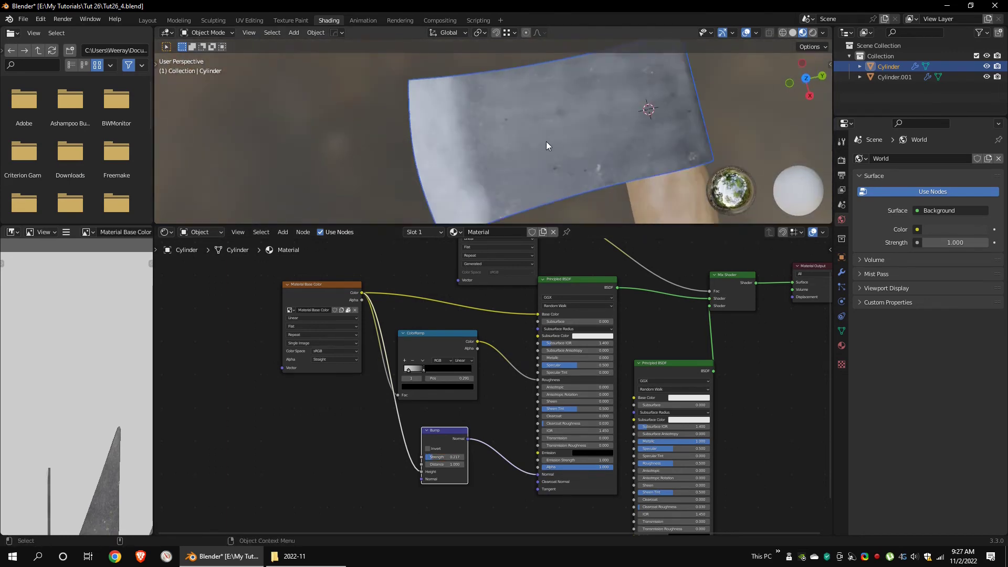
scroll(546, 142, down, 3)
Switch to texture painting with Material Base Color as the active paint slot and set the brush strength to 1.000
click(290, 21)
middle_drag(730, 278, 623, 293)
scroll(623, 292, down, 3)
click(842, 160)
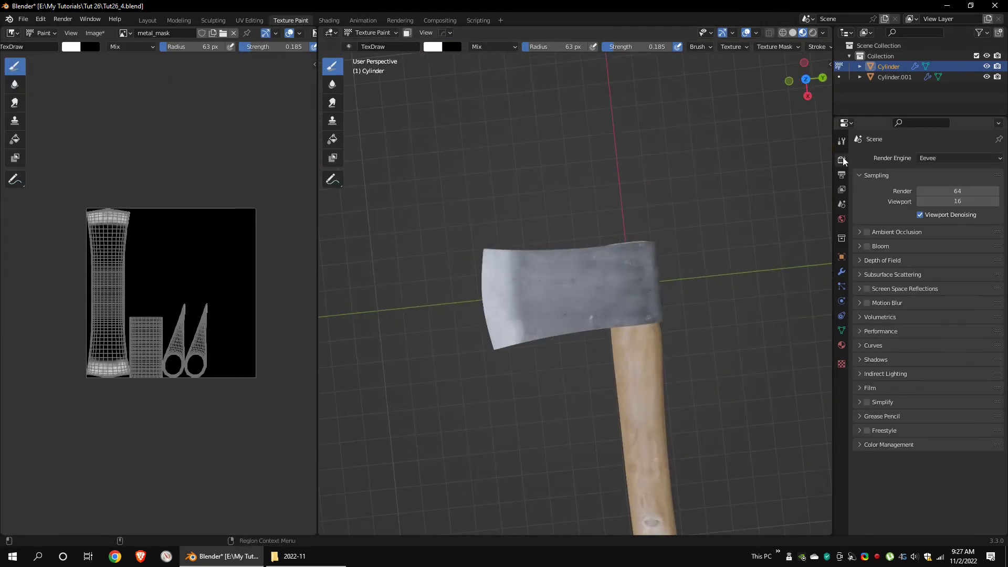
click(841, 141)
click(895, 209)
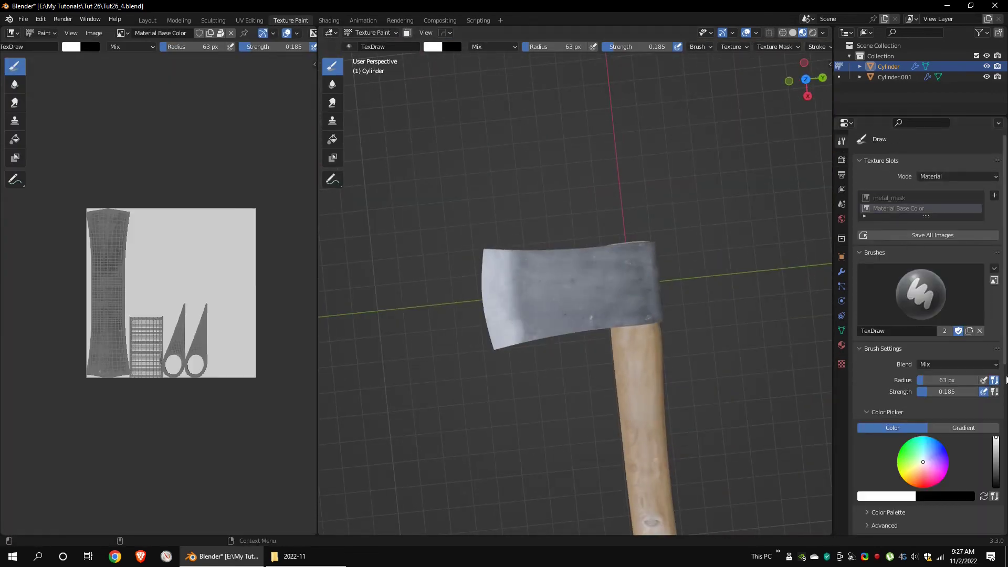
scroll(981, 453, down, 8)
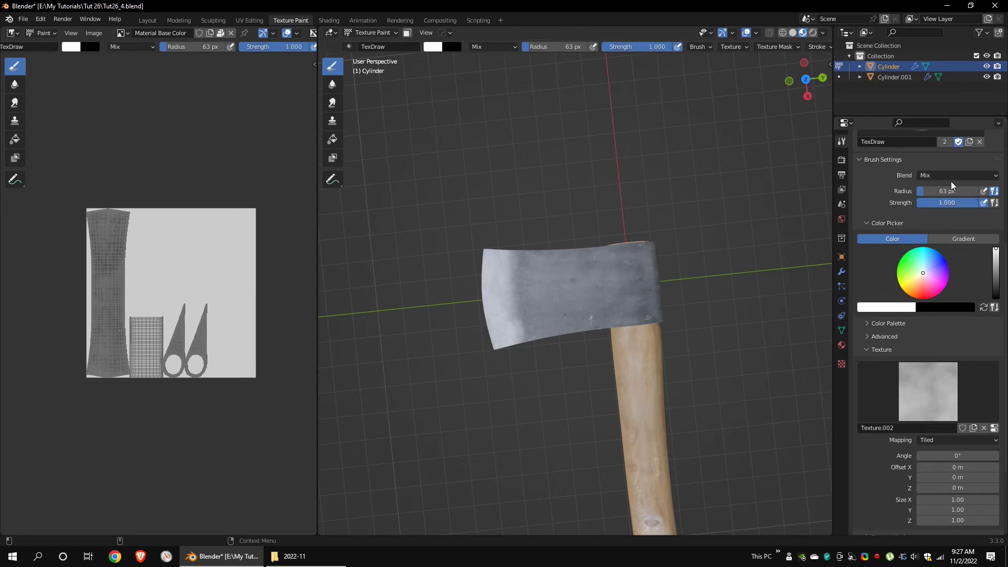
Set the brush's blend mode to Multiply and darken its colour to light grey
click(950, 176)
click(888, 216)
click(995, 260)
mouse_move(562, 254)
mouse_down()
mouse_move(581, 266)
mouse_move(527, 314)
mouse_move(641, 300)
mouse_move(544, 282)
mouse_move(560, 322)
mouse_move(650, 264)
mouse_move(554, 264)
mouse_move(533, 317)
mouse_move(635, 285)
mouse_up()
key(ctrl+z)
key(ctrl+z)
Paint darkening Multiply strokes over the blunt back end of the axe head and the areas around the handle eye
middle_drag(634, 286, 608, 279)
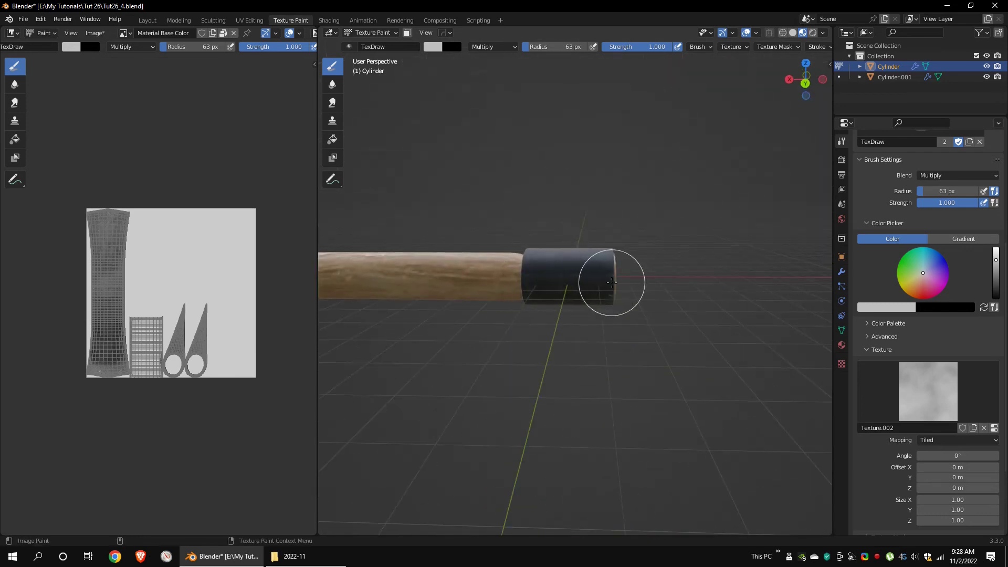
scroll(525, 268, up, 4)
drag(492, 262, 637, 263)
scroll(637, 263, down, 4)
middle_drag(637, 263, 572, 221)
drag(571, 220, 648, 209)
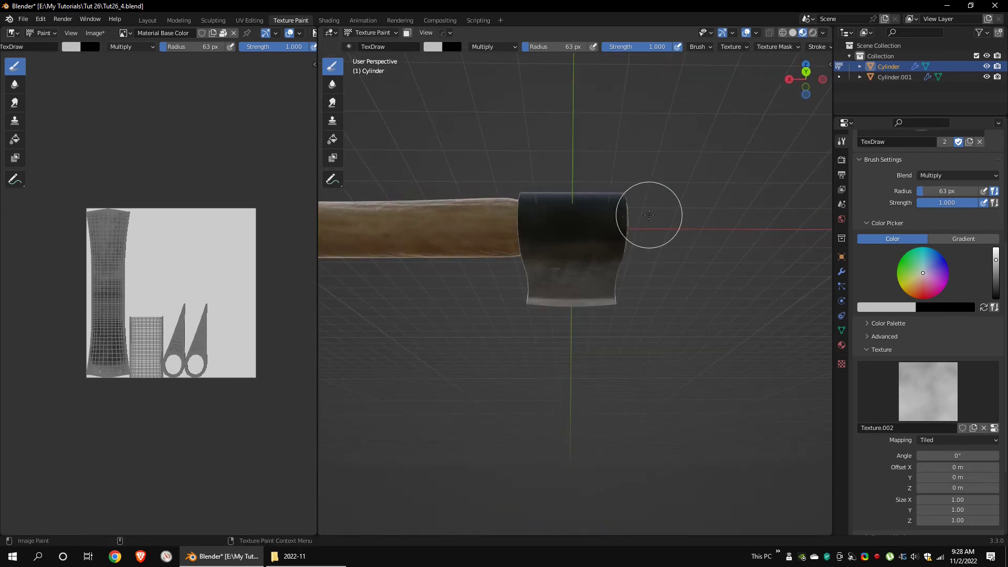
middle_drag(648, 209, 511, 254)
mouse_move(511, 255)
mouse_down()
mouse_move(646, 302)
mouse_move(558, 262)
mouse_up()
mouse_move(559, 263)
middle_down()
mouse_move(525, 312)
mouse_move(567, 345)
mouse_move(562, 353)
mouse_move(588, 297)
mouse_move(806, 229)
middle_up()
scroll(714, 262, up, 3)
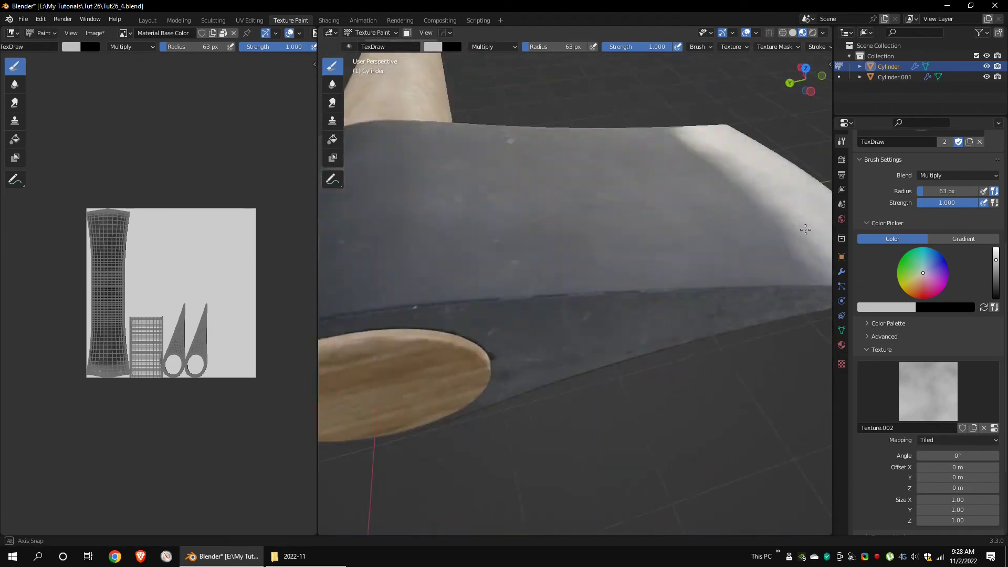
scroll(787, 223, down, 3)
mouse_move(751, 210)
middle_down()
mouse_move(718, 200)
mouse_move(728, 171)
middle_up()
scroll(728, 171, up, 3)
Move the dark stop of the ColorRamp feeding the roughness to position 0.132
click(330, 20)
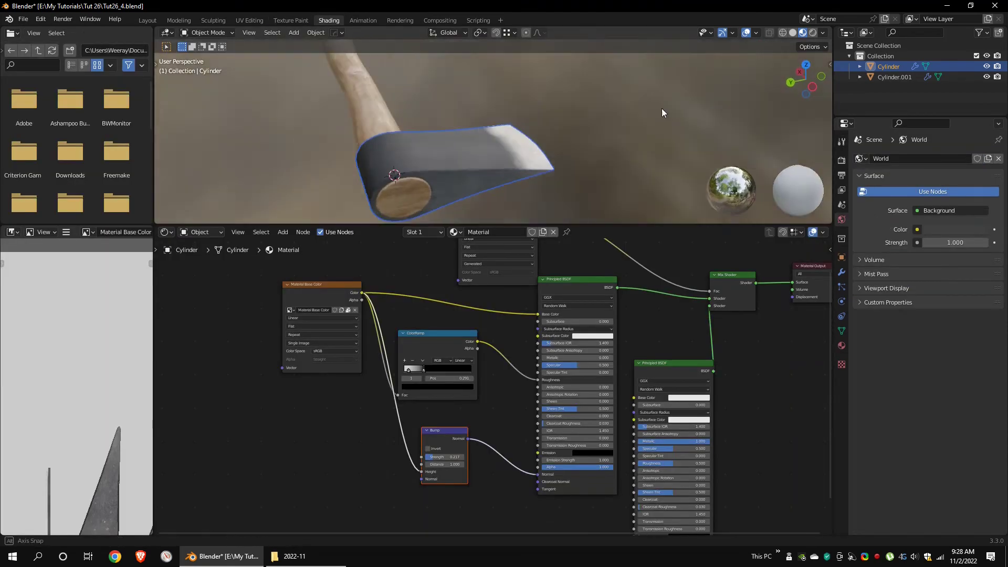
scroll(590, 145, up, 6)
scroll(477, 338, up, 1)
drag(404, 388, 389, 388)
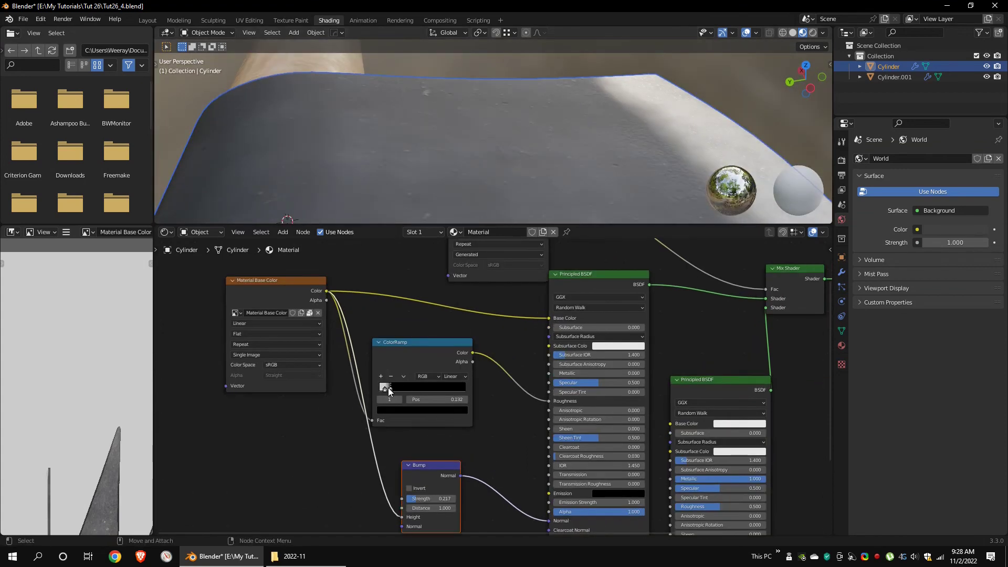
Save all the painted images
click(290, 20)
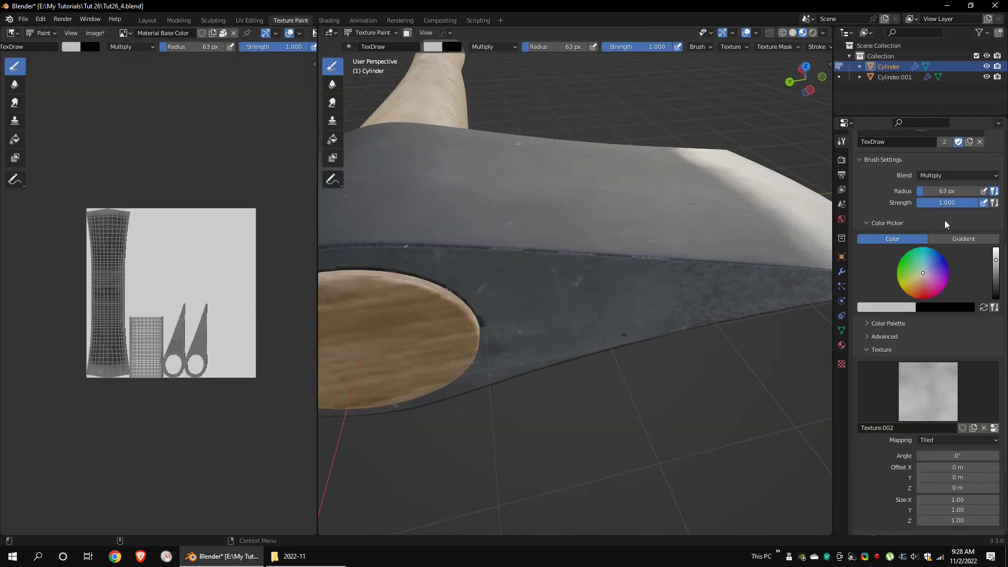
click(941, 236)
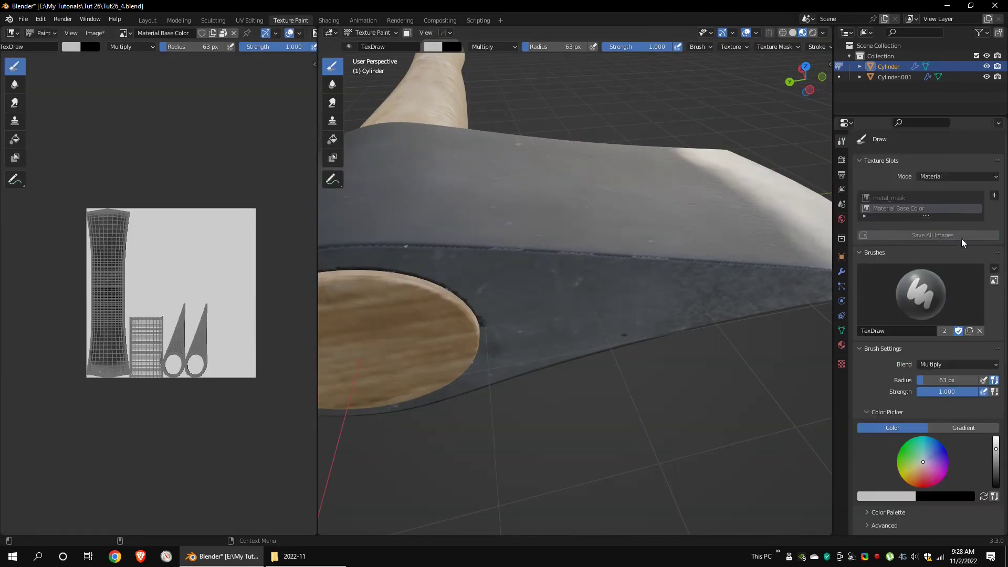
Adjust the roughness ColorRamp's dark stop to position 0.109, checking the reflections on the blade
click(329, 19)
mouse_move(390, 388)
mouse_down()
mouse_move(412, 388)
mouse_move(384, 389)
mouse_move(401, 390)
mouse_move(393, 389)
mouse_up()
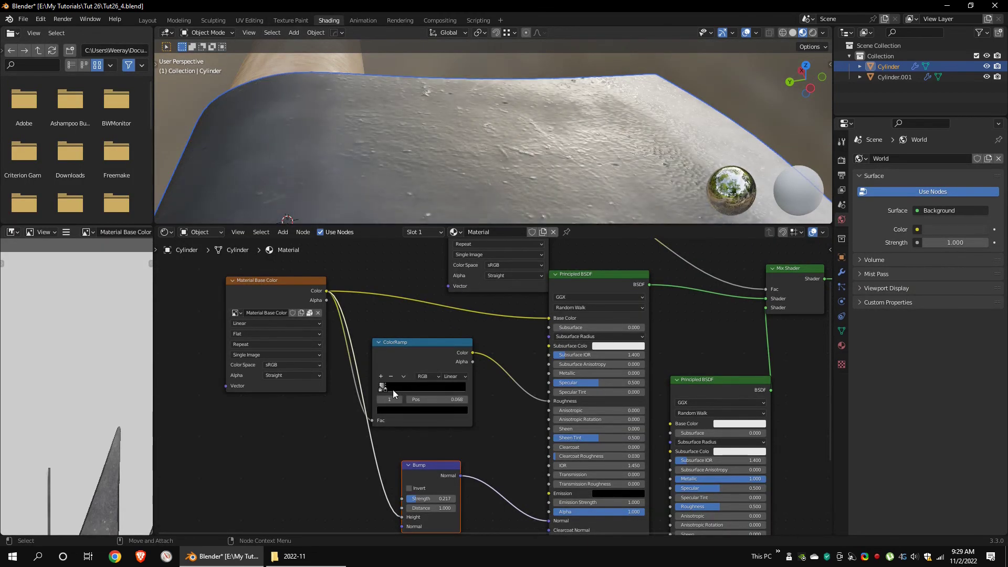
scroll(583, 152, down, 3)
middle_drag(586, 149, 592, 80)
drag(387, 388, 389, 386)
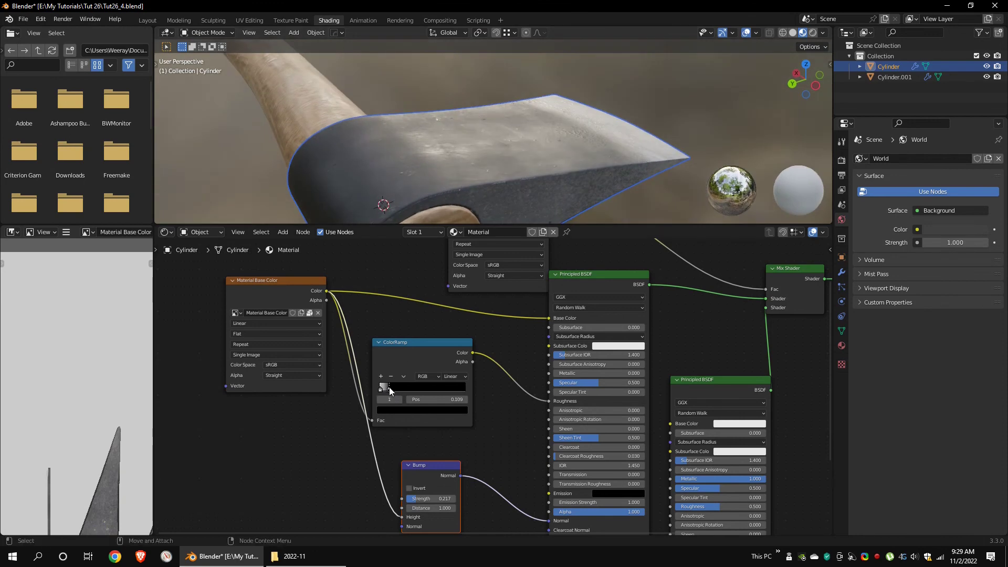
middle_drag(493, 168, 553, 157)
scroll(488, 157, up, 3)
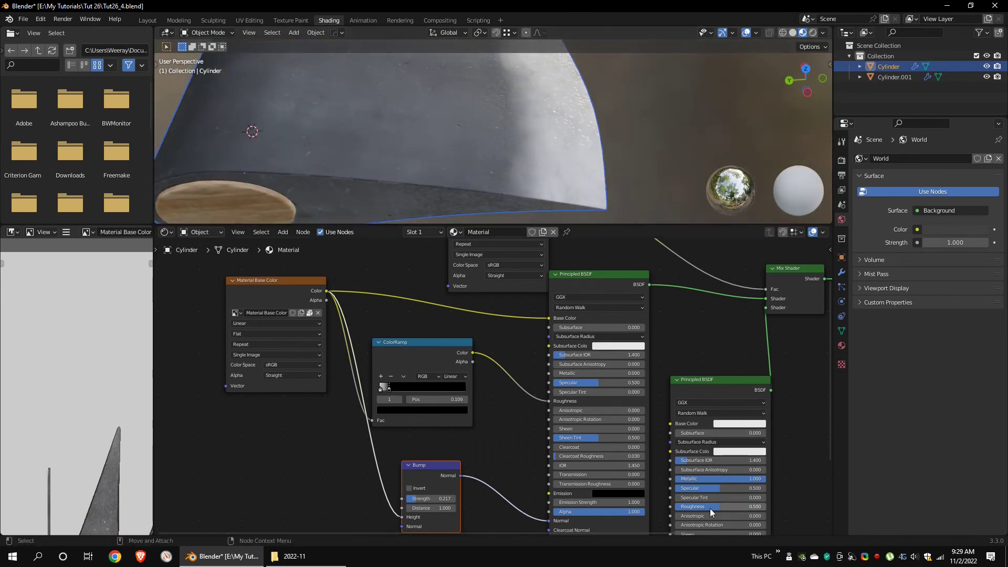
Lower the roughness of the metallic Principled BSDF for the cutting edge to 0.232
drag(710, 509, 686, 509)
alt+drag(580, 87, 609, 52)
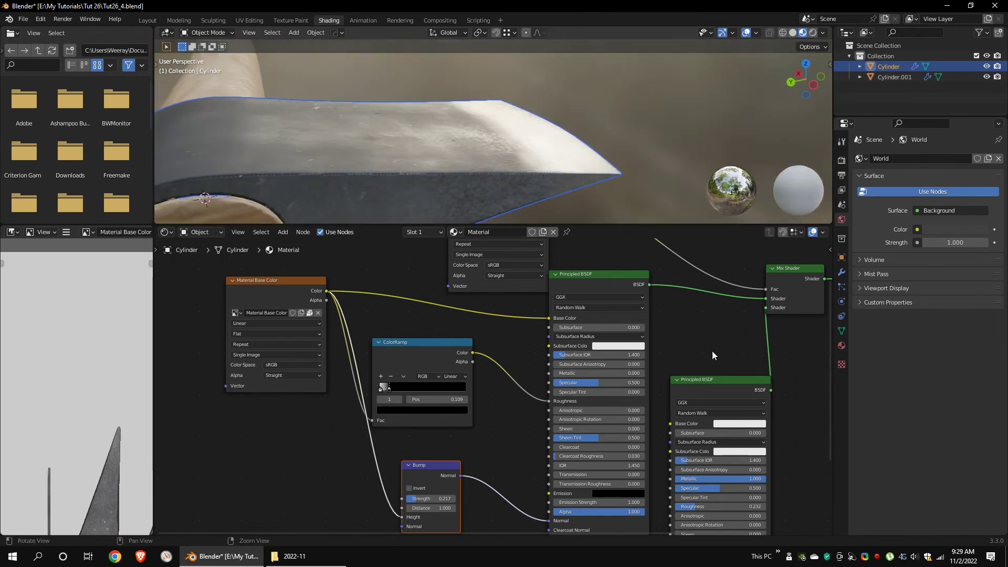
scroll(522, 172, down, 8)
middle_drag(565, 141, 531, 136)
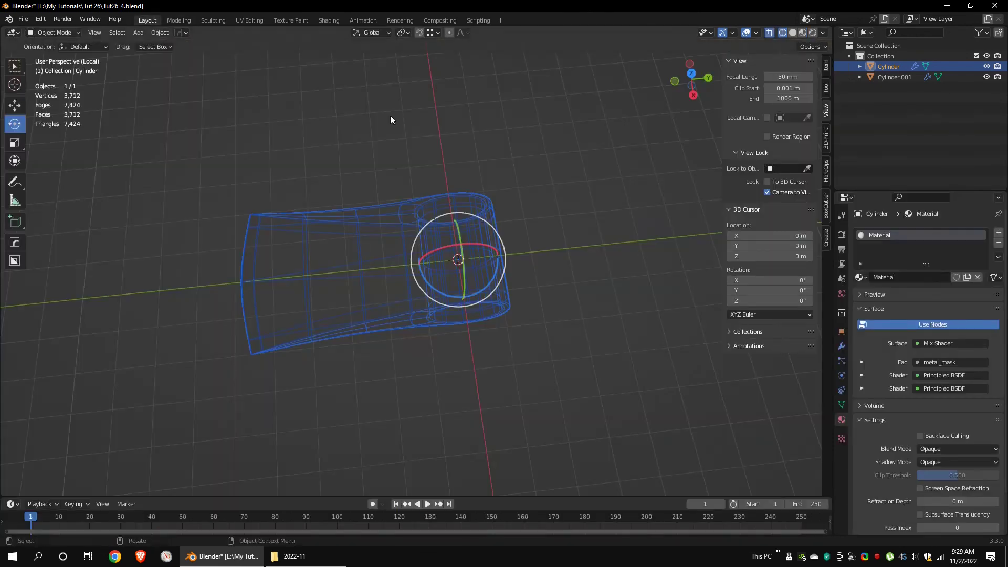
Exit local view in the Layout workspace and show the whole axe in material preview with nothing selected
middle_drag(390, 120, 424, 123)
click(140, 38)
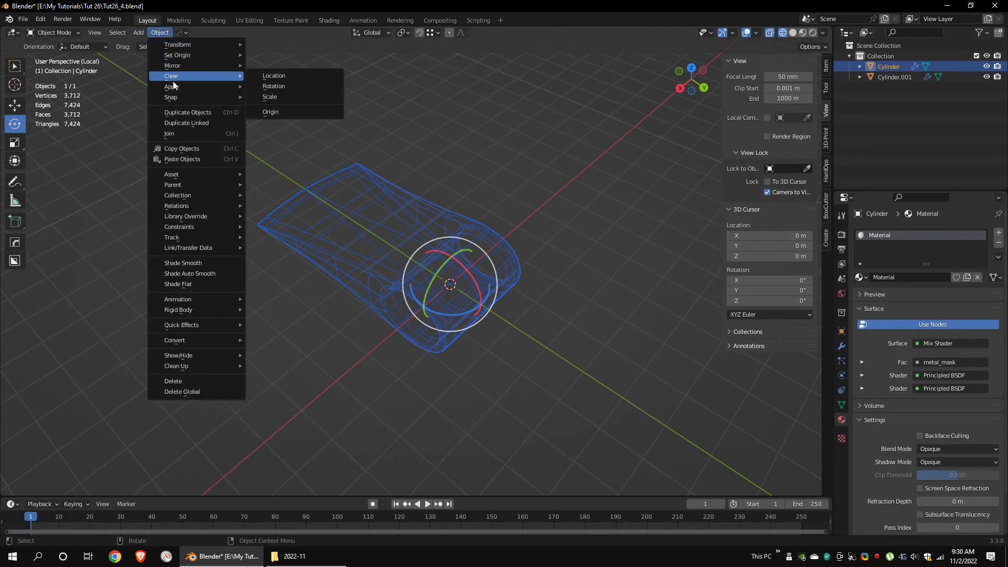
mouse_move(174, 122)
click(227, 125)
click(802, 33)
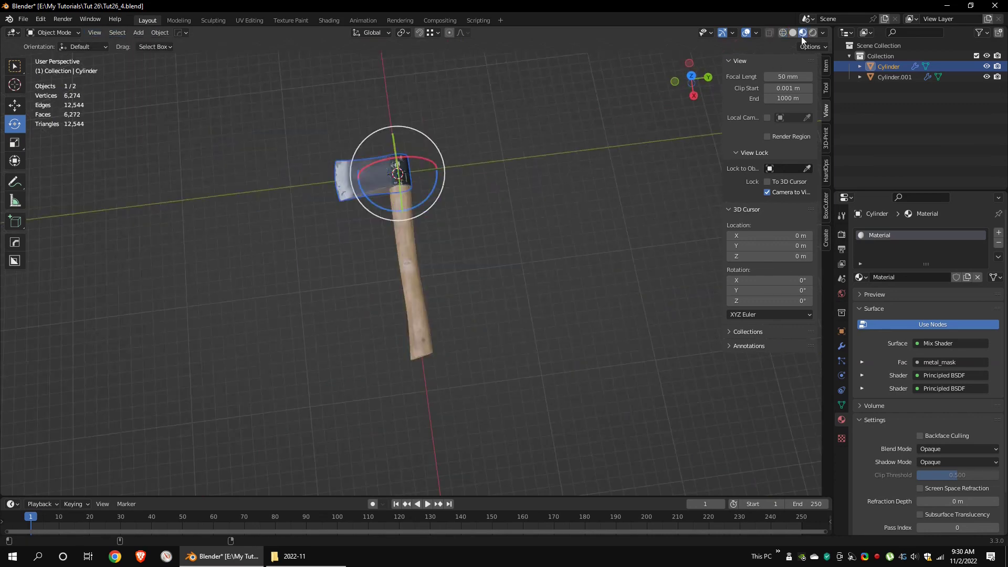
click(464, 202)
scroll(475, 216, up, 4)
mouse_move(431, 204)
middle_down()
mouse_move(490, 228)
mouse_move(502, 217)
mouse_move(473, 203)
middle_up()
scroll(474, 215, down, 2)
scroll(502, 216, up, 3)
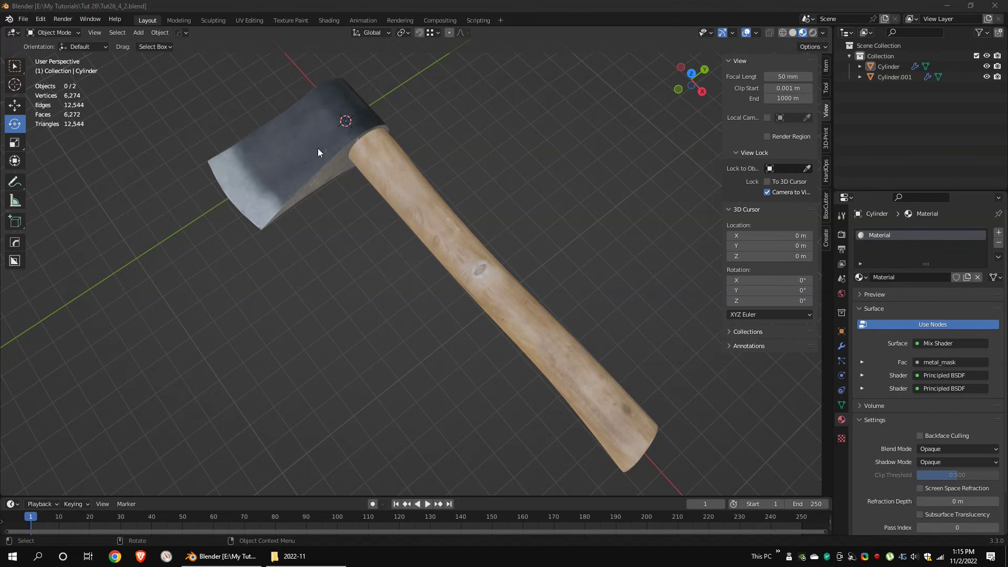
Select the axe head and test the Metallic value of the textured Principled BSDF in its shader nodes, ending at 0.000
click(318, 152)
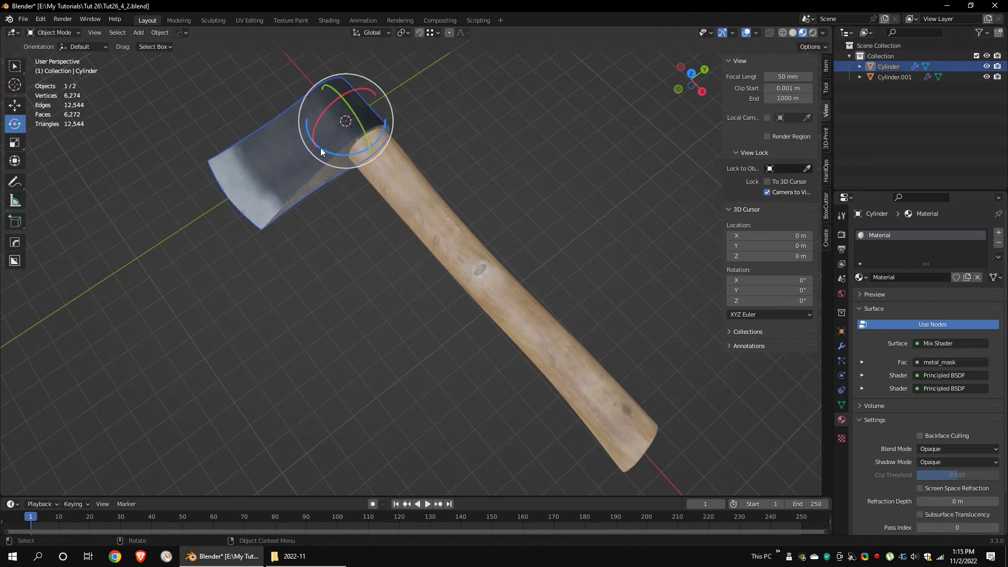
click(329, 20)
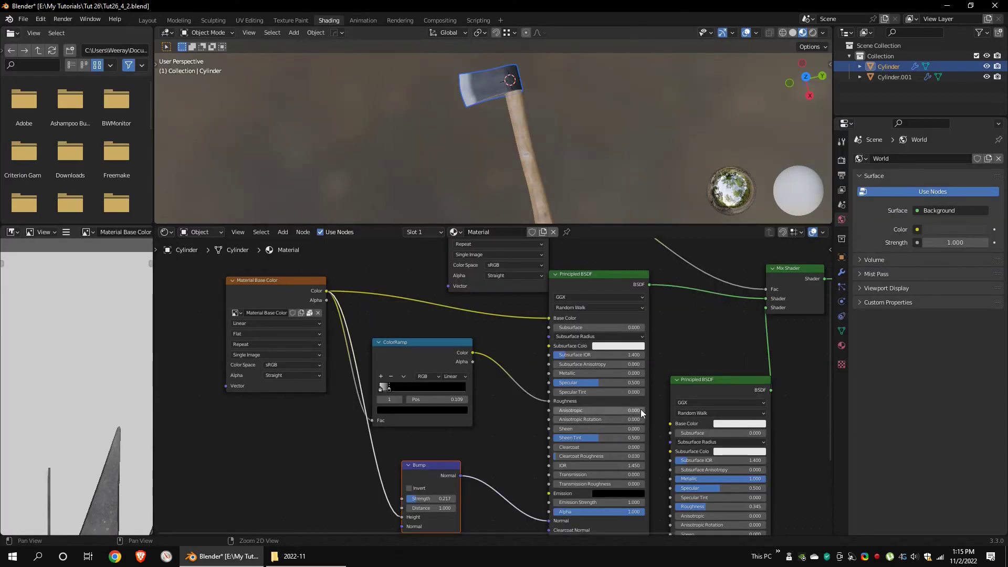
mouse_move(567, 376)
mouse_down()
mouse_move(620, 373)
mouse_move(555, 373)
mouse_up()
middle_drag(368, 141, 458, 149)
scroll(384, 90, up, 6)
scroll(459, 93, down, 4)
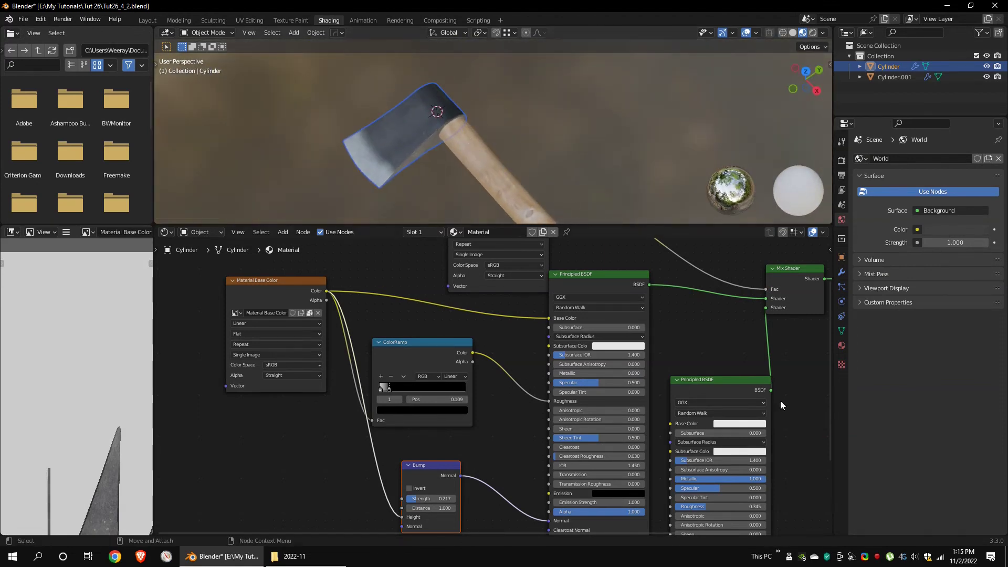